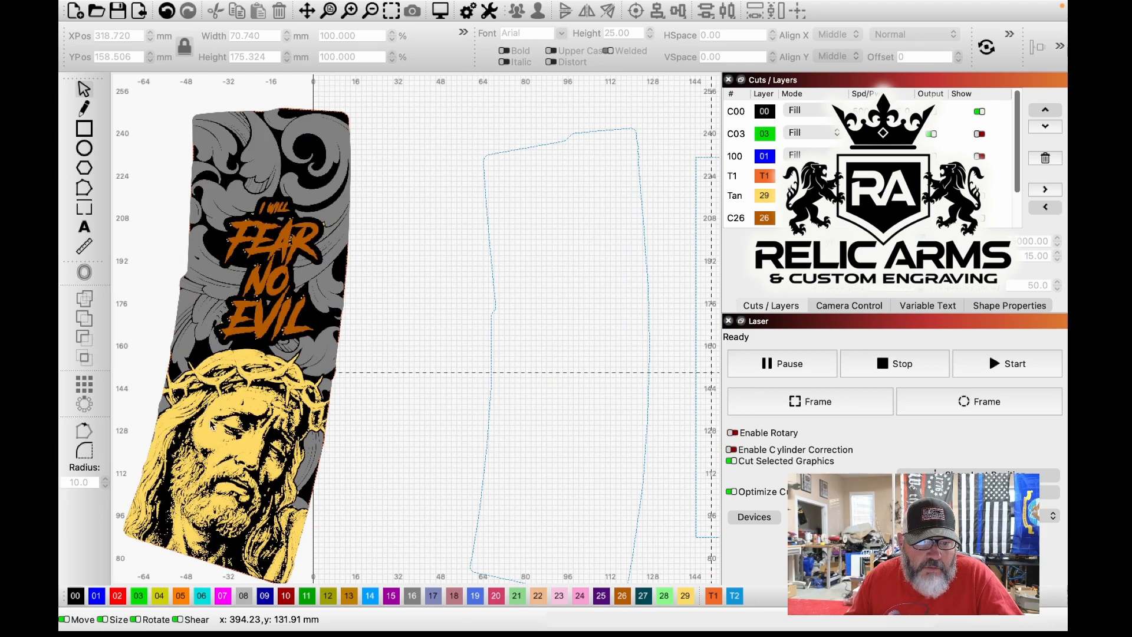
# Step: Examine the two template outlines and the narrow centre rectangle between the artwork panels on the work area
pyautogui.scroll(-3, 212, 453)
pyautogui.scroll(-3, 213, 446)
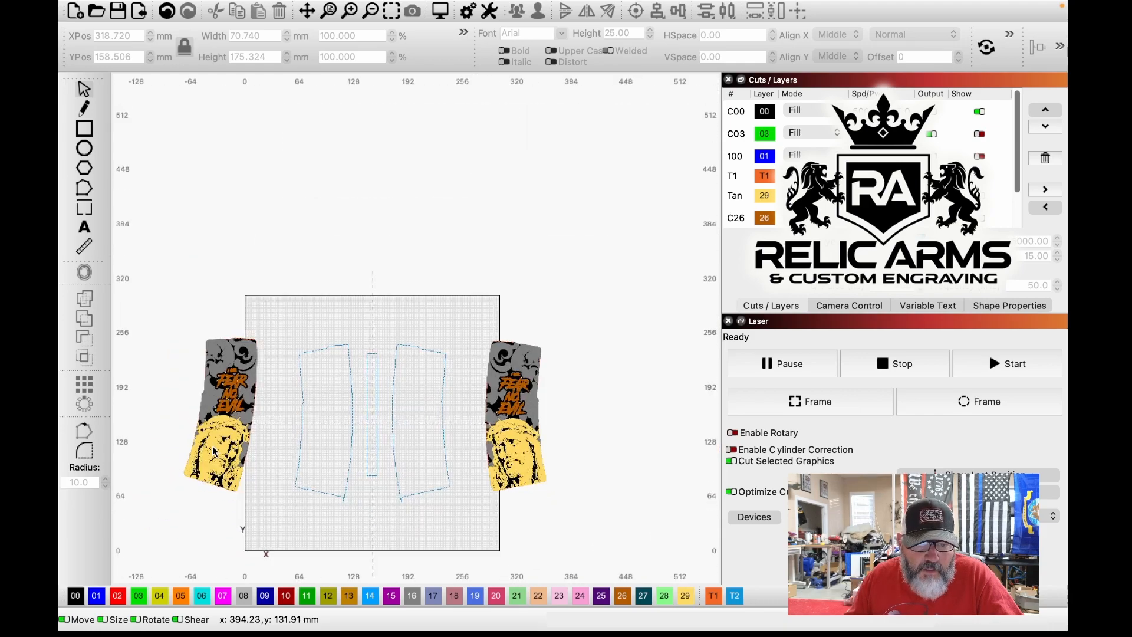
pyautogui.scroll(5, 354, 436)
pyautogui.scroll(-2, 371, 489)
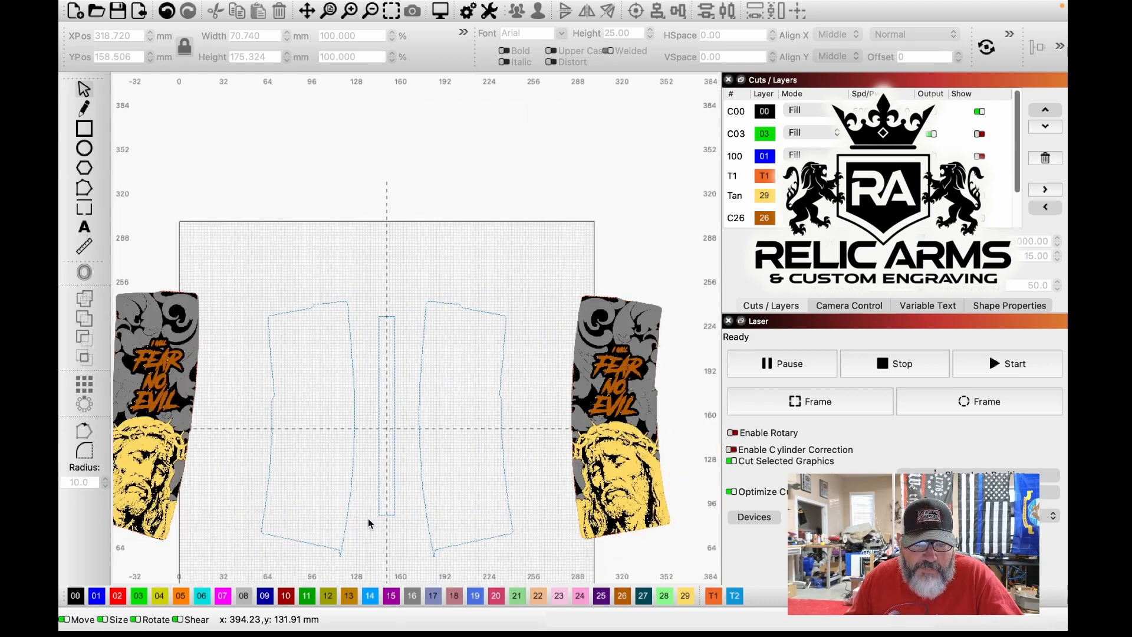
pyautogui.scroll(2, 364, 546)
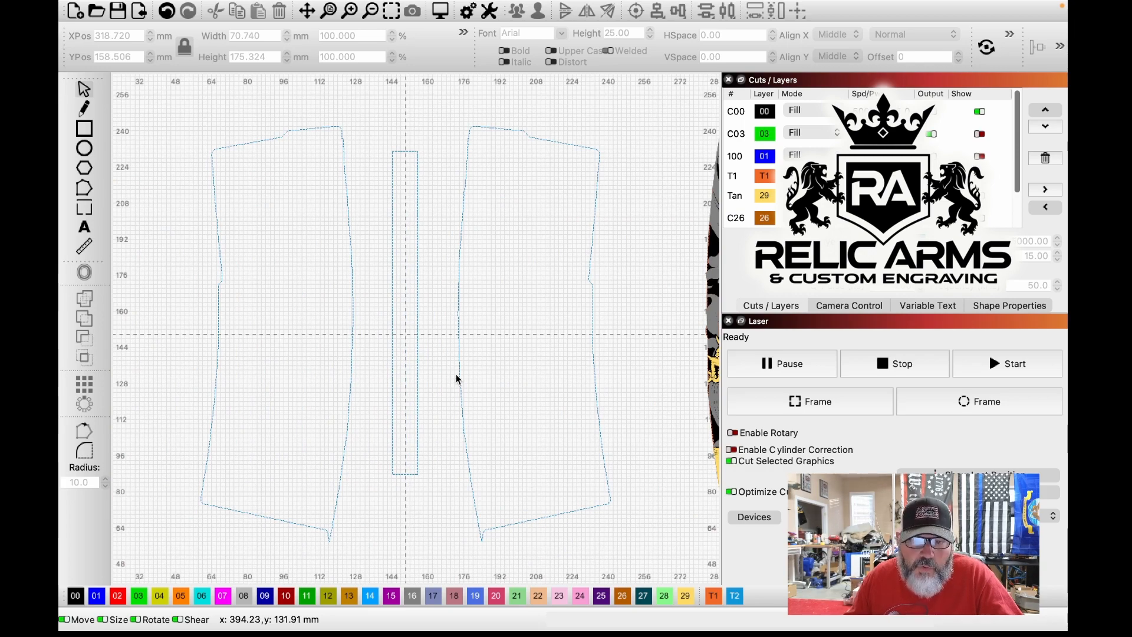
pyautogui.scroll(-1, 450, 376)
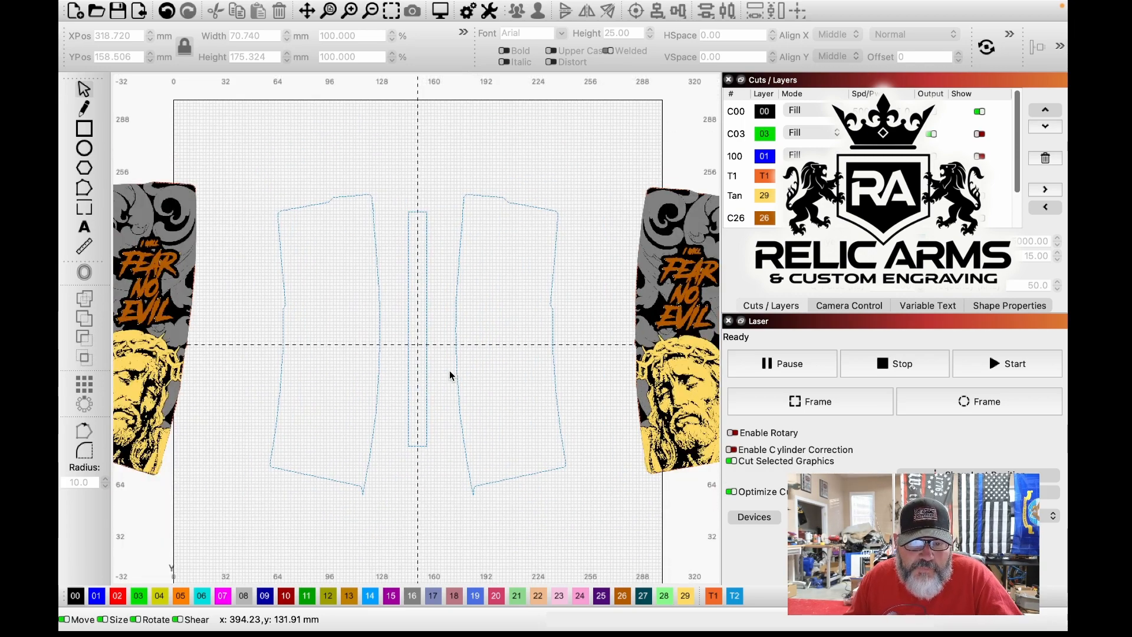
pyautogui.scroll(-1, 450, 374)
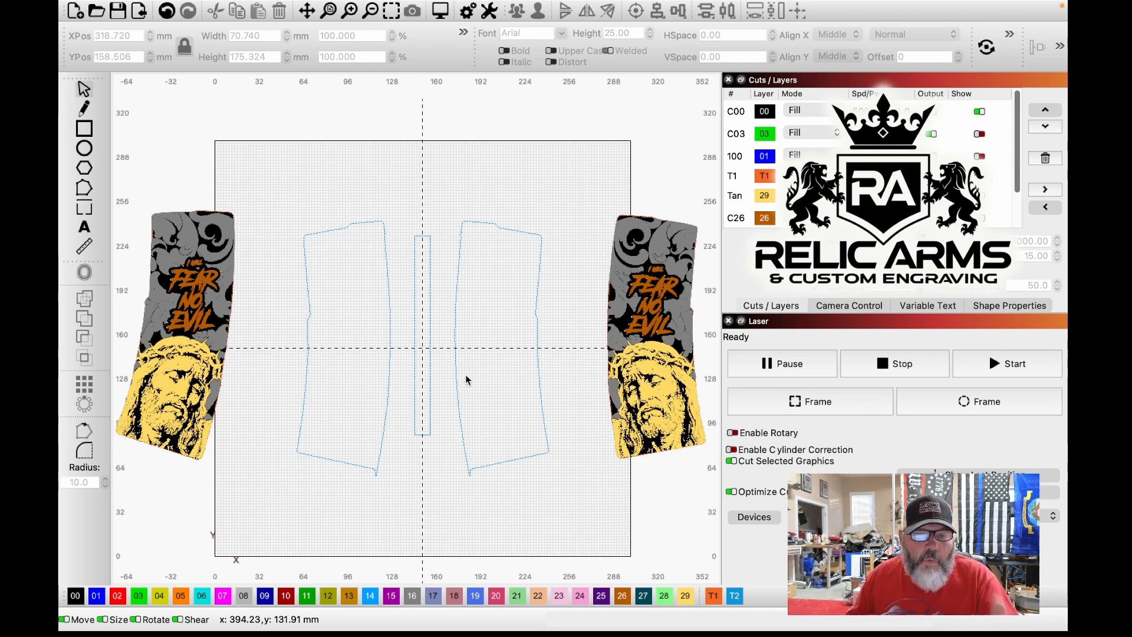
pyautogui.scroll(3, 448, 370)
pyautogui.scroll(-3, 449, 368)
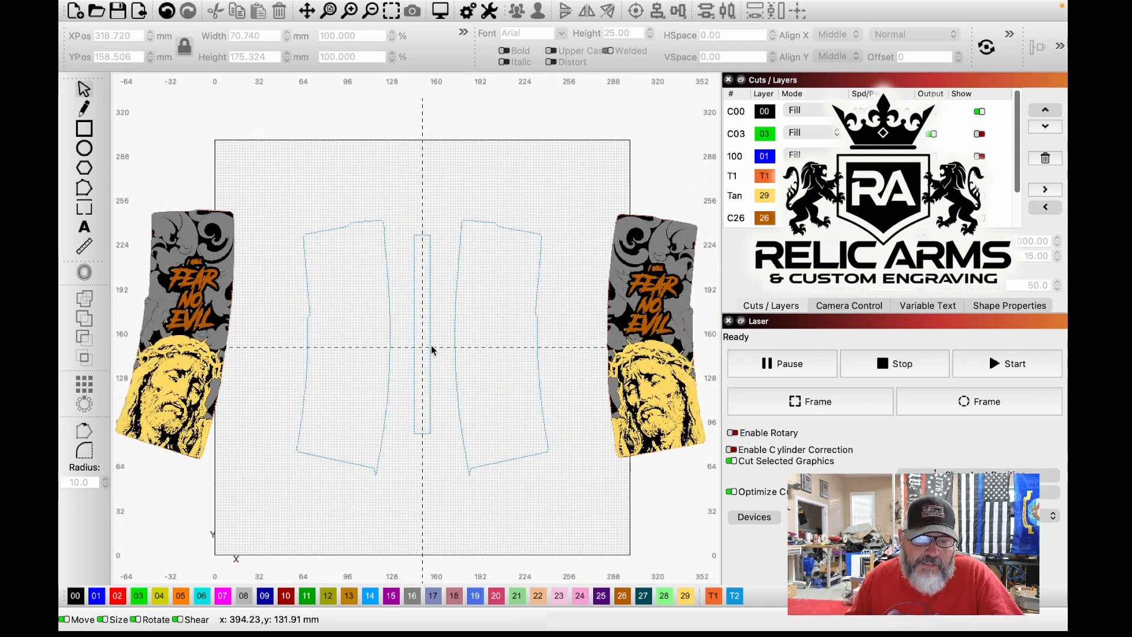
pyautogui.scroll(4, 430, 348)
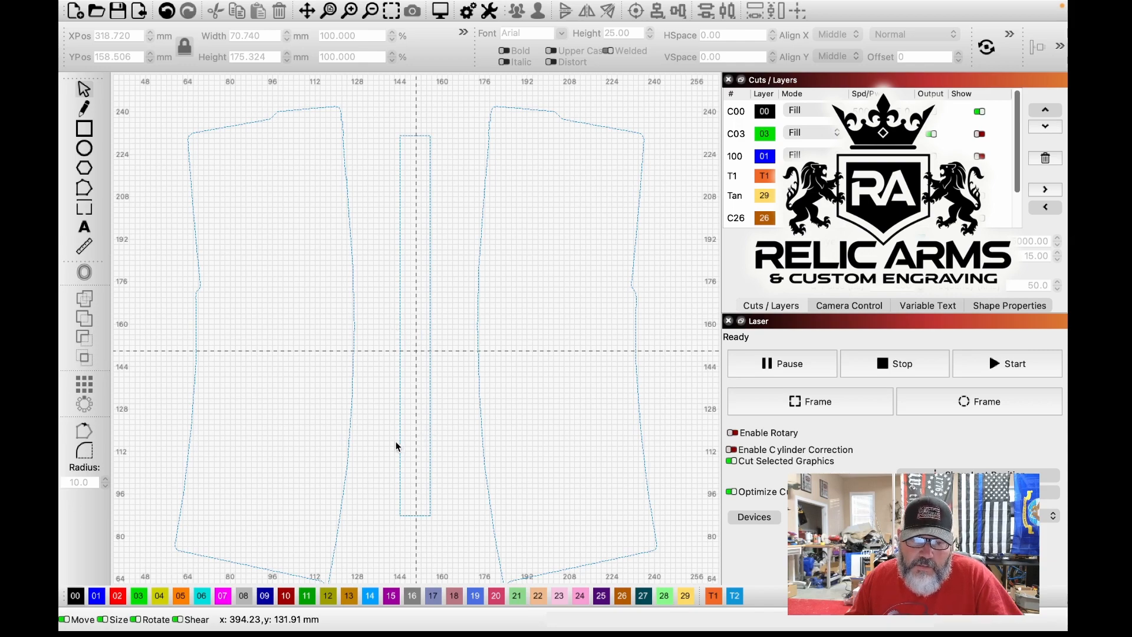
pyautogui.scroll(-3, 398, 442)
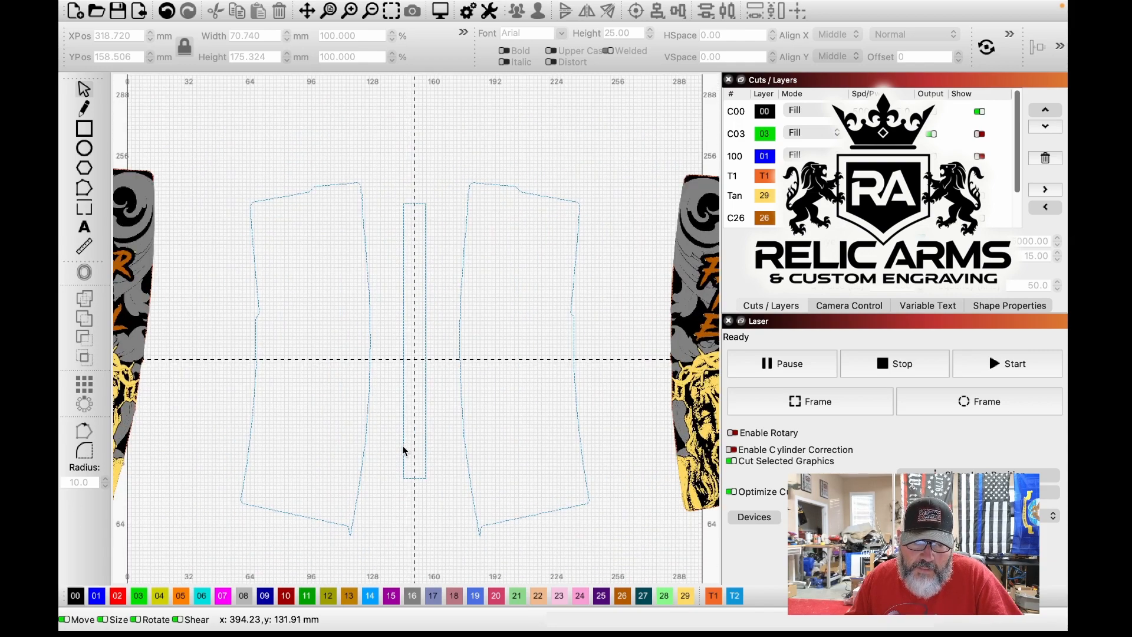
# Step: Clear the selection of the narrow centre rectangle and start framing the template outlines with the laser
pyautogui.click(402, 444)
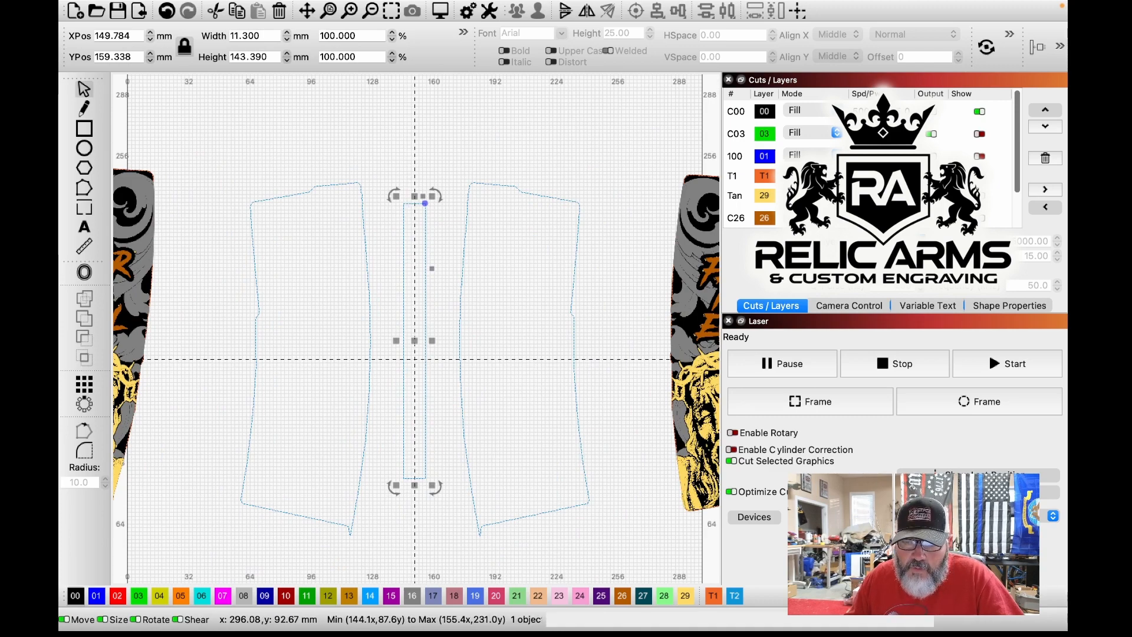
pyautogui.click(914, 578)
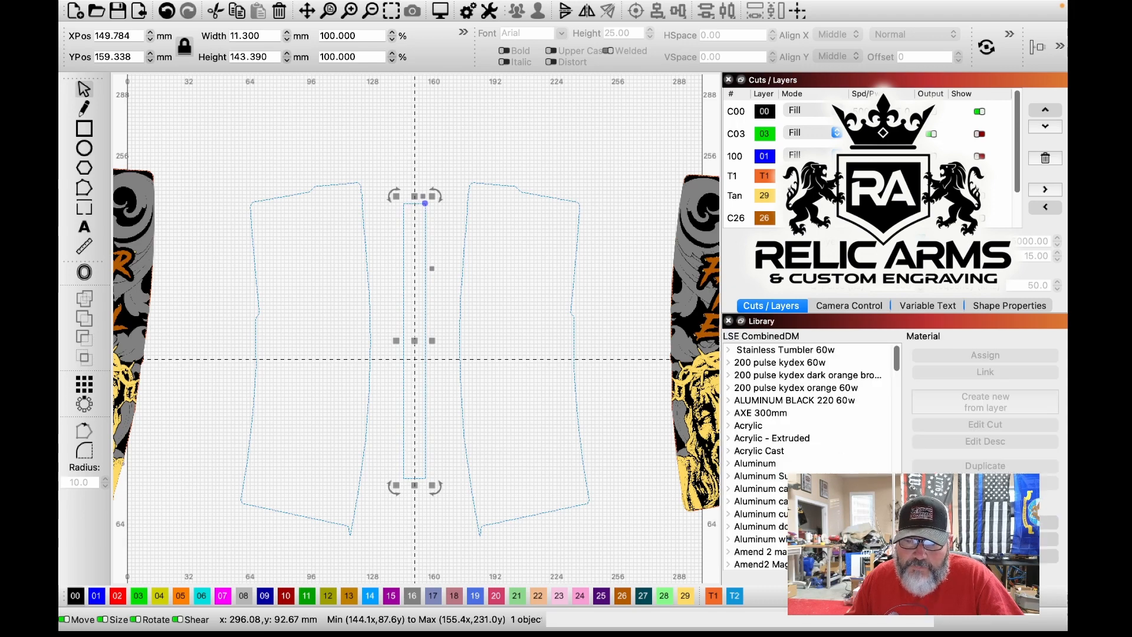
pyautogui.click(874, 578)
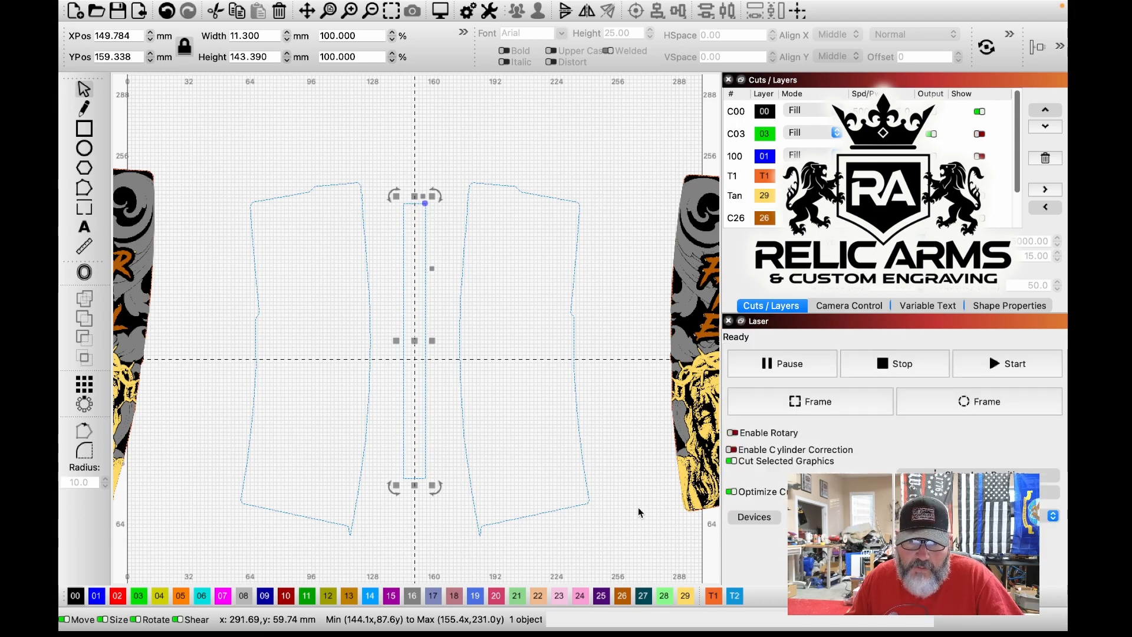
pyautogui.click(628, 490)
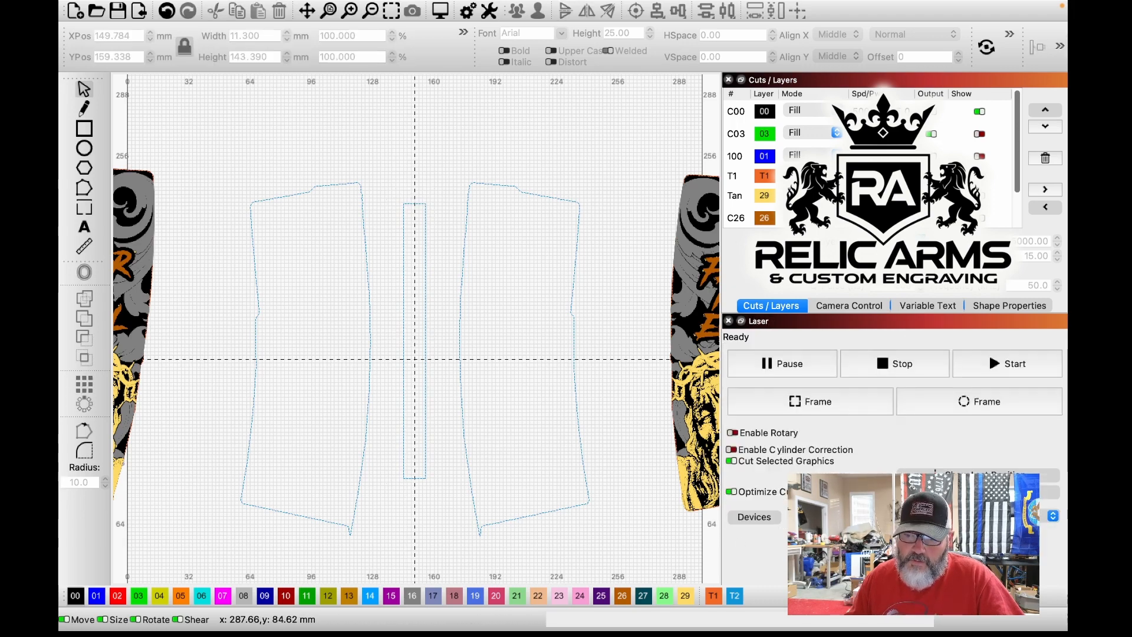
pyautogui.click(800, 401)
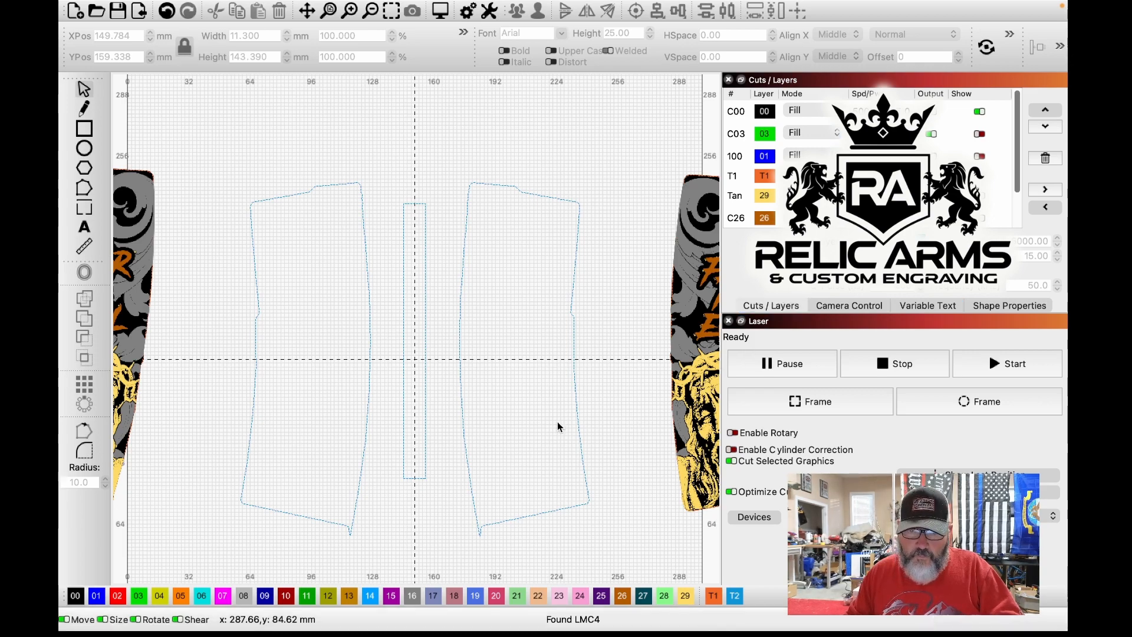
# Step: Turn off Cut Selected Graphics, select the narrow centre rectangle and open live framing with Tool layers only enabled
pyautogui.click(576, 428)
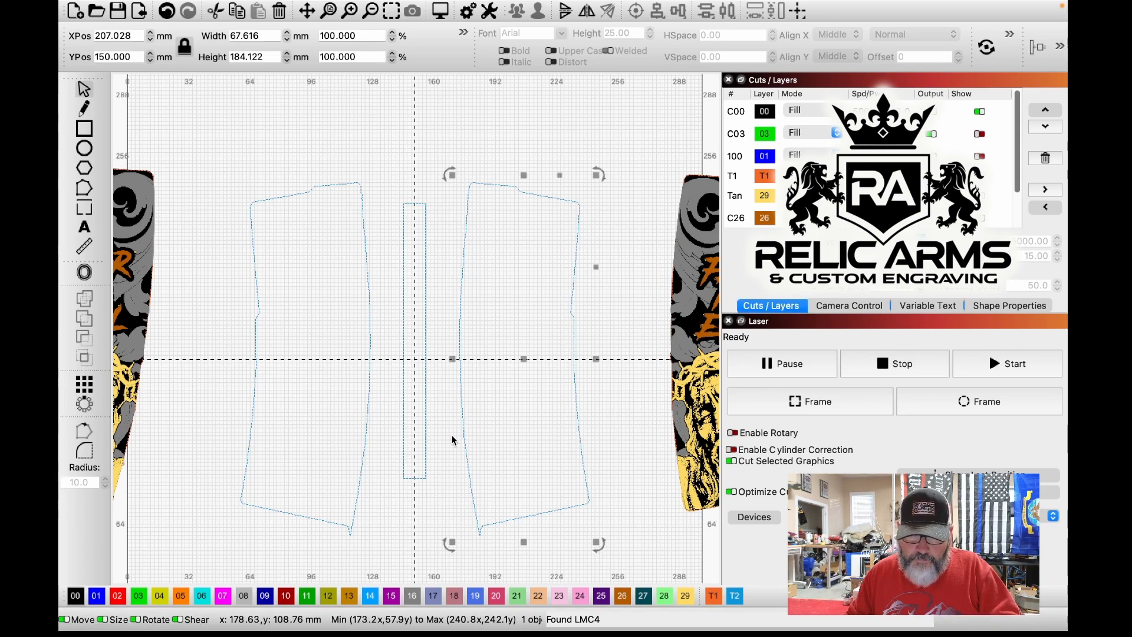
pyautogui.click(733, 462)
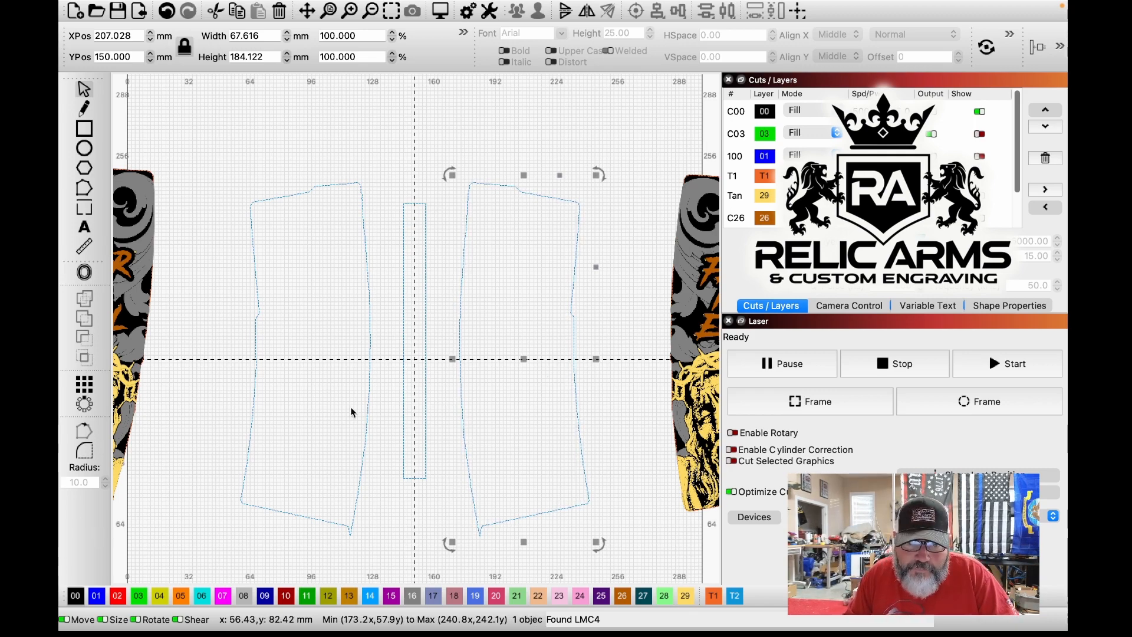
pyautogui.click(426, 380)
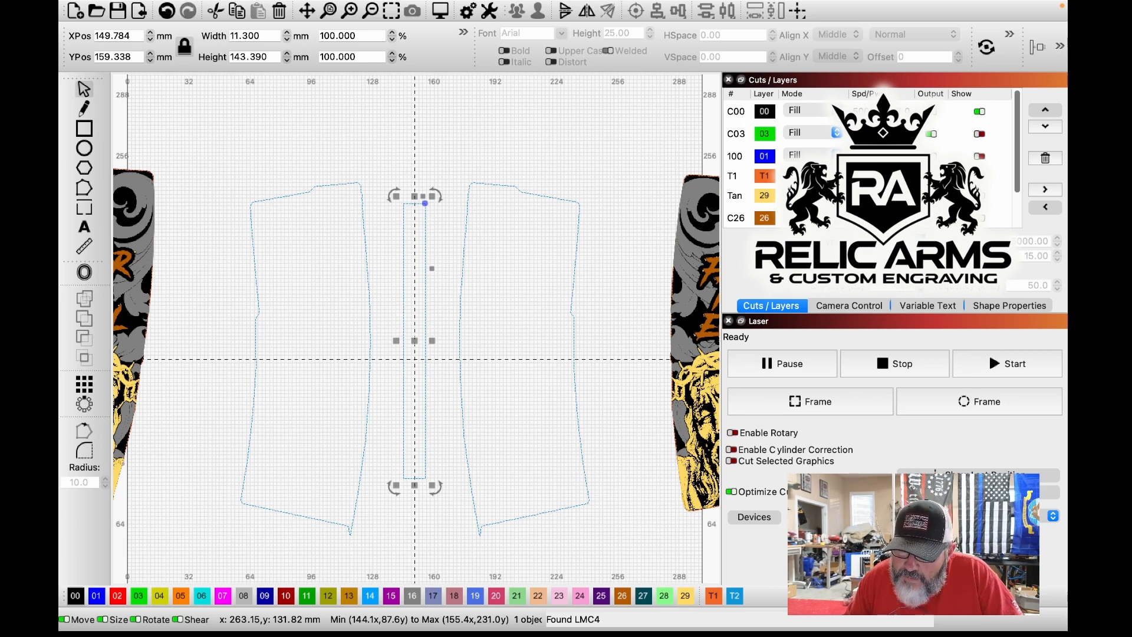
pyautogui.click(797, 408)
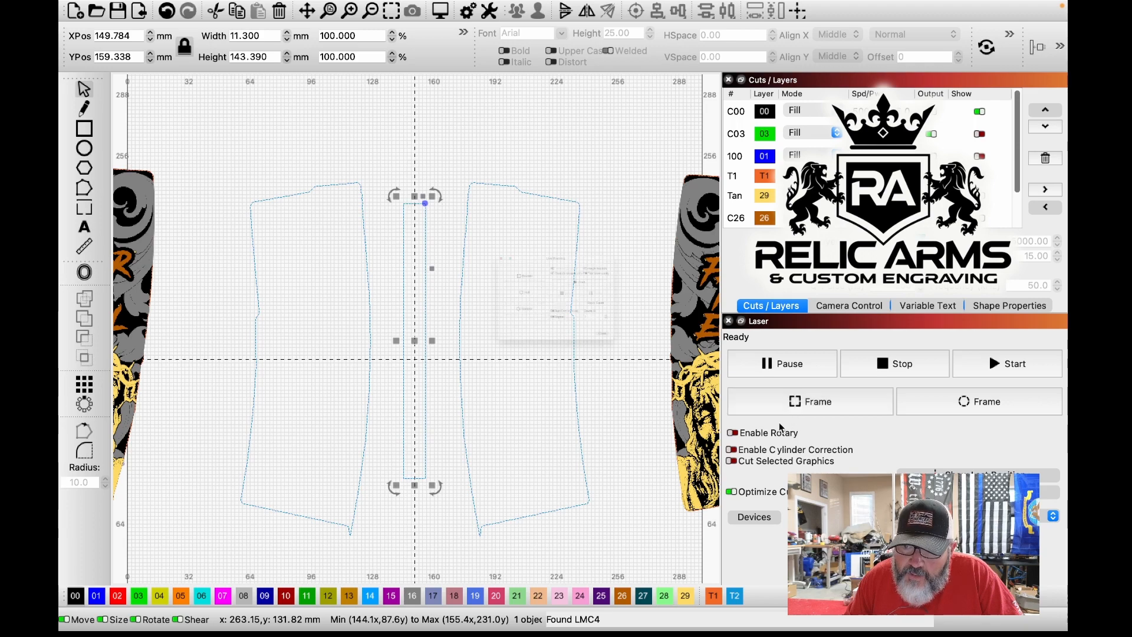
pyautogui.click(649, 221)
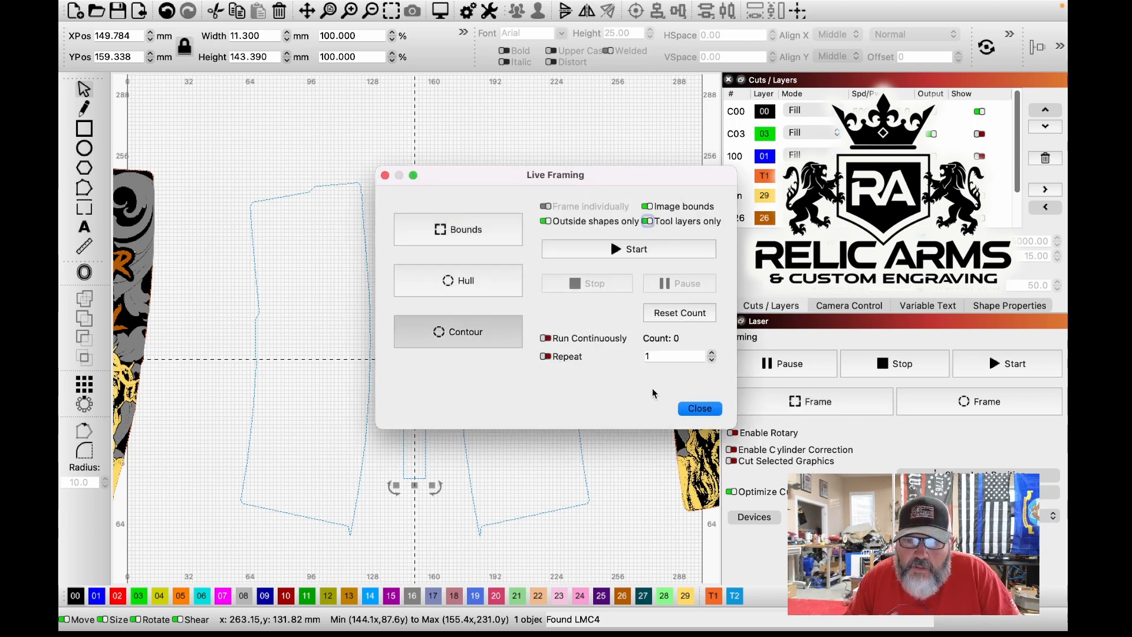
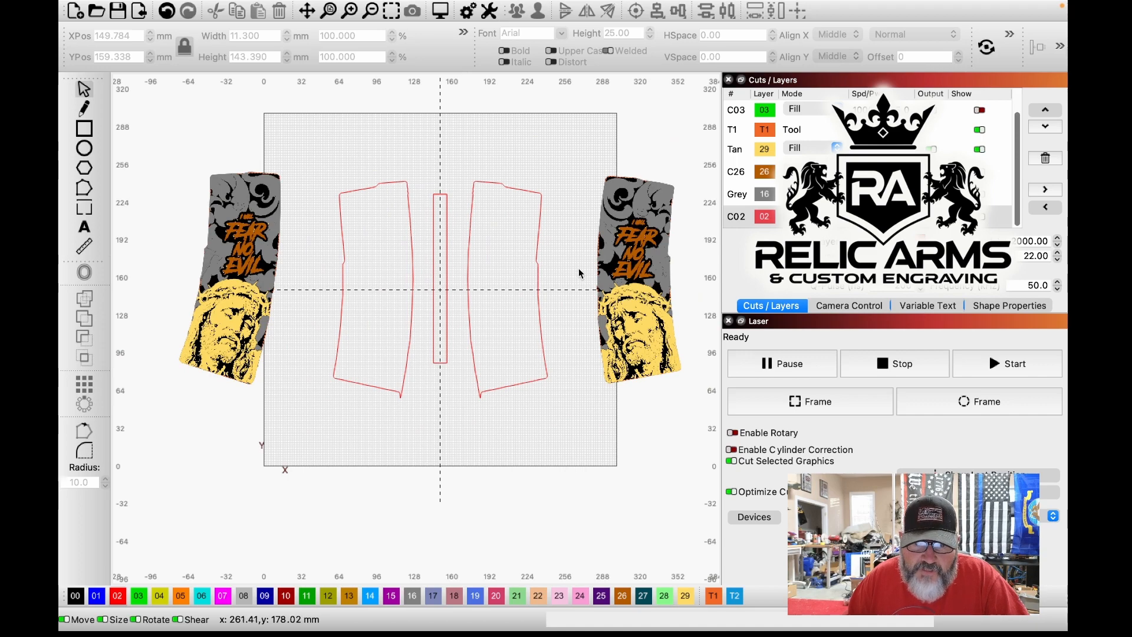
# Step: Examine the red template outlines and centre rectangle against the two artwork panels beside them
pyautogui.scroll(2, 554, 253)
pyautogui.scroll(-2, 550, 256)
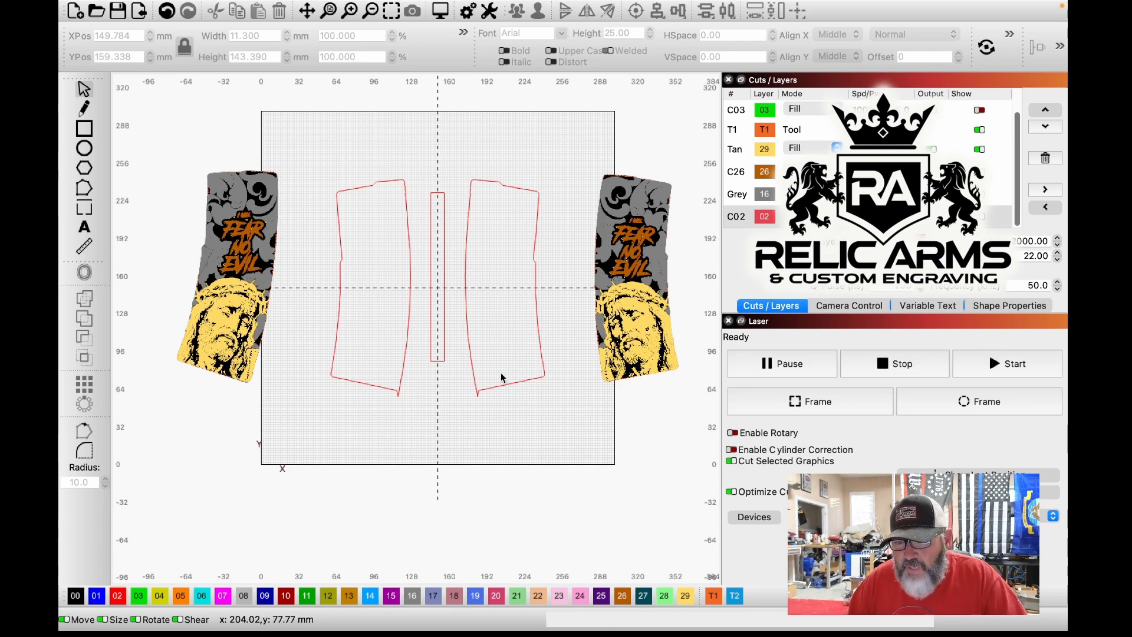
pyautogui.scroll(3, 505, 366)
pyautogui.scroll(-2, 504, 367)
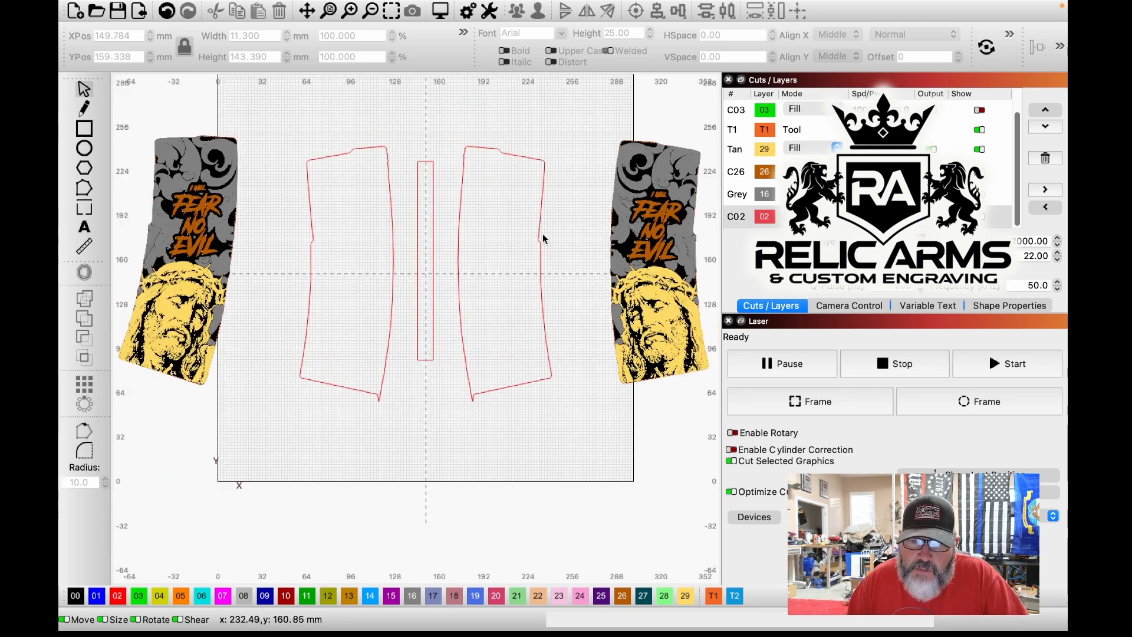
pyautogui.scroll(2, 546, 228)
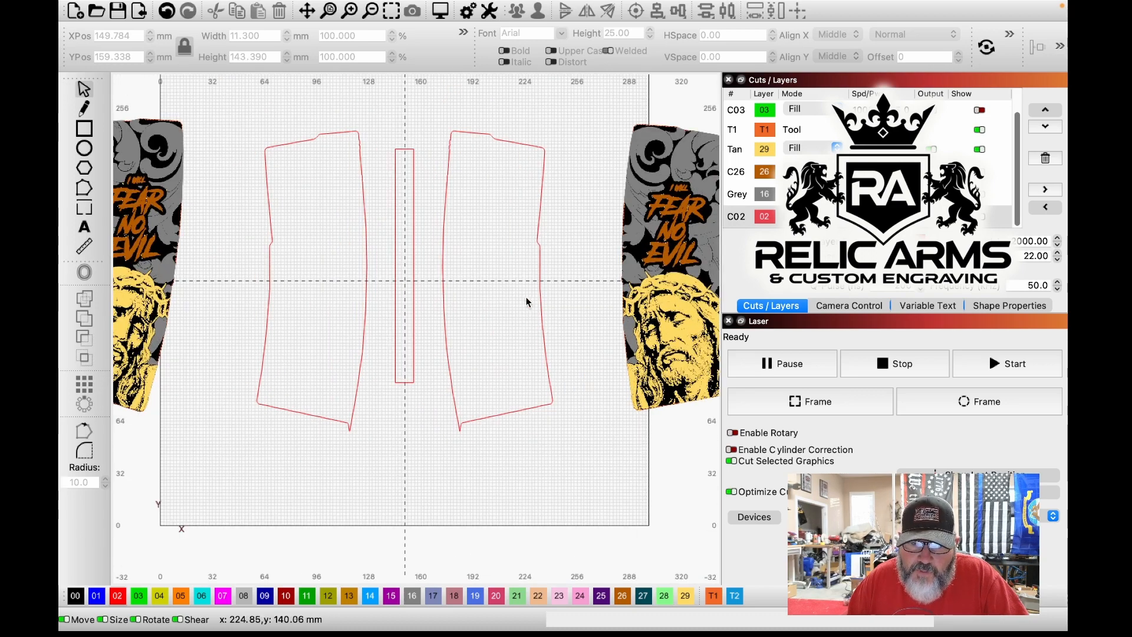
pyautogui.scroll(-2, 571, 186)
pyautogui.scroll(3, 593, 274)
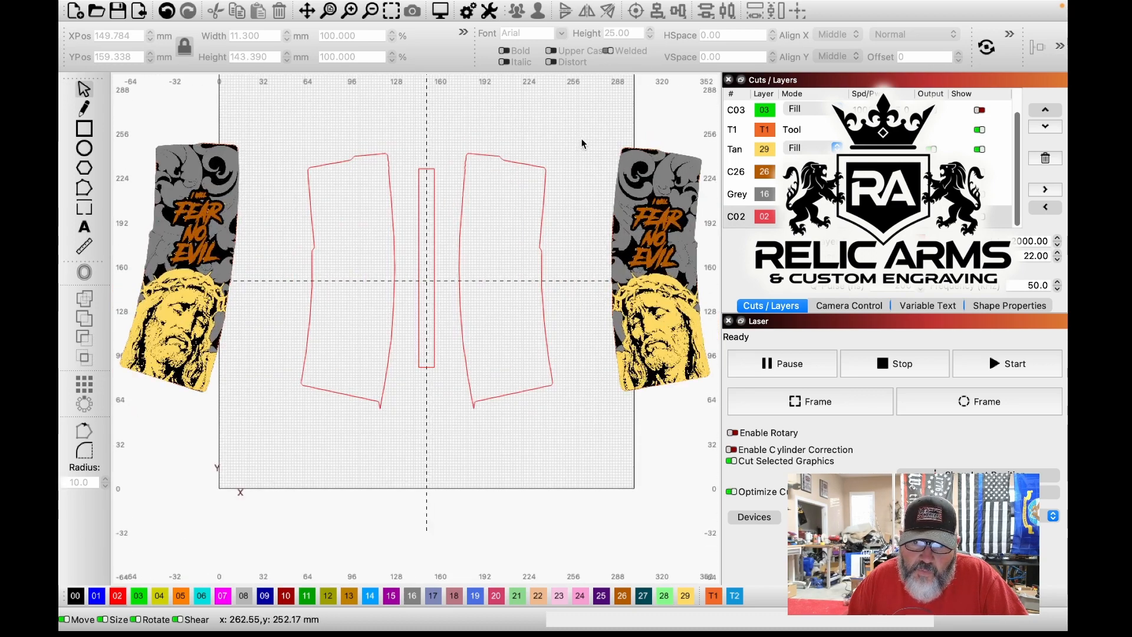
pyautogui.scroll(-1, 518, 281)
pyautogui.scroll(3, 517, 281)
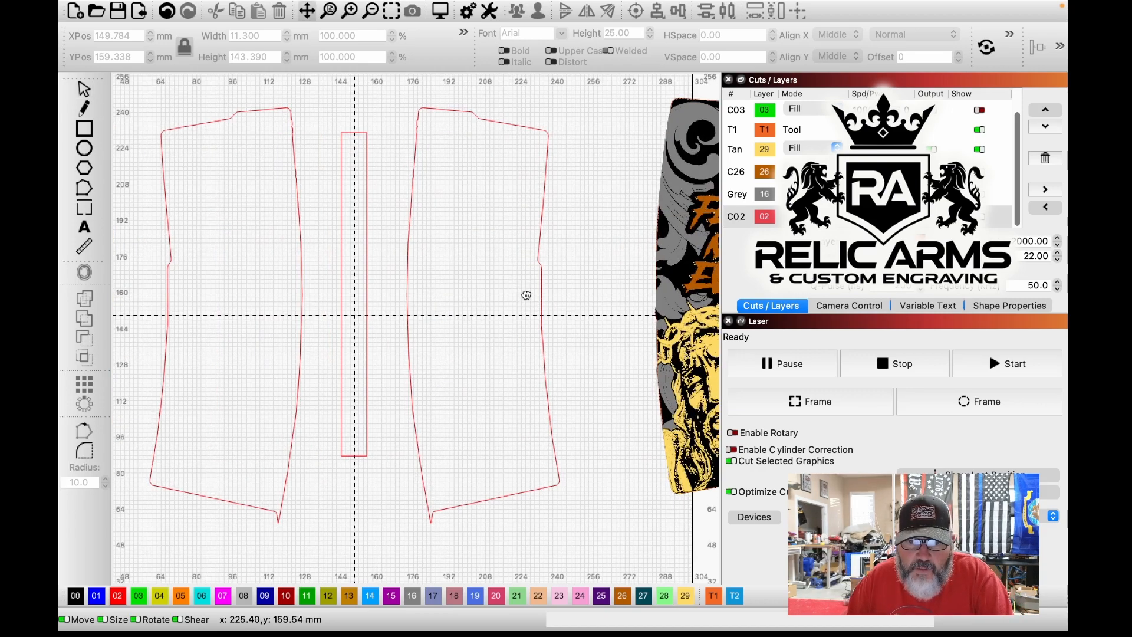
# Step: Move the right-hand artwork panel onto the right red outline, centred at about X 207, Y 152 mm
pyautogui.moveTo(525, 295); pyautogui.dragTo(363, 298)
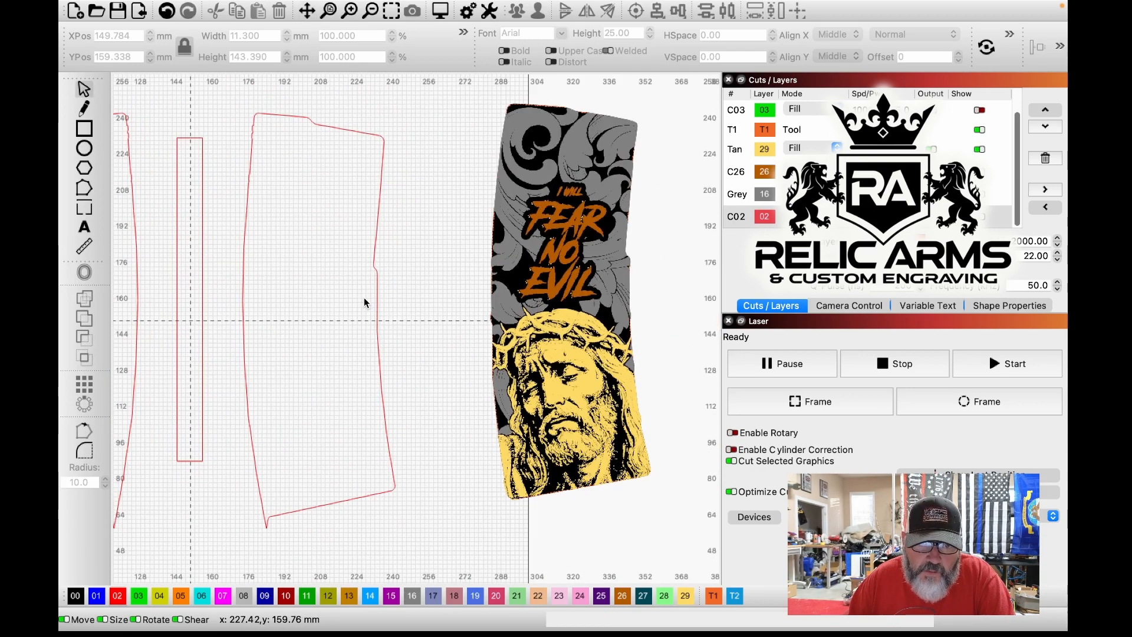
pyautogui.click(582, 378)
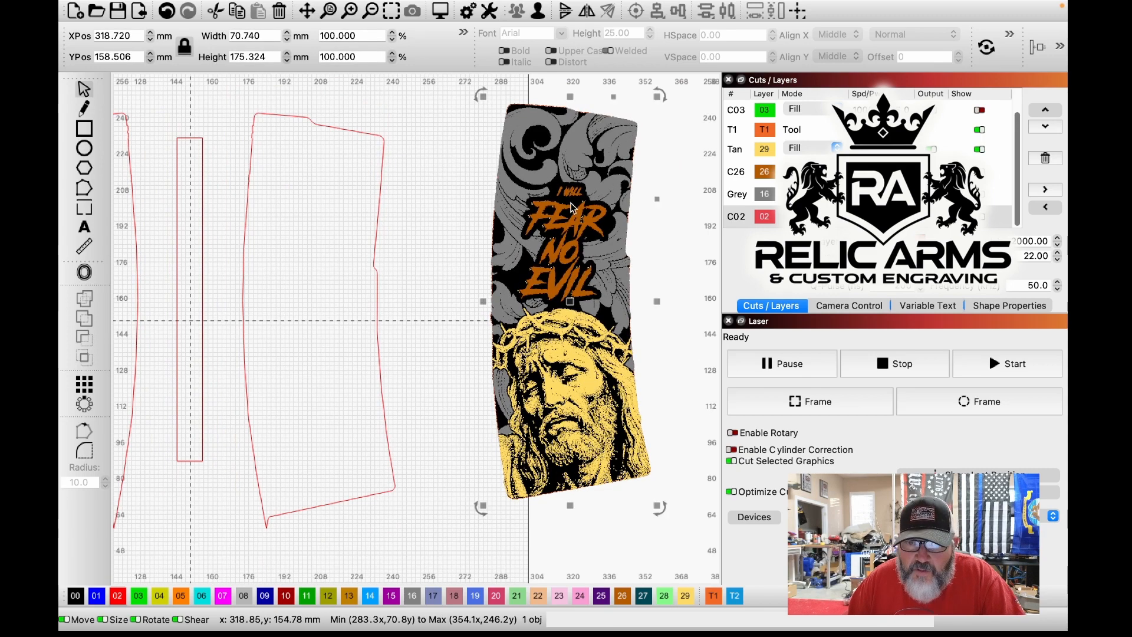
pyautogui.moveTo(572, 301); pyautogui.dragTo(385, 289)
pyautogui.scroll(-1, 384, 289)
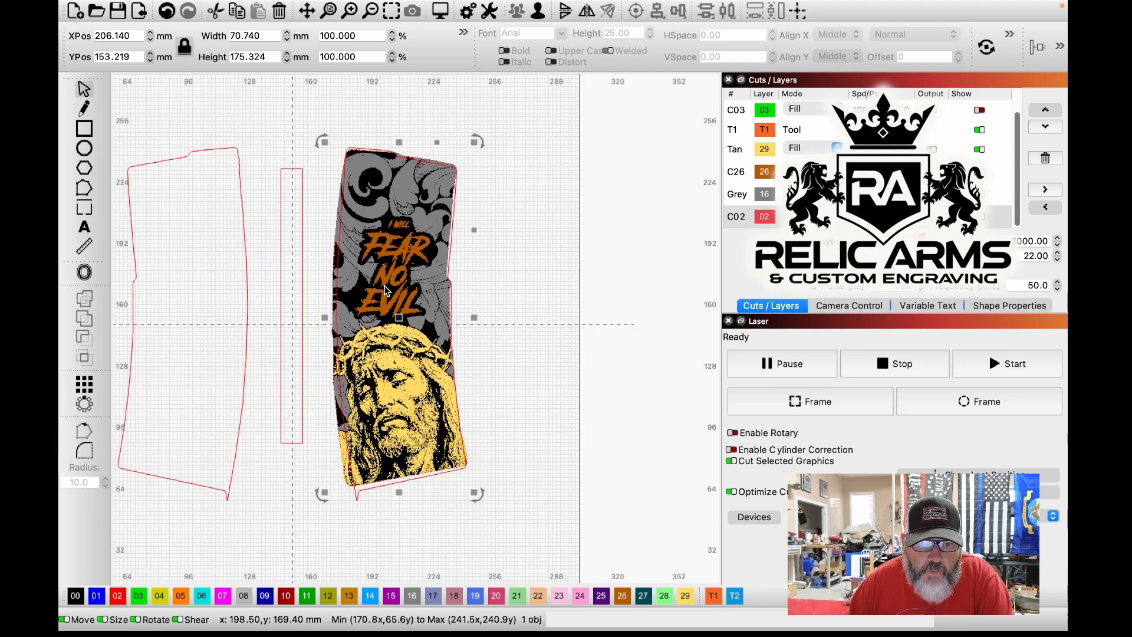
pyautogui.scroll(2, 384, 289)
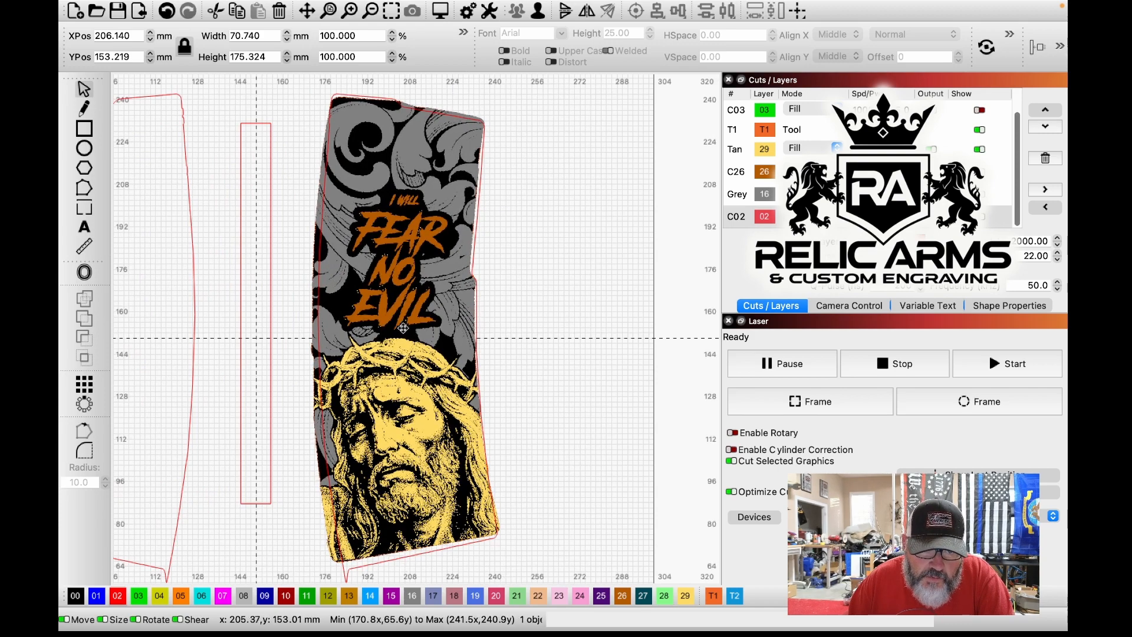
pyautogui.moveTo(403, 328); pyautogui.dragTo(404, 332)
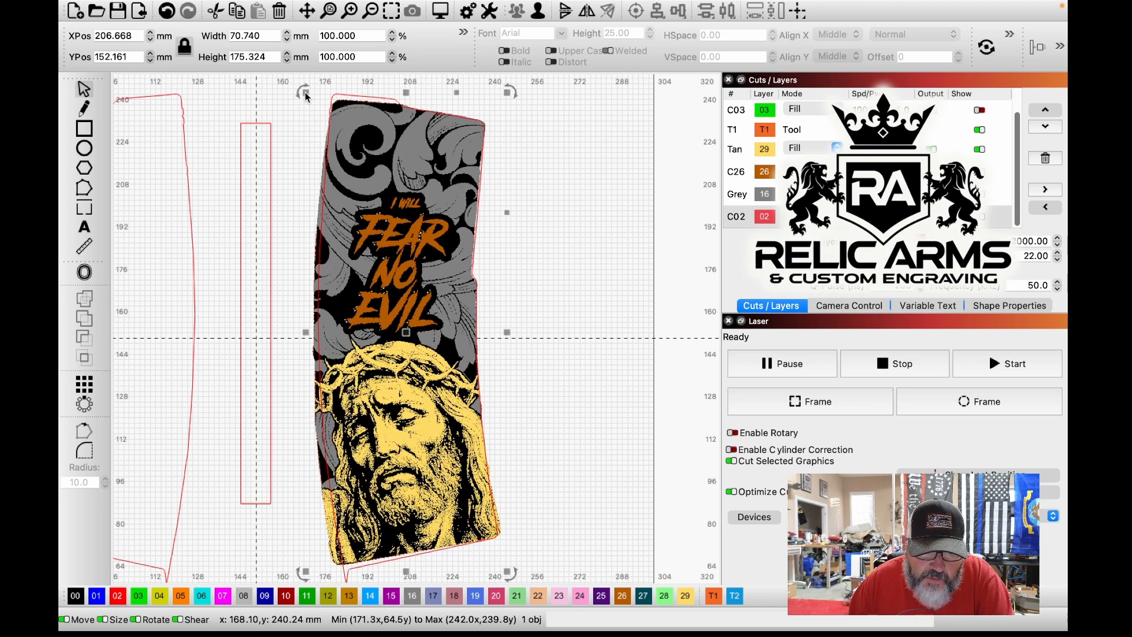
# Step: Rotate the artwork panel slightly and nudge it to about X 208, Y 150 mm to match the red outline's edges
pyautogui.moveTo(305, 93); pyautogui.dragTo(305, 99)
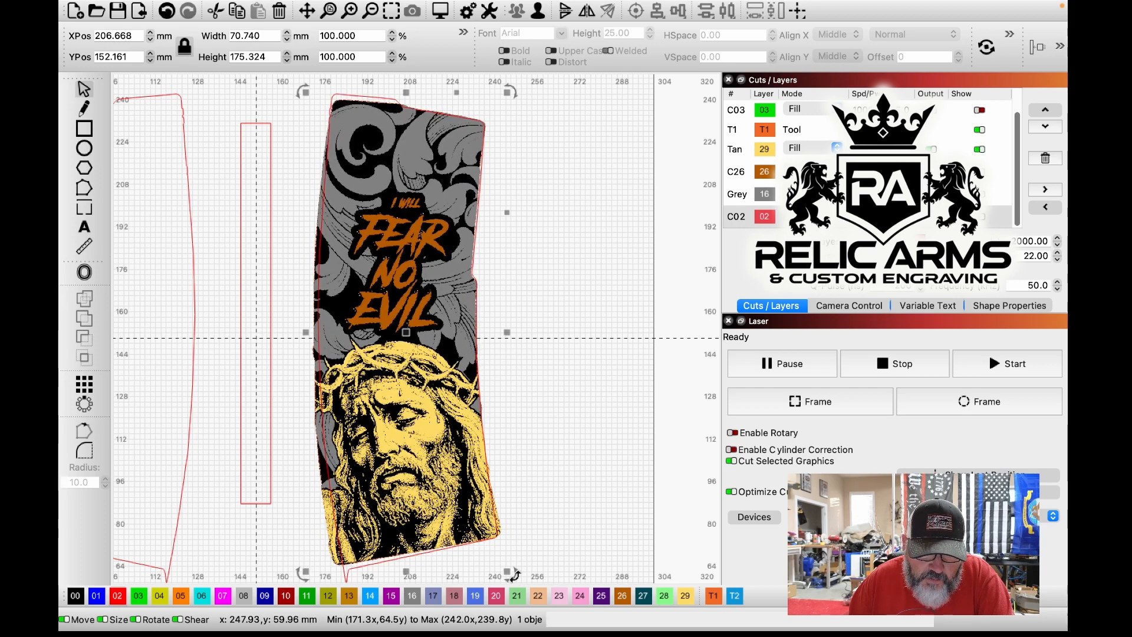
pyautogui.moveTo(515, 575); pyautogui.dragTo(520, 582)
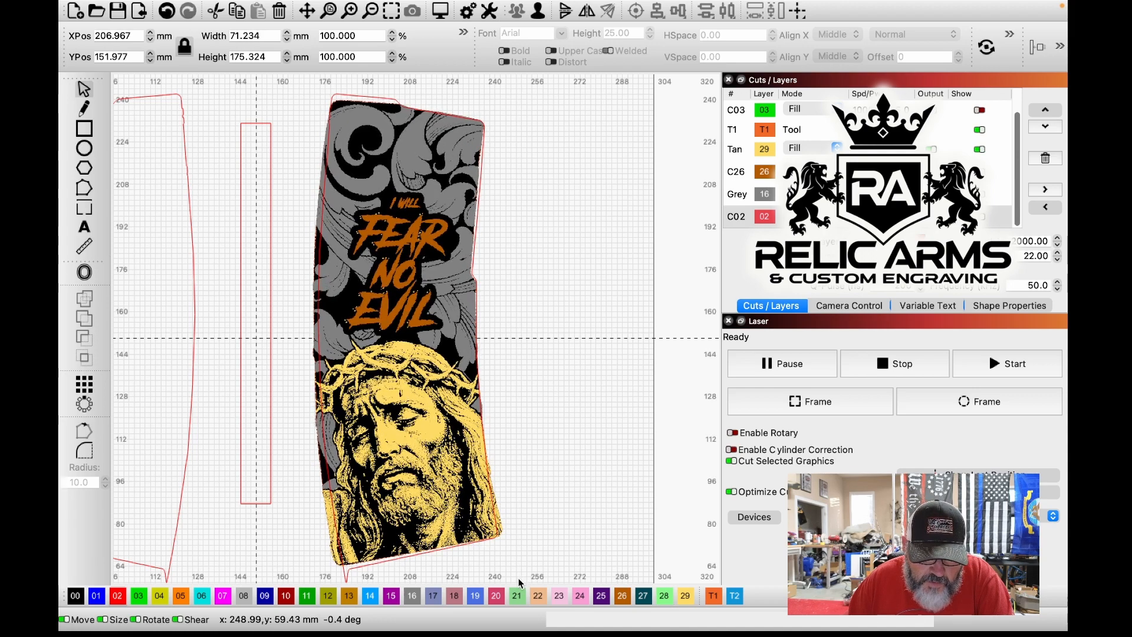
pyautogui.moveTo(520, 581); pyautogui.dragTo(520, 582)
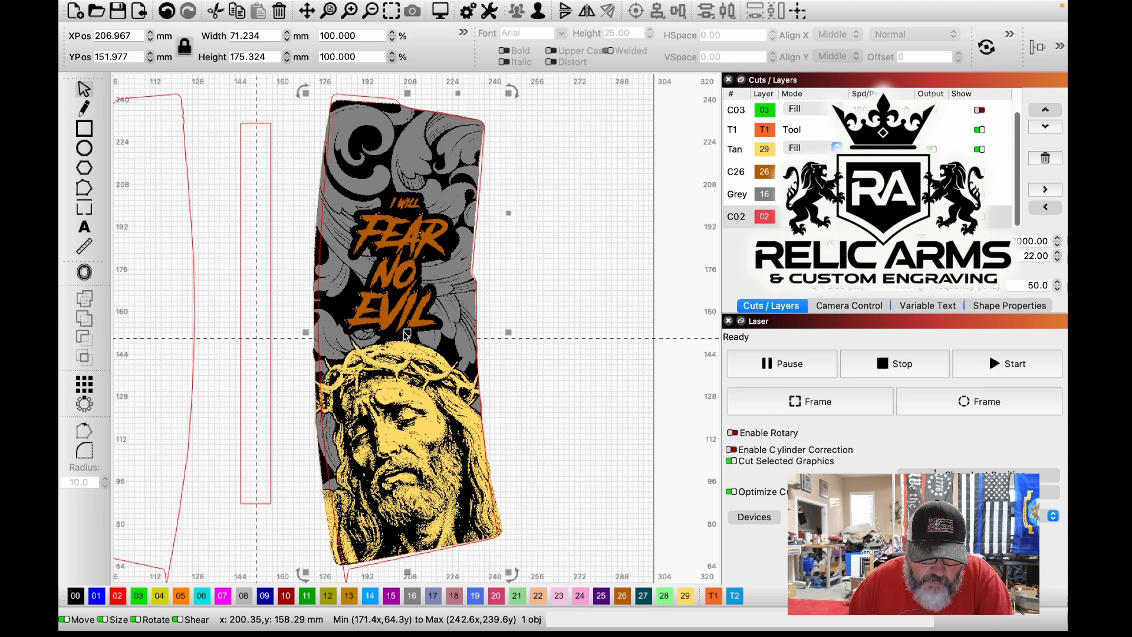
pyautogui.moveTo(405, 334); pyautogui.dragTo(408, 335)
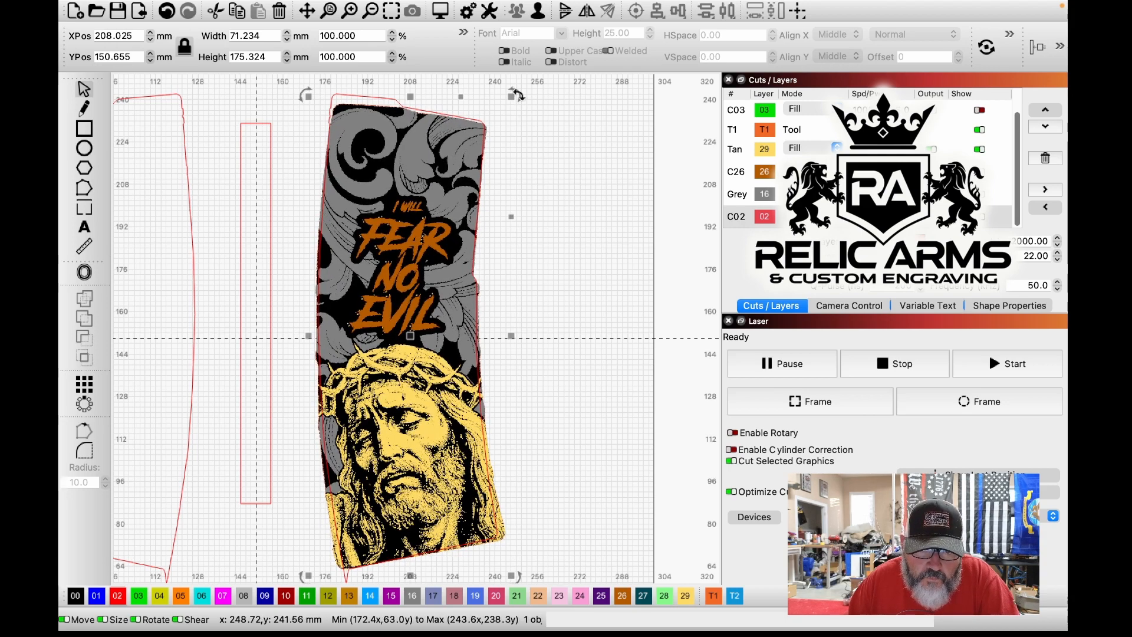
pyautogui.moveTo(519, 92); pyautogui.dragTo(516, 93)
pyautogui.scroll(3, 337, 447)
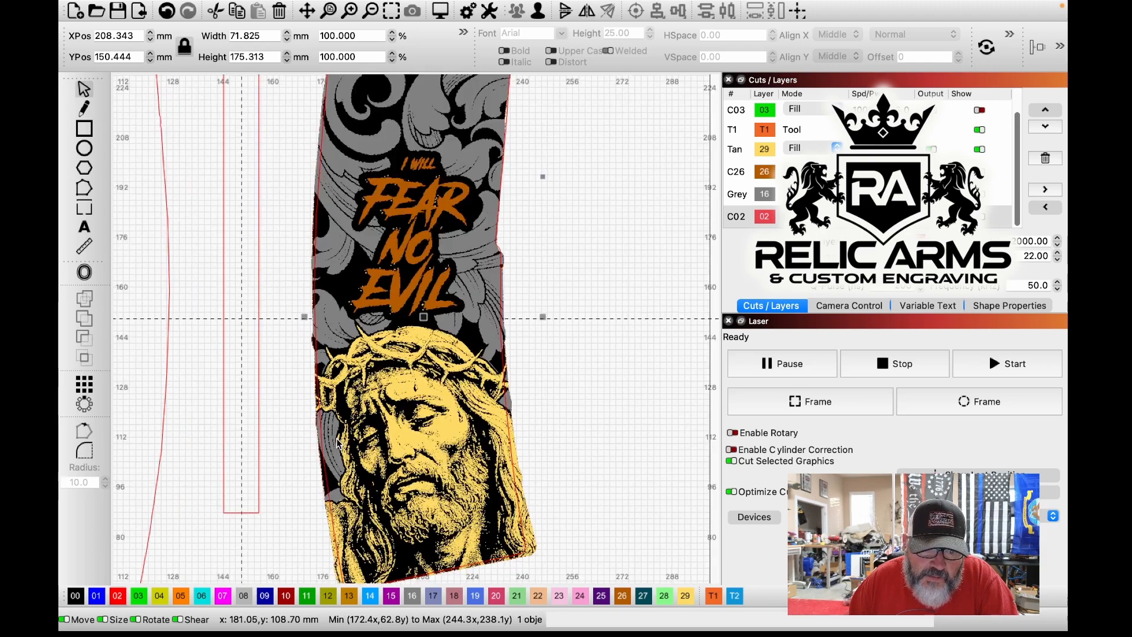
pyautogui.scroll(-3, 323, 453)
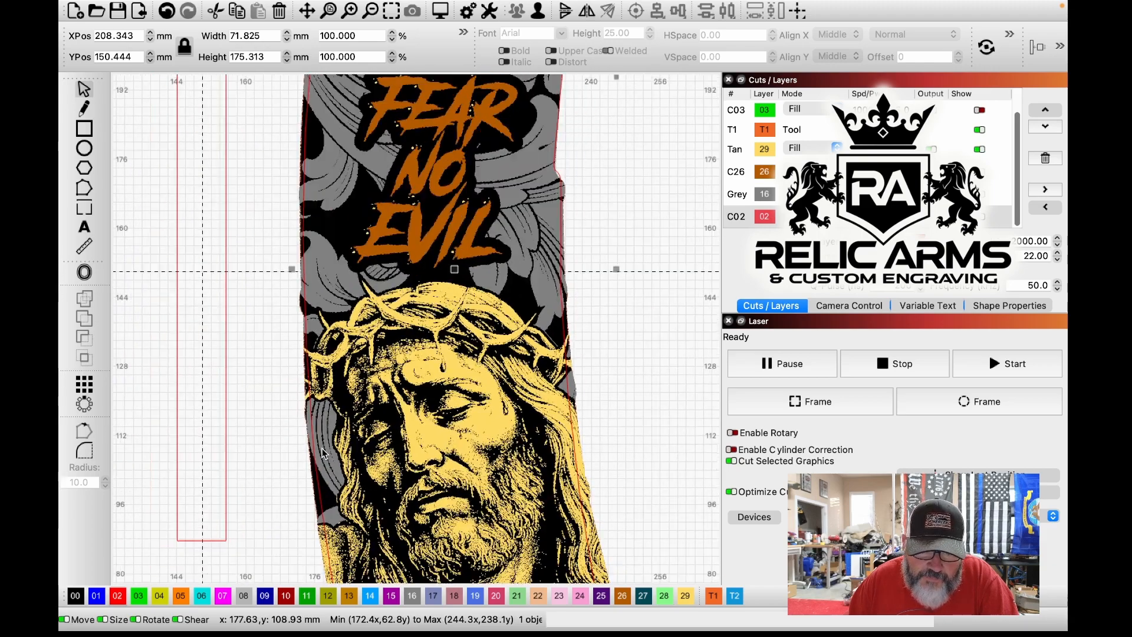
# Step: Select the red template outline around the right-hand artwork panel and duplicate it in place
pyautogui.scroll(-1, 375, 498)
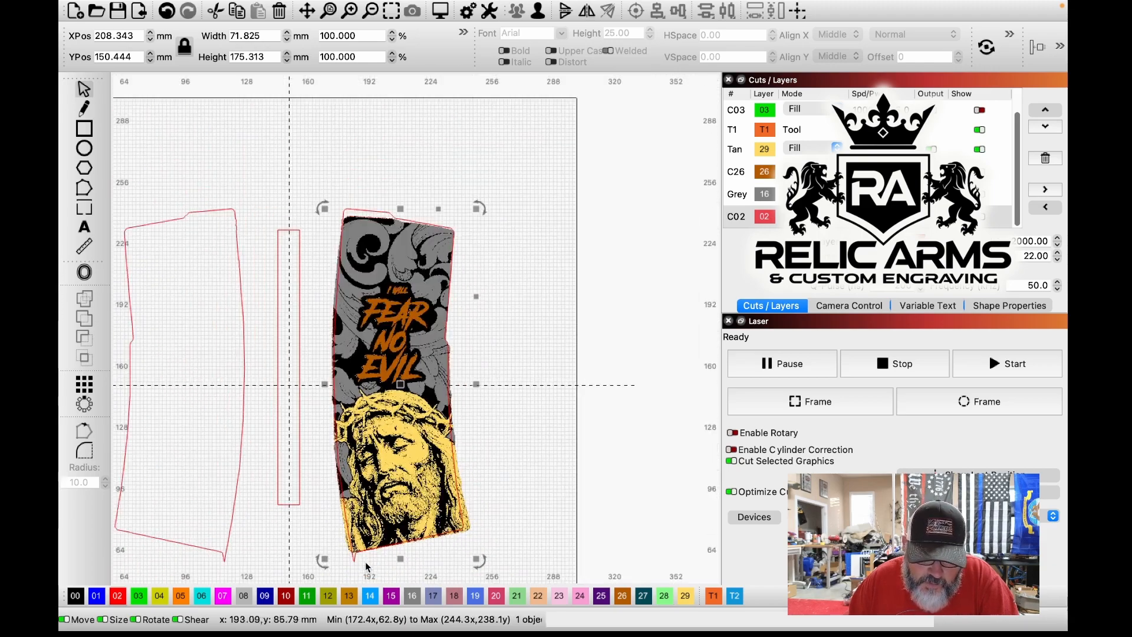
pyautogui.scroll(4, 372, 557)
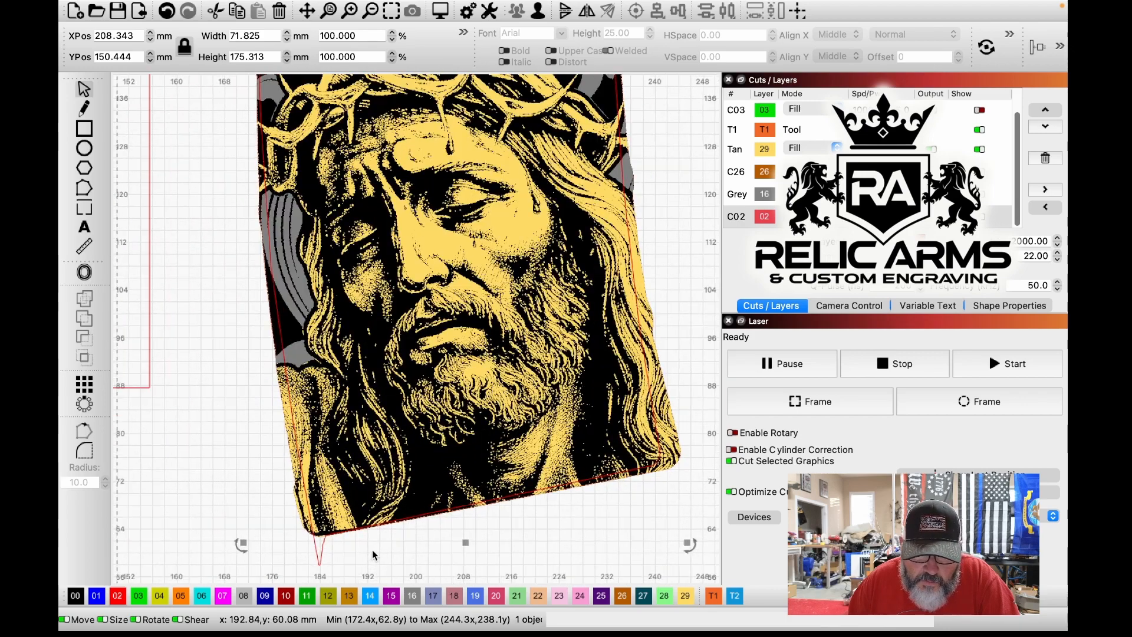
pyautogui.scroll(-2, 371, 553)
pyautogui.scroll(-1, 372, 548)
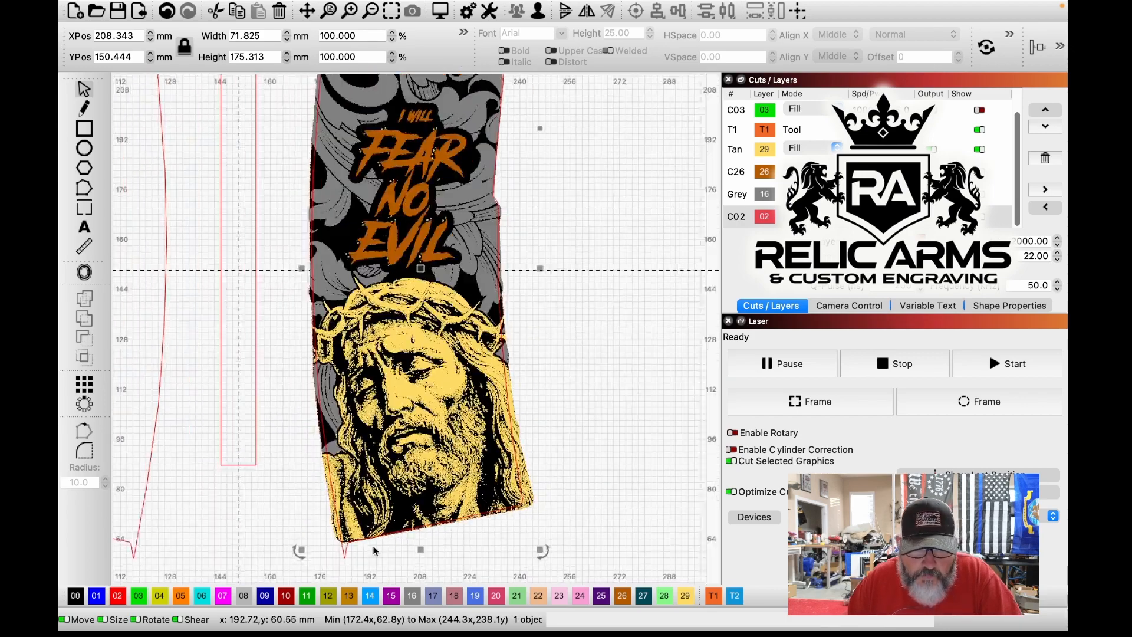
pyautogui.scroll(-1, 400, 502)
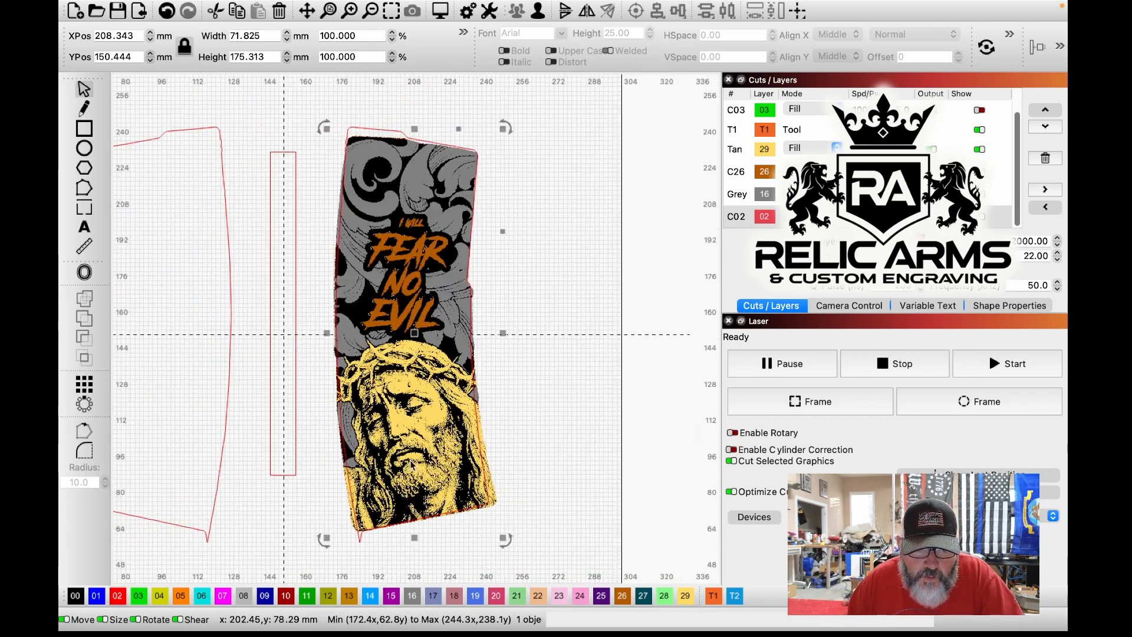
pyautogui.click(394, 127)
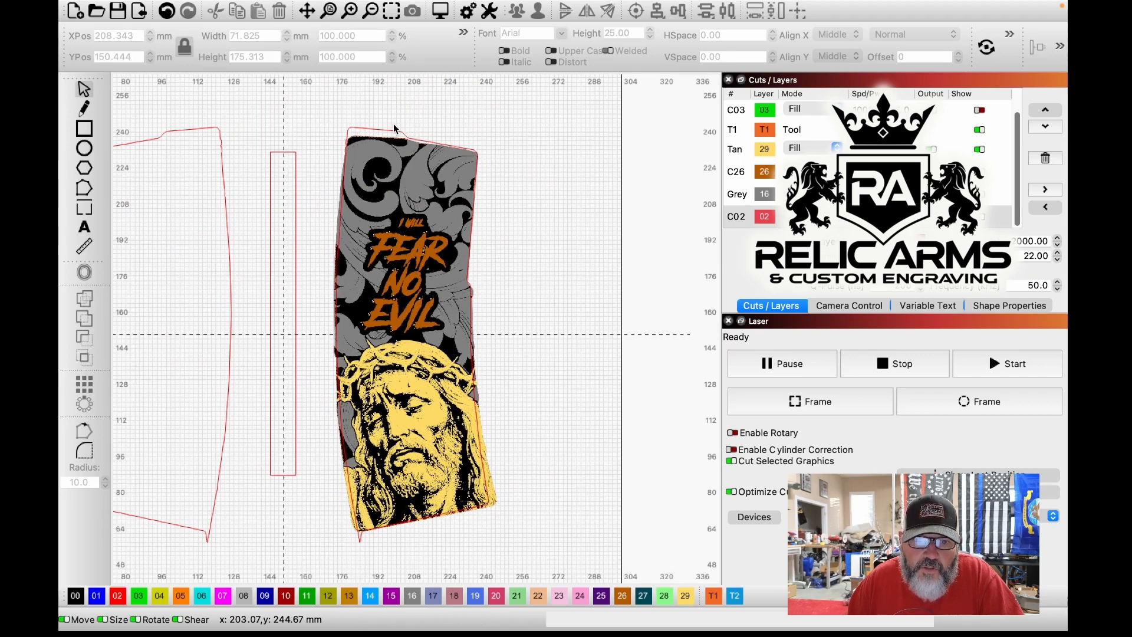
pyautogui.scroll(1, 399, 124)
pyautogui.scroll(1, 376, 135)
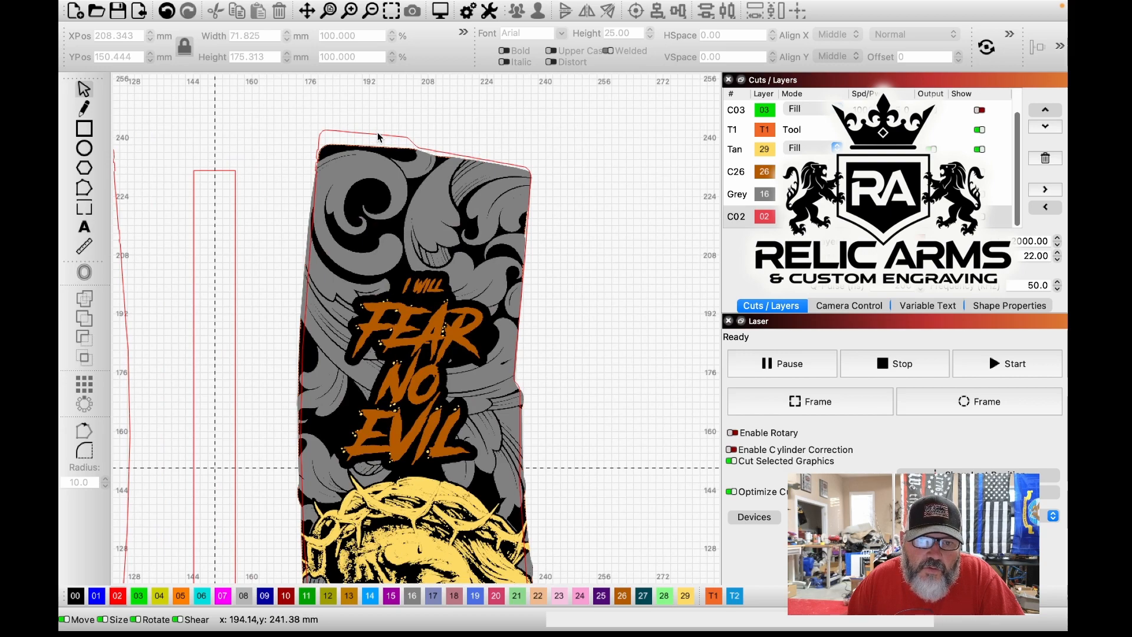
pyautogui.click(378, 134)
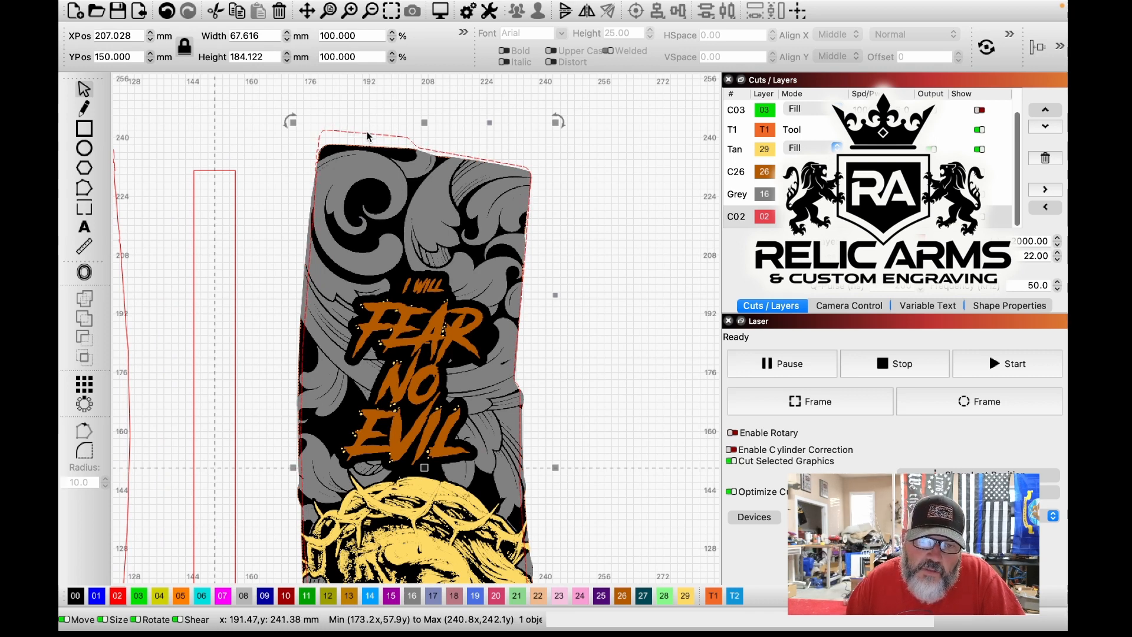
pyautogui.rightClick(367, 133)
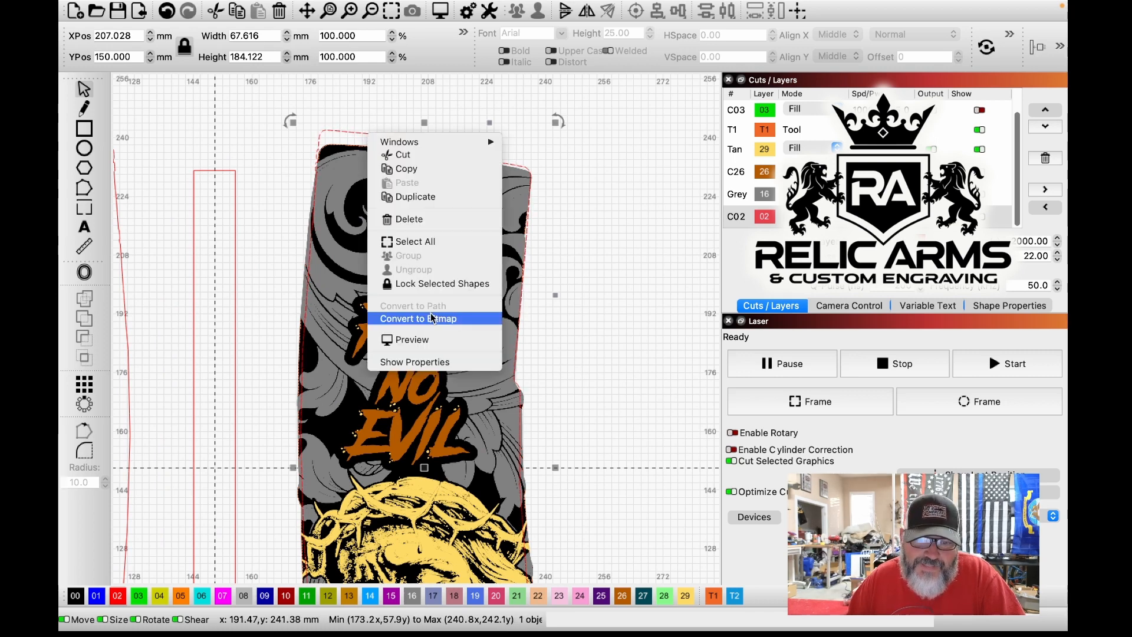
pyautogui.click(416, 197)
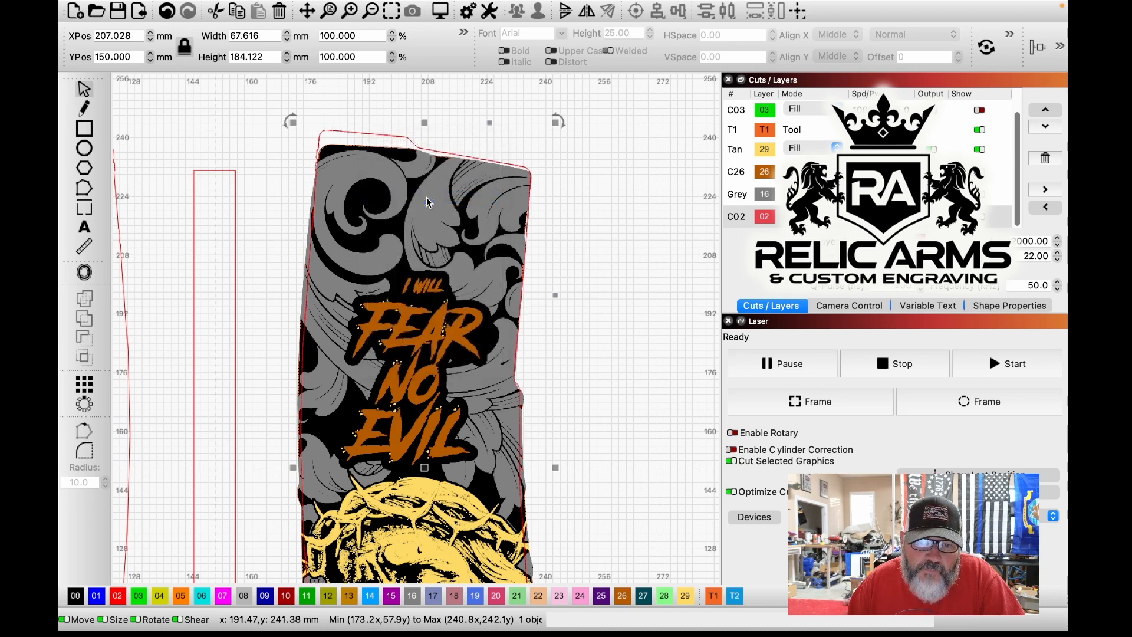
# Step: Assign the duplicated outline to tool layer T1 and hide the red C02 layer
pyautogui.click(715, 595)
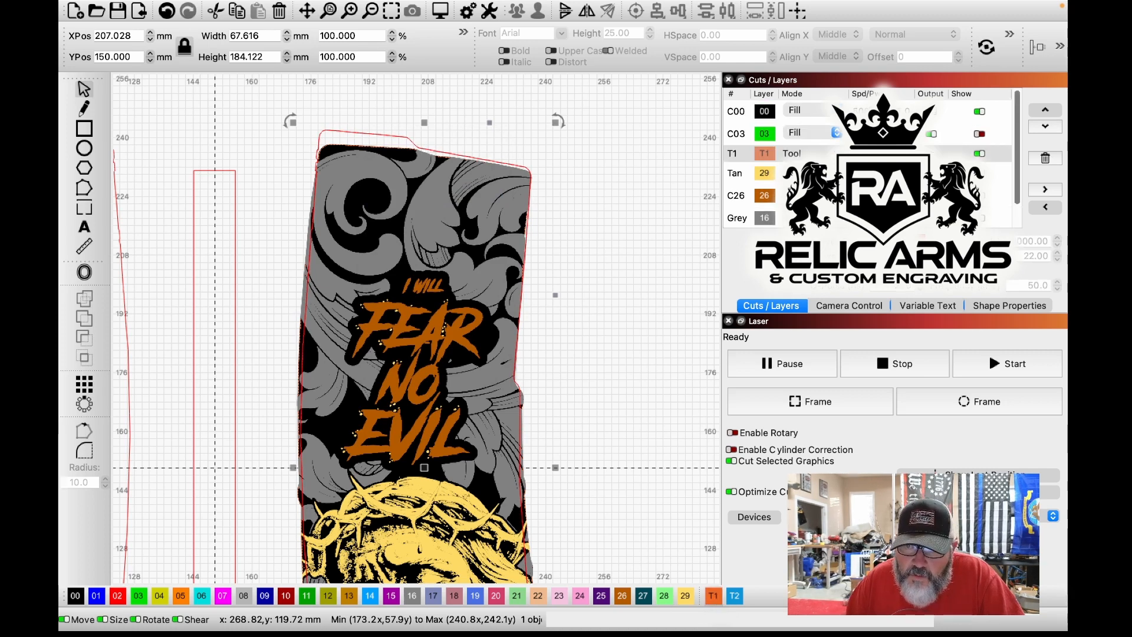
pyautogui.scroll(-2, 884, 159)
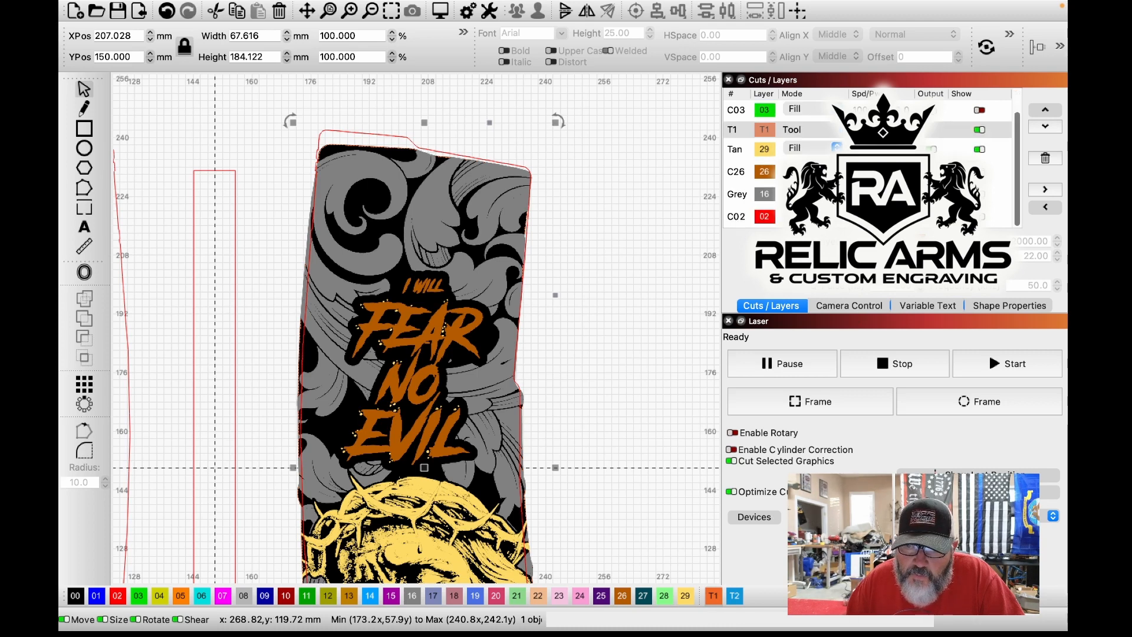
pyautogui.click(979, 216)
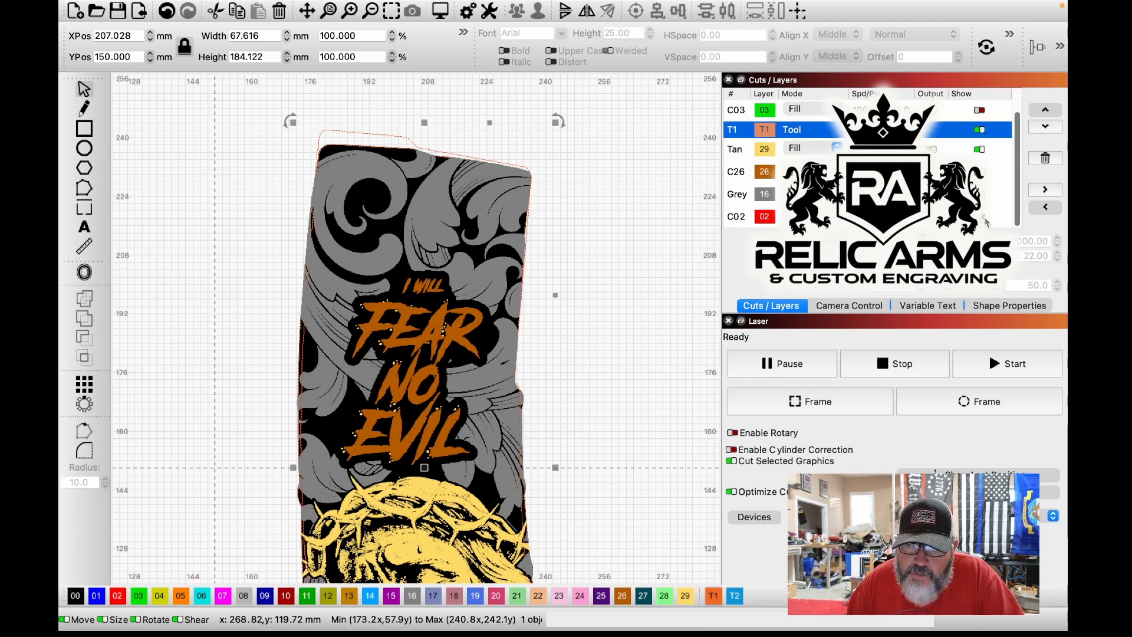
# Step: Move tool layer T1 to the end of the layer order, below C02
pyautogui.scroll(5, 438, 138)
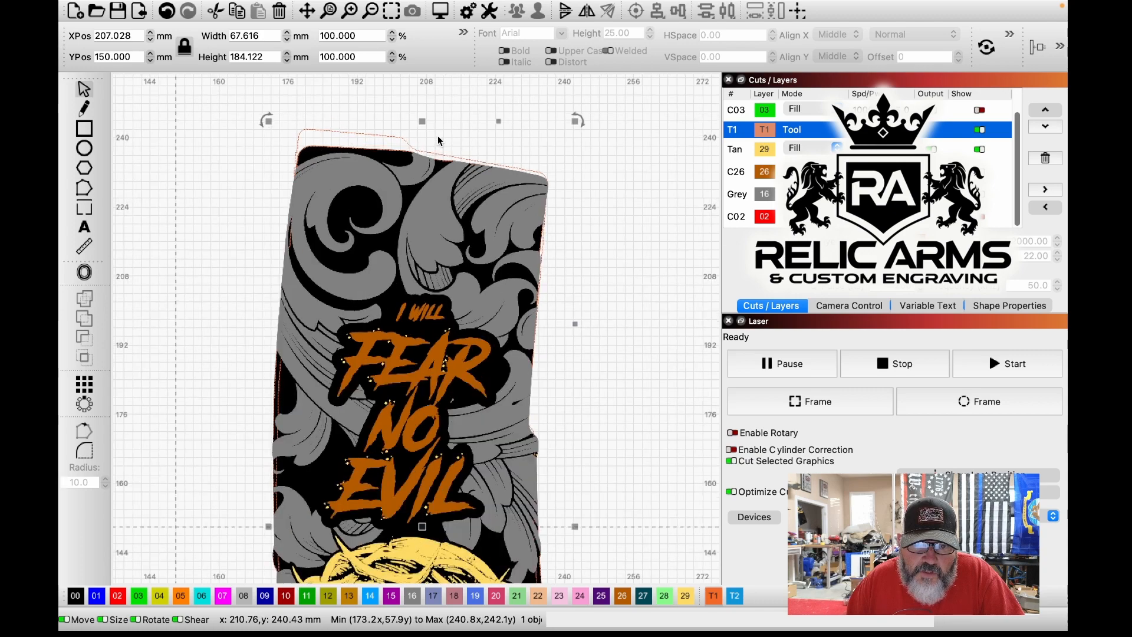
pyautogui.scroll(-4, 466, 171)
pyautogui.scroll(5, 247, 442)
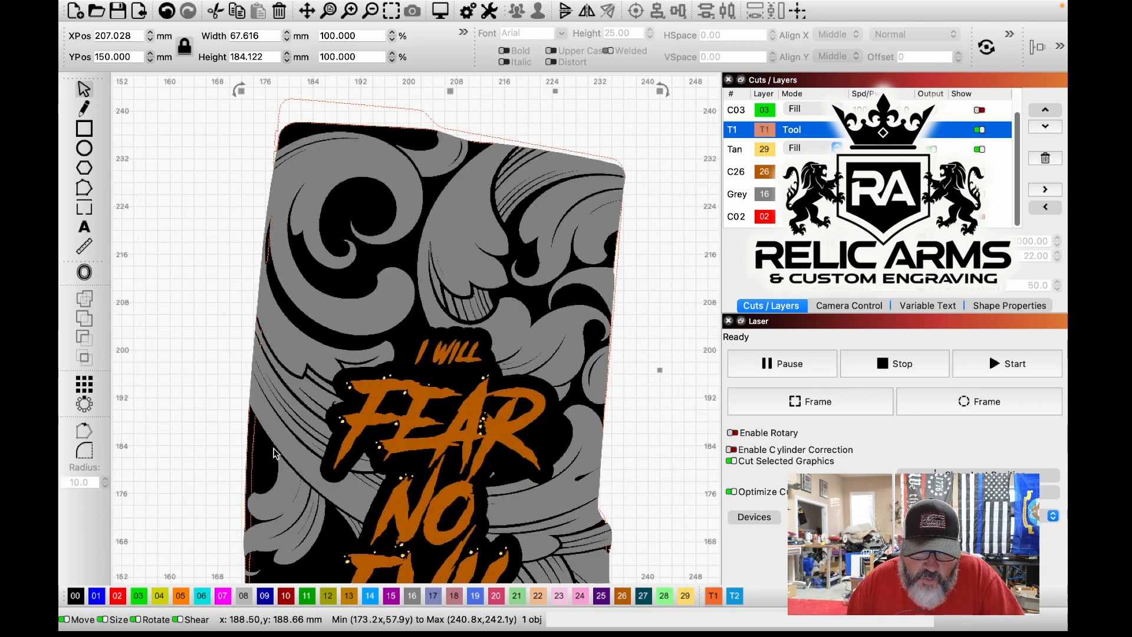
pyautogui.scroll(2, 242, 442)
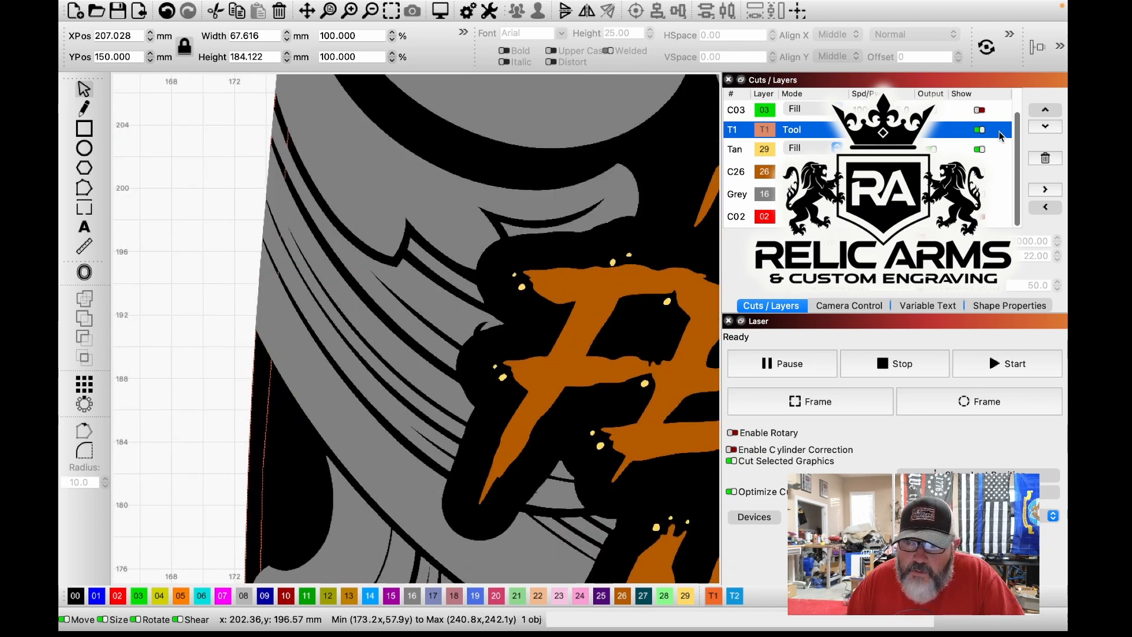
pyautogui.click(1045, 127)
pyautogui.click(1045, 127)
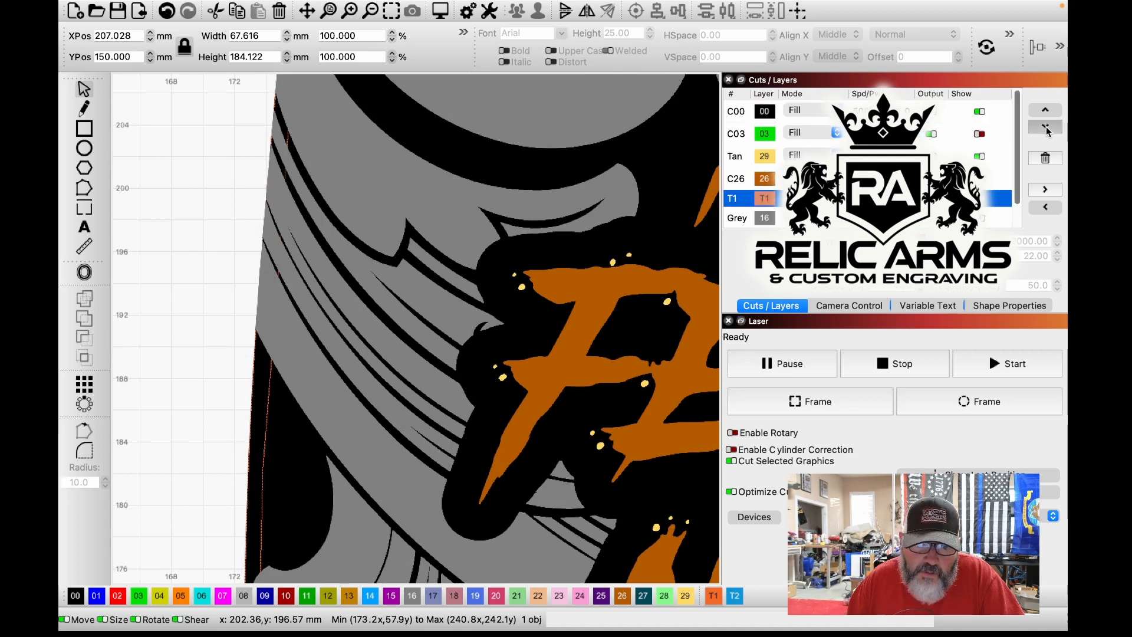
pyautogui.click(1046, 127)
pyautogui.click(1045, 128)
pyautogui.scroll(-2, 867, 159)
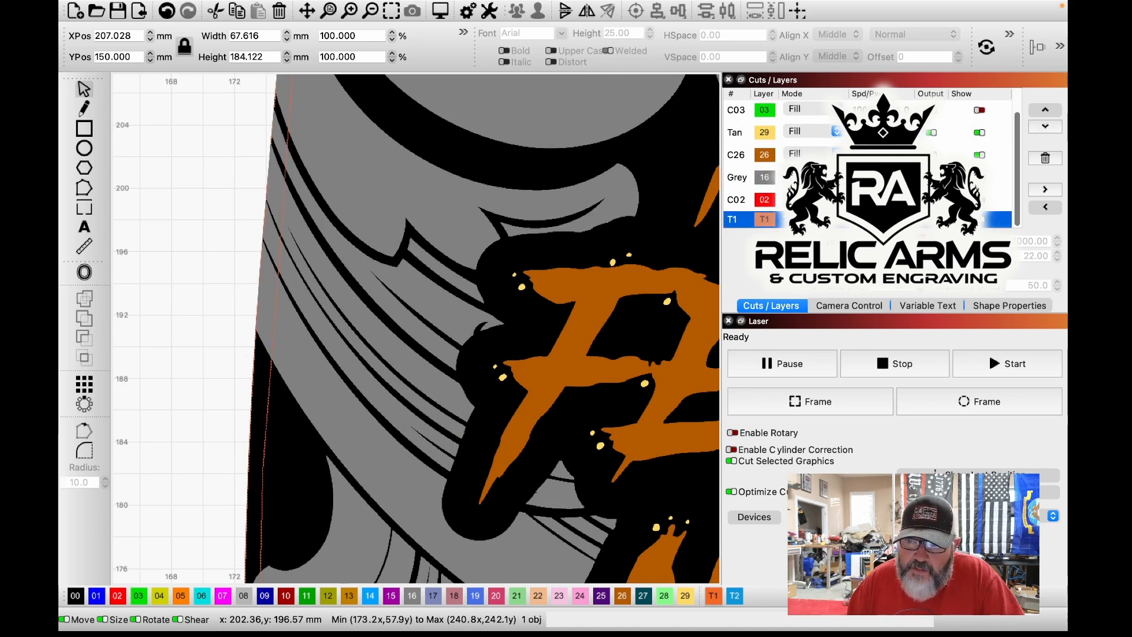
# Step: Move the artwork panel slightly upward to about X 208.2, Y 153.3 mm and check its edges against the T1 outline
pyautogui.scroll(-6, 539, 259)
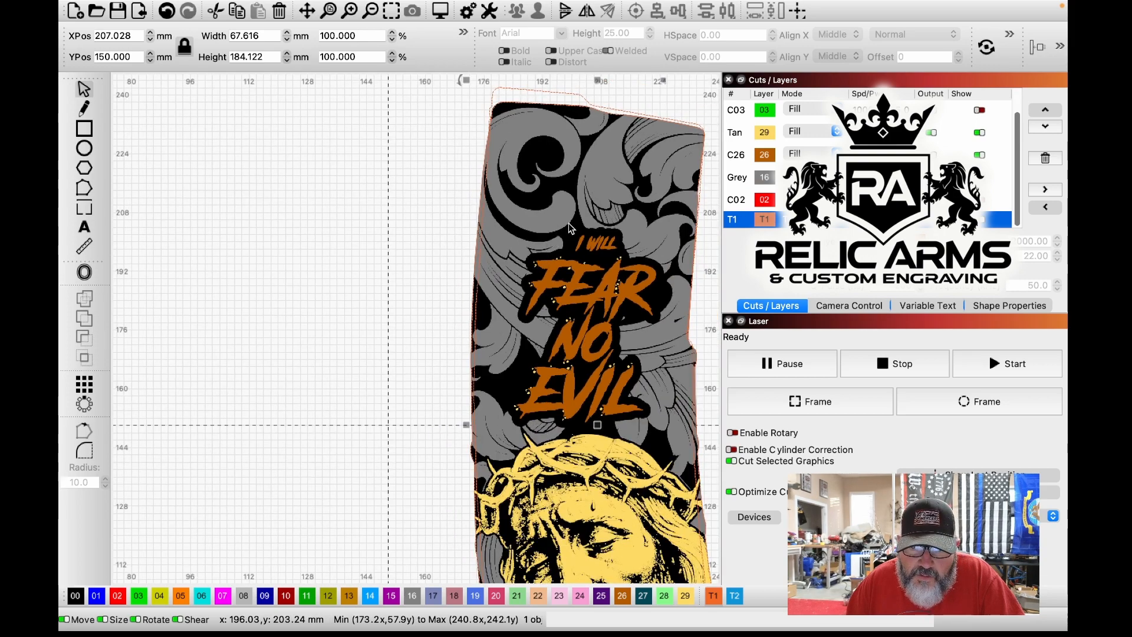
pyautogui.scroll(2, 482, 210)
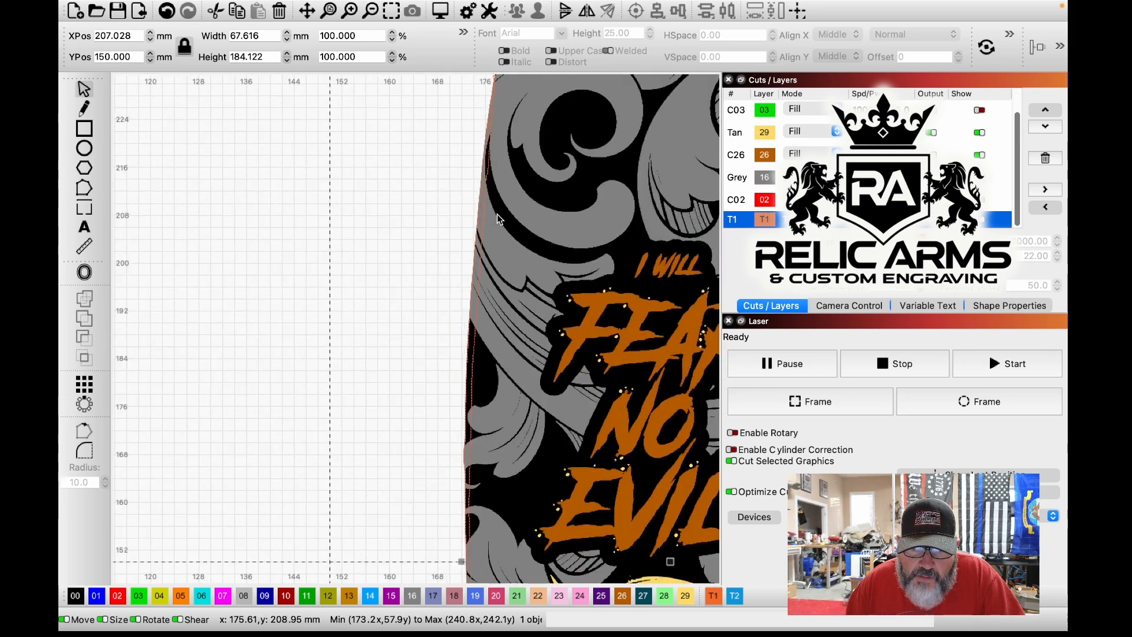
pyautogui.scroll(1, 482, 479)
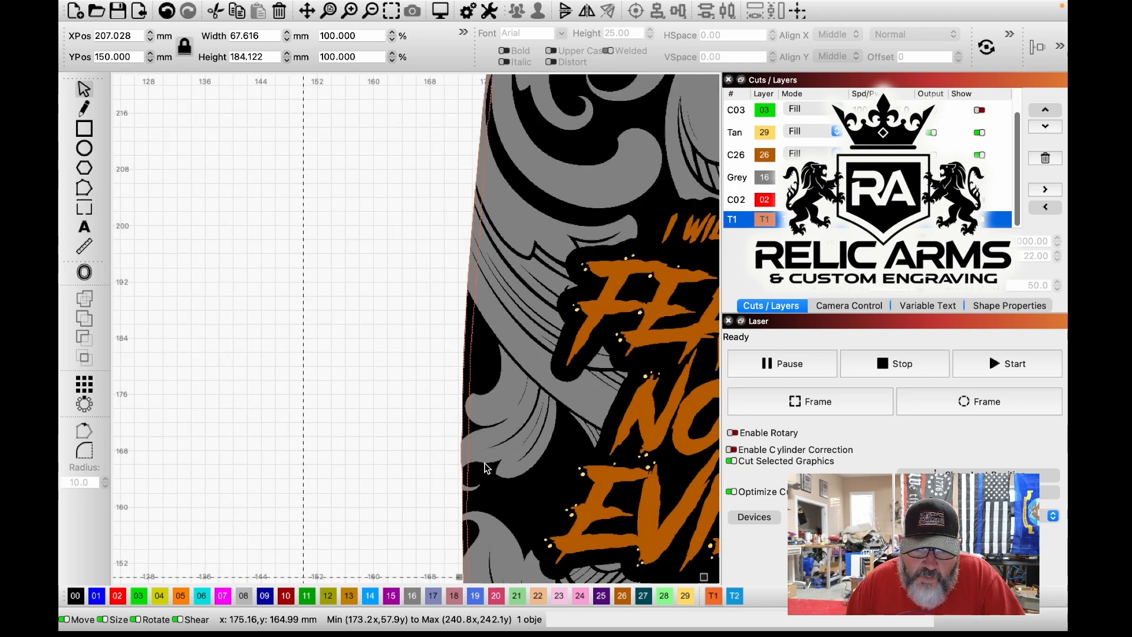
pyautogui.scroll(-2, 485, 467)
pyautogui.scroll(-2, 504, 446)
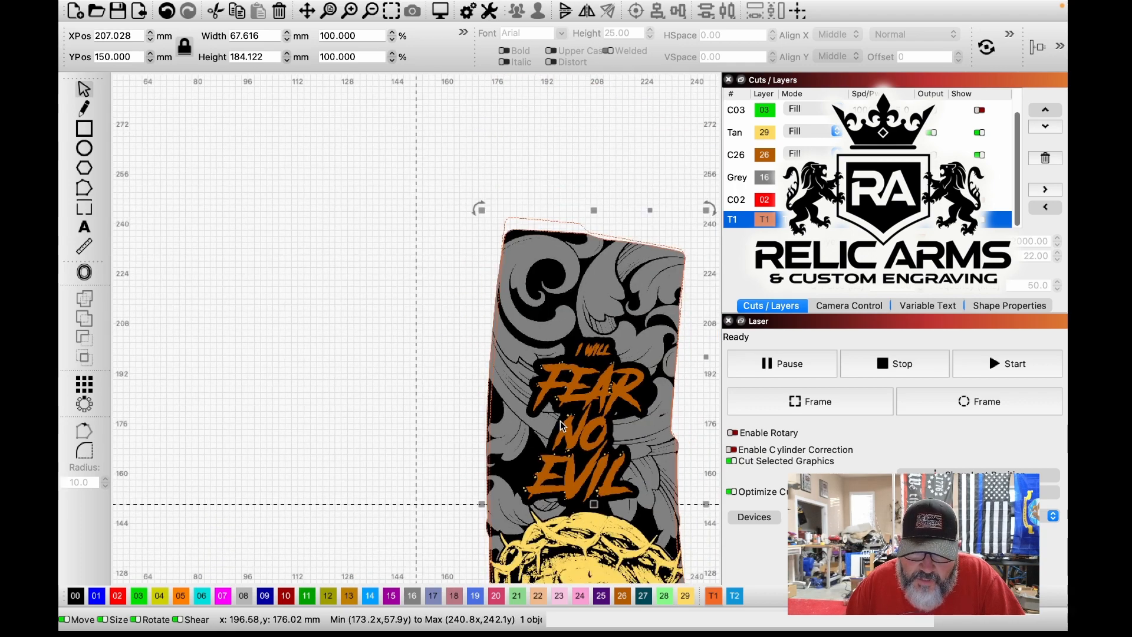
pyautogui.scroll(5, 661, 504)
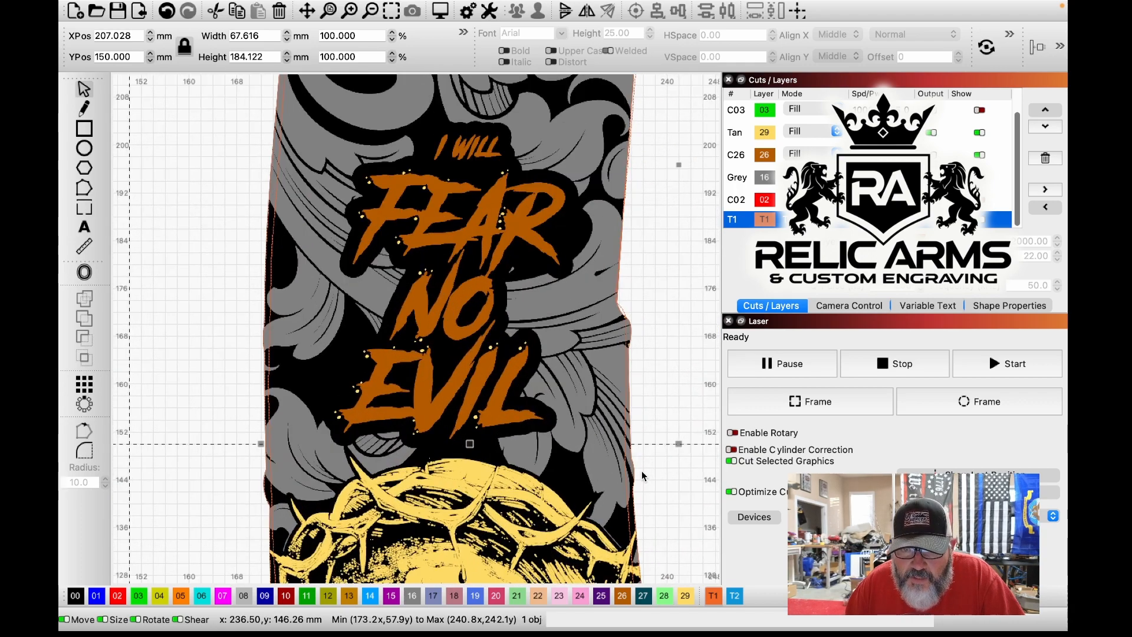
pyautogui.moveTo(561, 468); pyautogui.dragTo(535, 294)
pyautogui.press('space')
pyautogui.scroll(-5, 534, 294)
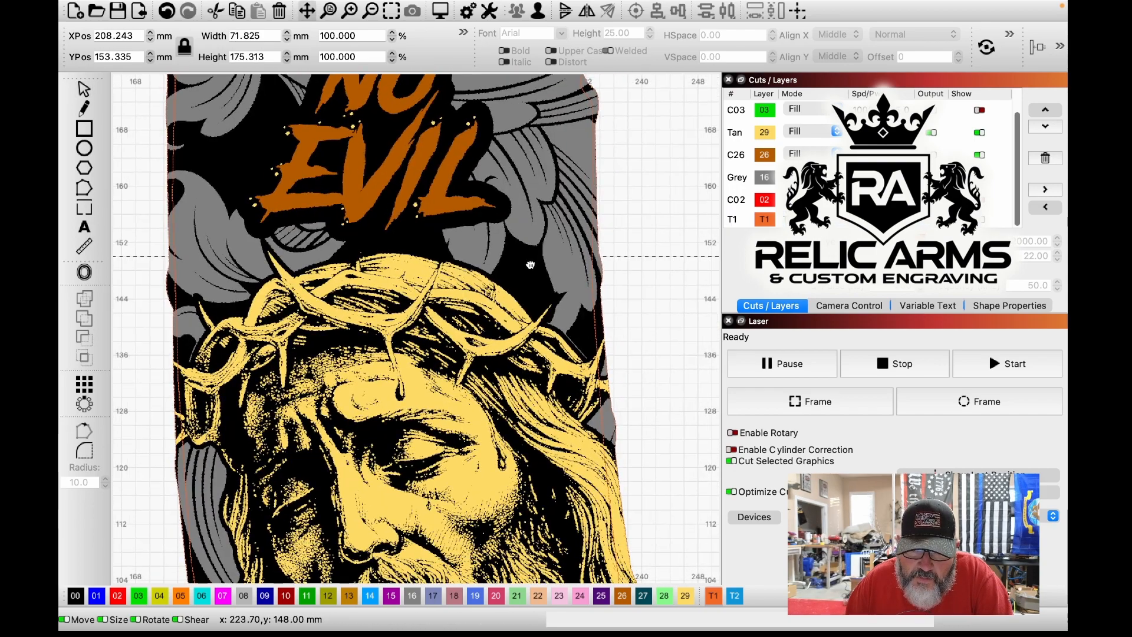
pyautogui.scroll(-5, 448, 474)
pyautogui.hscroll(-2, 448, 473)
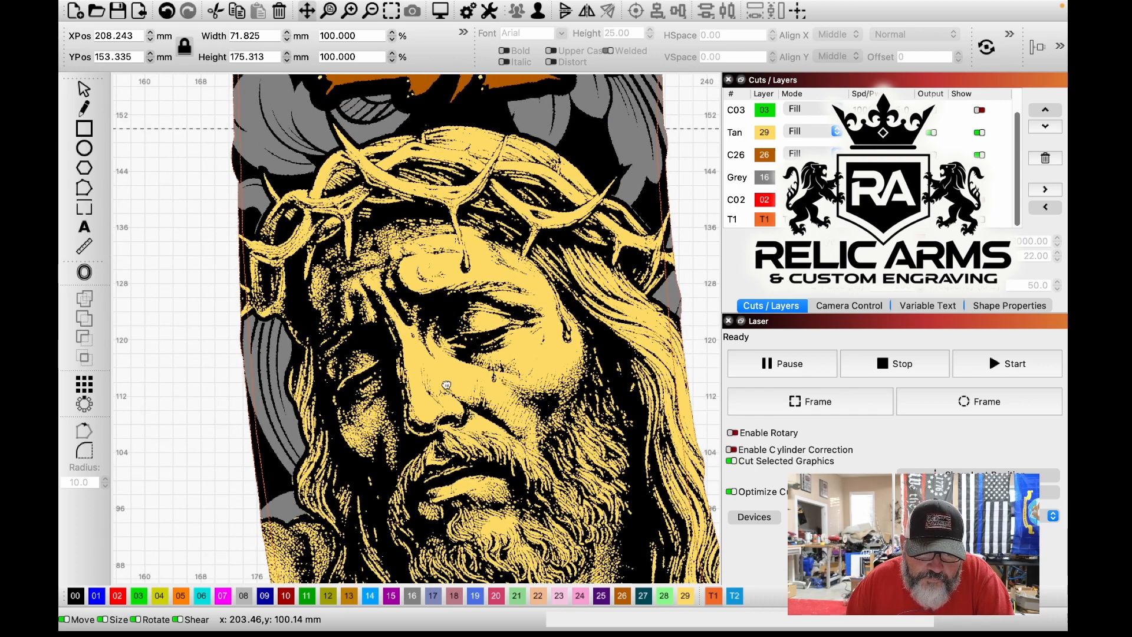
pyautogui.moveTo(451, 465); pyautogui.dragTo(424, 451)
pyautogui.scroll(-6, 423, 413)
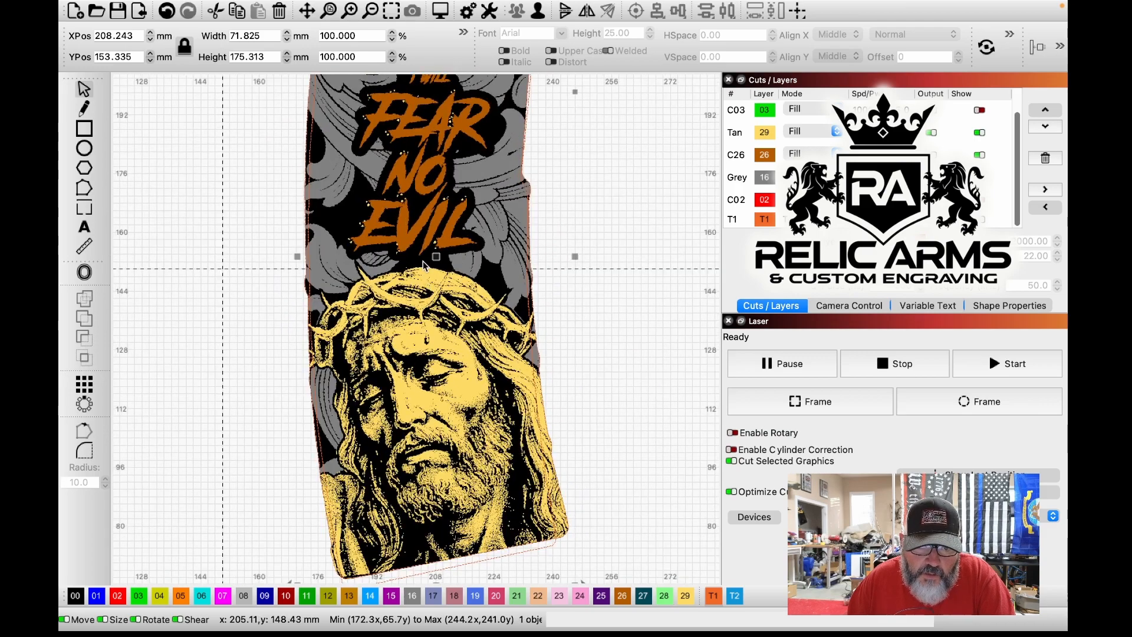
# Step: Start a 16-point deform on the artwork panel and shift its lower-left corner point to about X 173.4, Y 65.2 mm
pyautogui.click(606, 318)
pyautogui.click(406, 328)
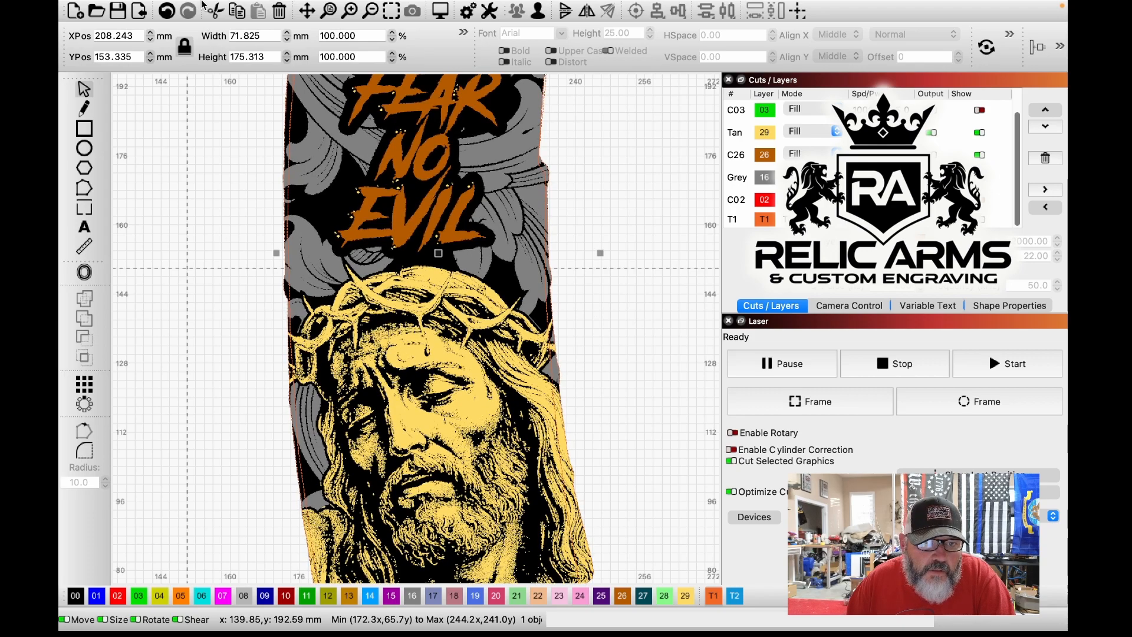
pyautogui.moveTo(194, 4)
pyautogui.click(228, 10)
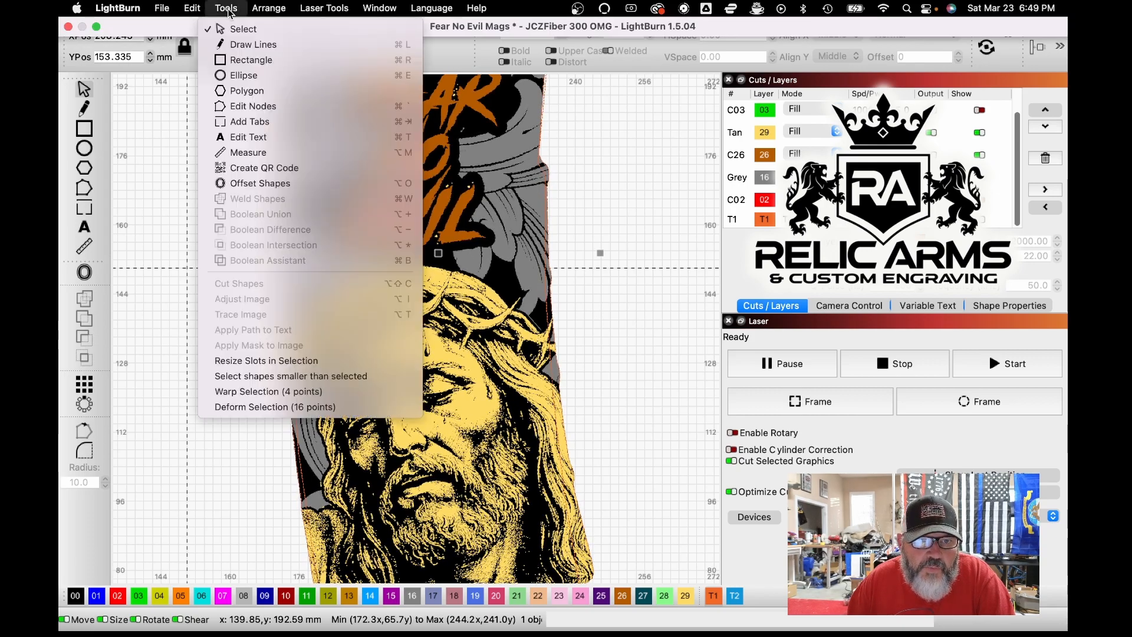
pyautogui.click(250, 408)
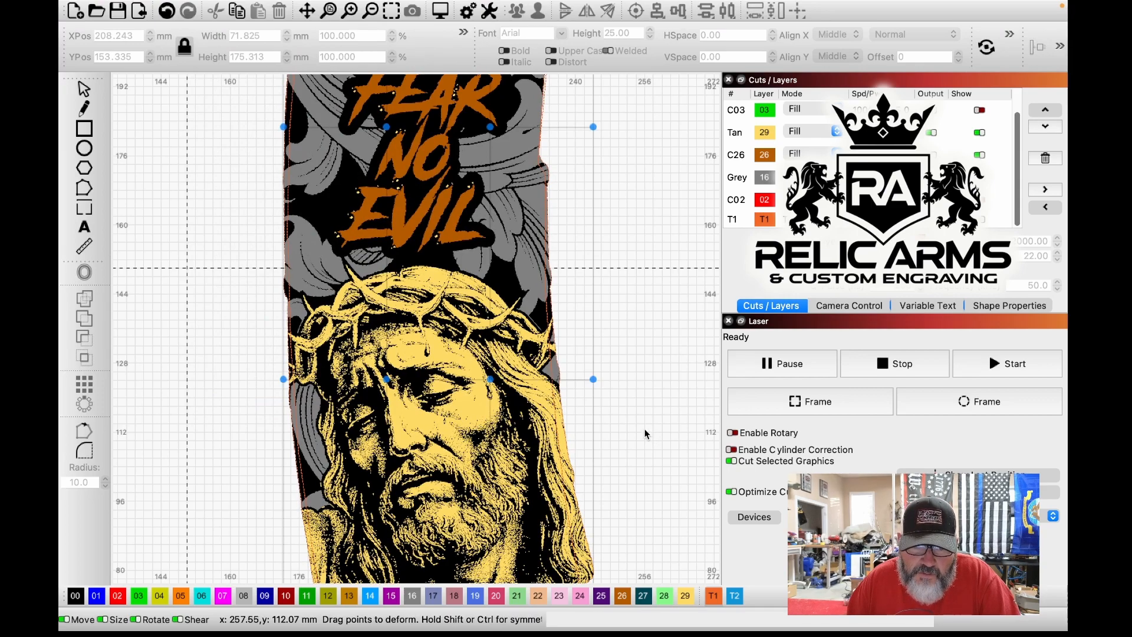
pyautogui.scroll(-3, 600, 448)
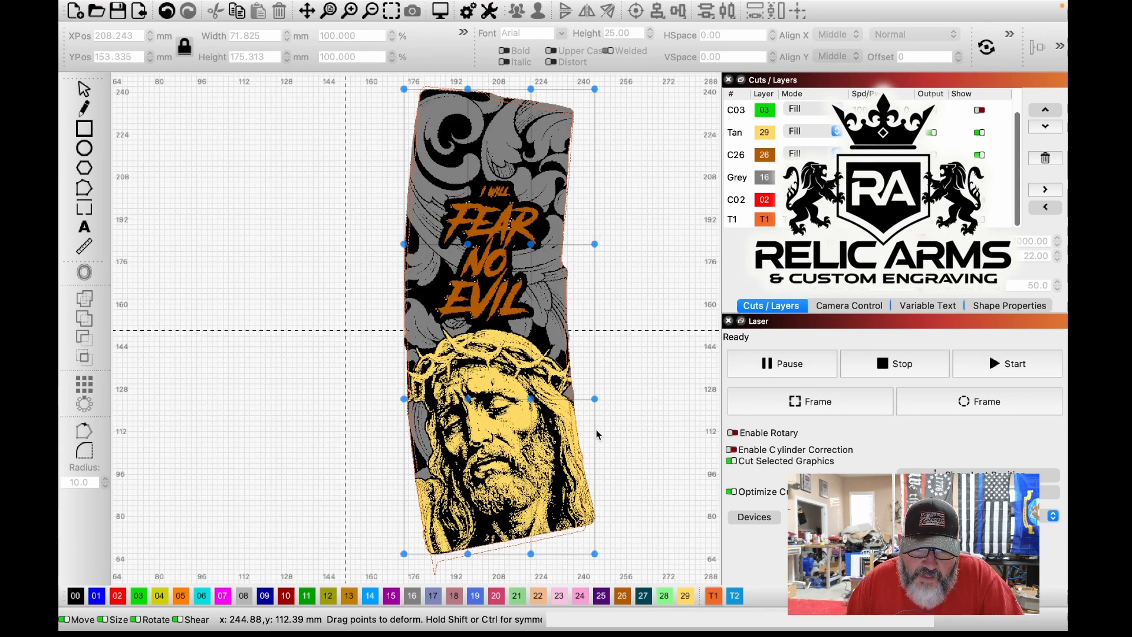
pyautogui.scroll(1, 609, 531)
pyautogui.scroll(1, 609, 526)
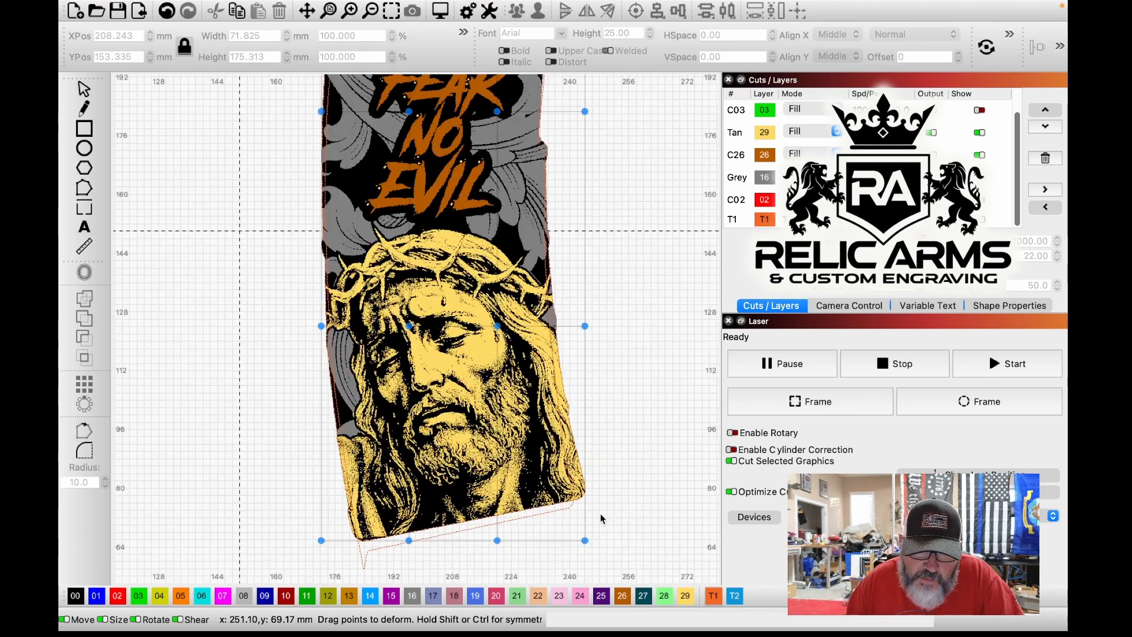
pyautogui.scroll(2, 384, 510)
pyautogui.scroll(1, 362, 509)
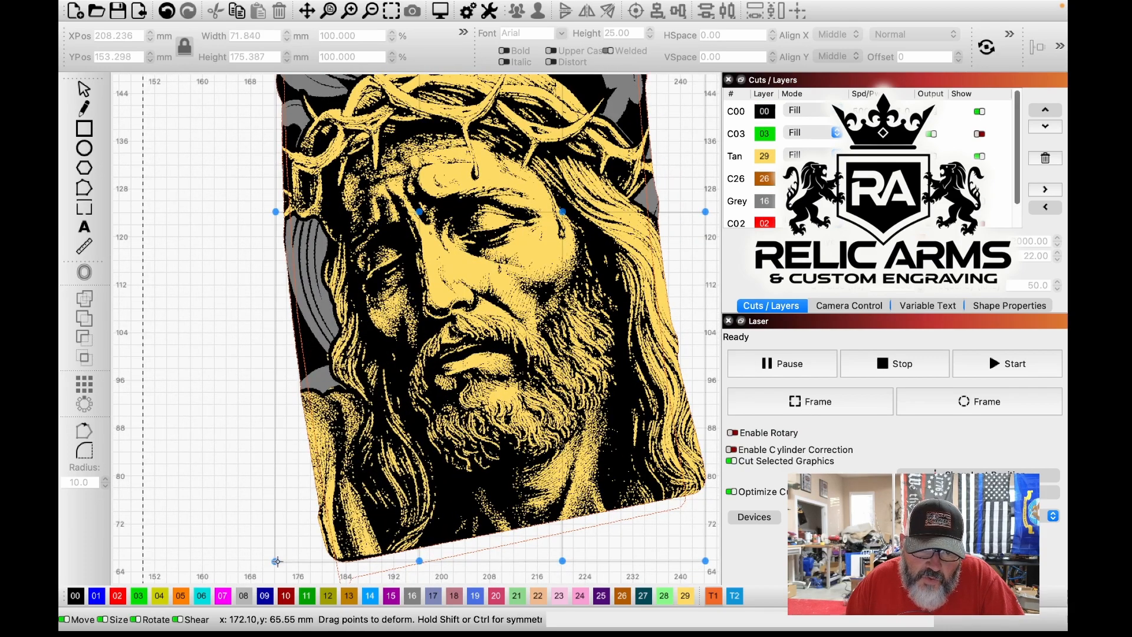
pyautogui.moveTo(275, 561)
pyautogui.mouseDown()
pyautogui.moveTo(295, 558)
pyautogui.moveTo(282, 563)
pyautogui.mouseUp()
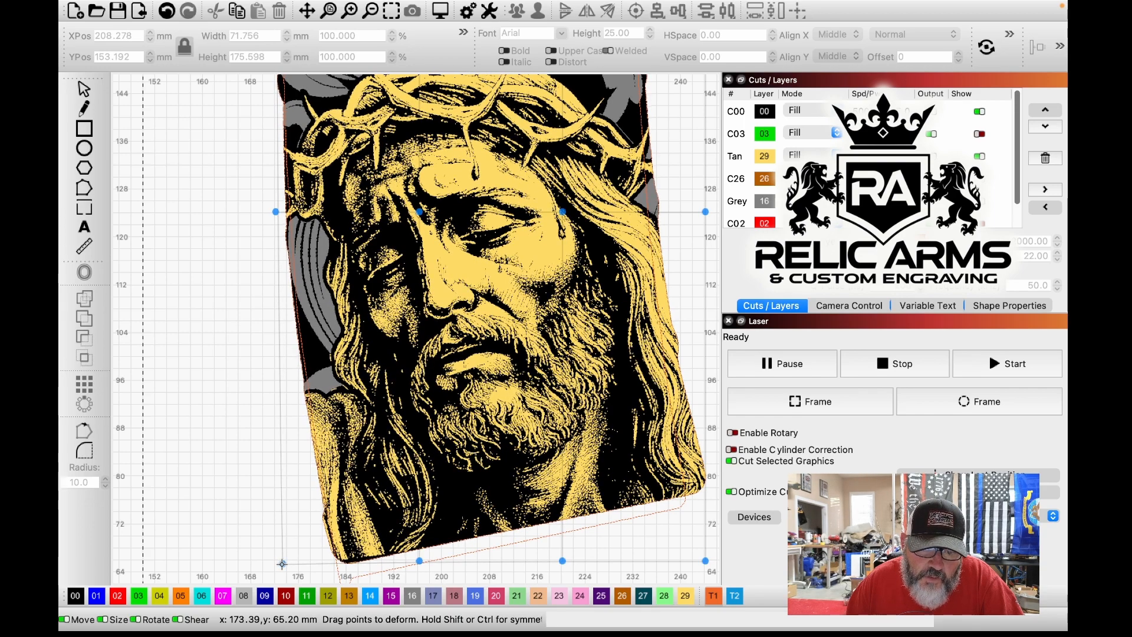
# Step: Pull the lower-left deform point down to meet the outline's bottom corner, stretching the panel to about 178.1 mm high
pyautogui.scroll(-2, 316, 473)
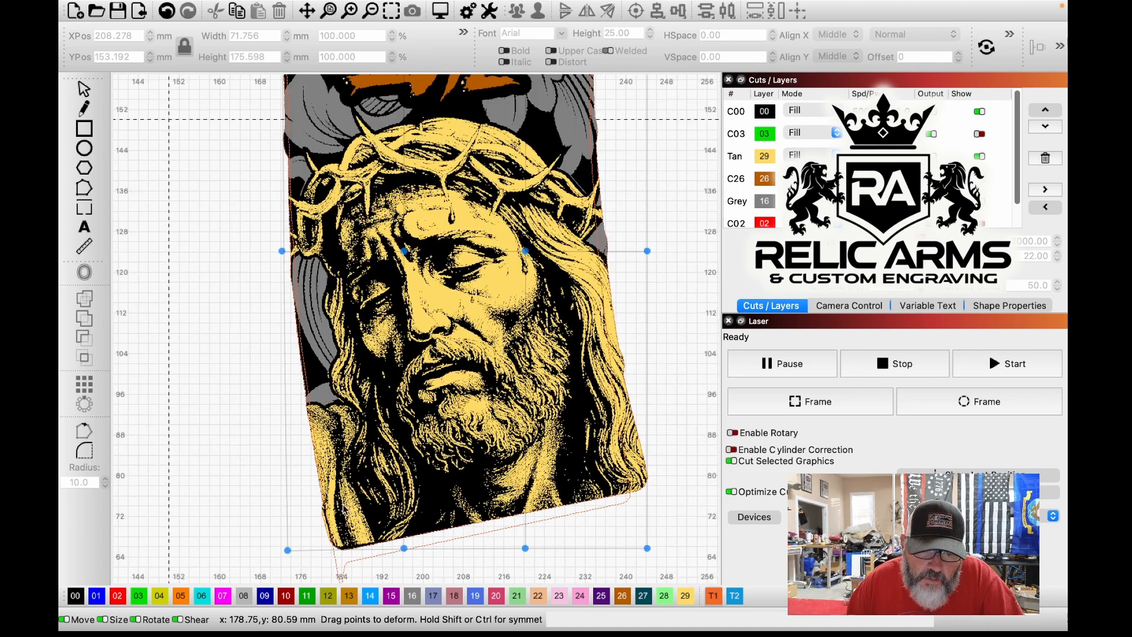
pyautogui.scroll(4, 354, 537)
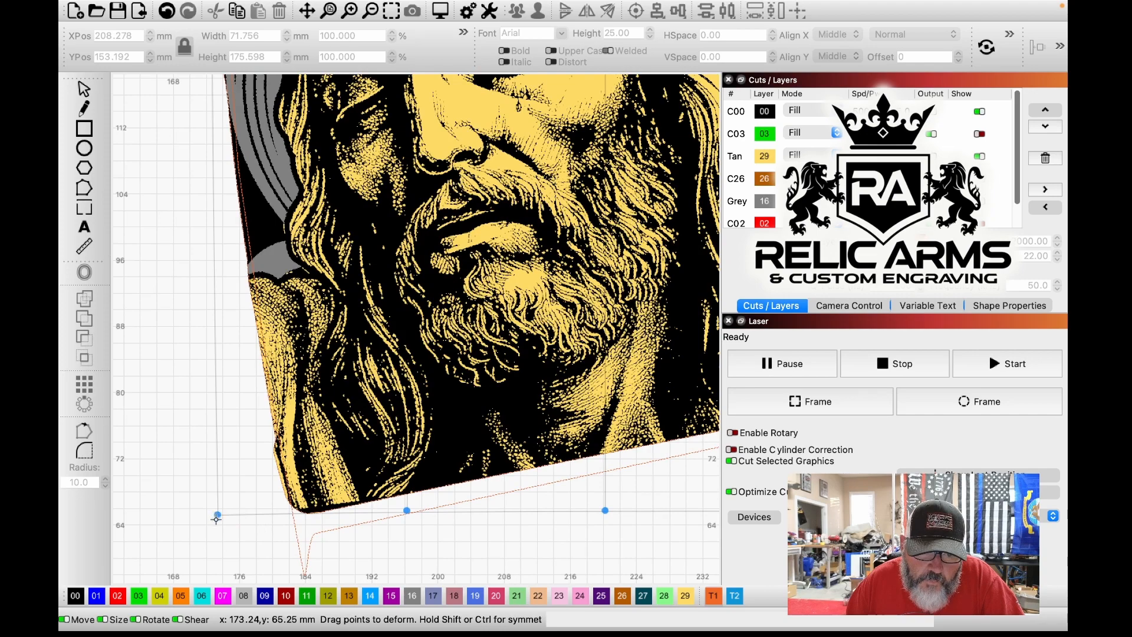
pyautogui.moveTo(217, 514); pyautogui.dragTo(220, 551)
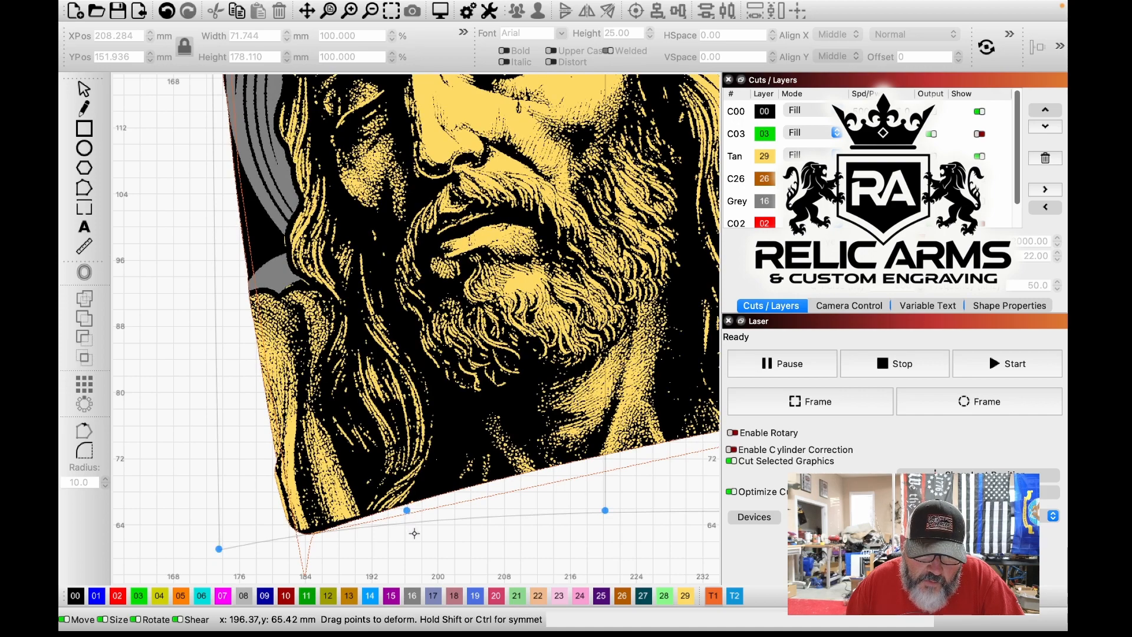
# Step: Shift the two inner bottom deform points to about X 196.1, Y 63.8 and X 221.9, Y 62.9 mm, and nudge the lower-left corner point inward
pyautogui.moveTo(415, 533); pyautogui.dragTo(413, 540)
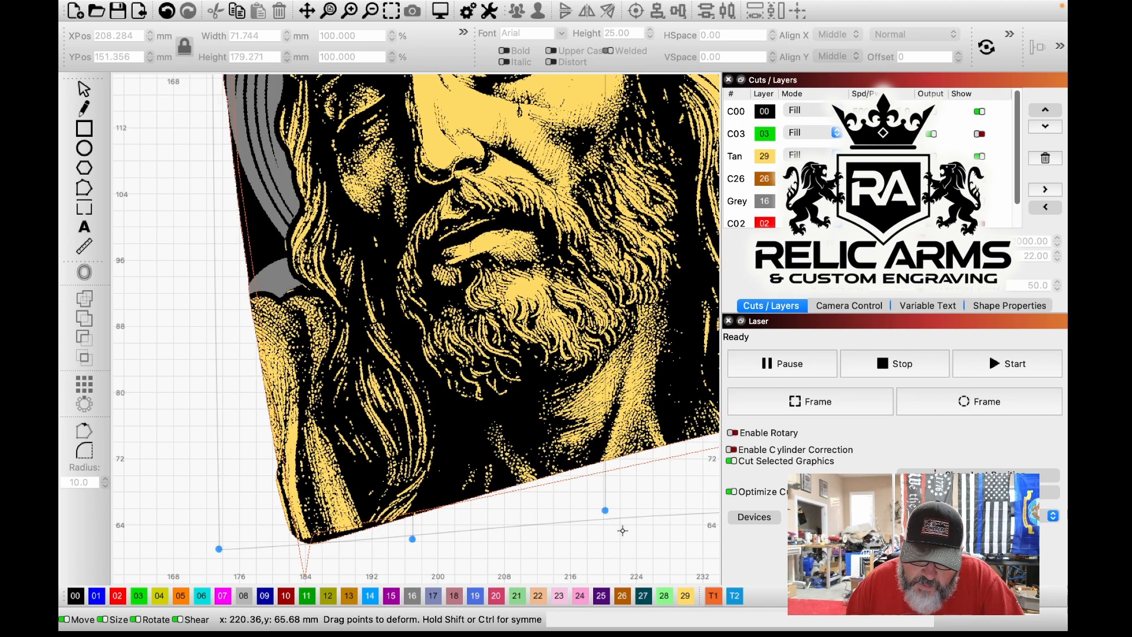
pyautogui.moveTo(622, 530); pyautogui.dragTo(619, 533)
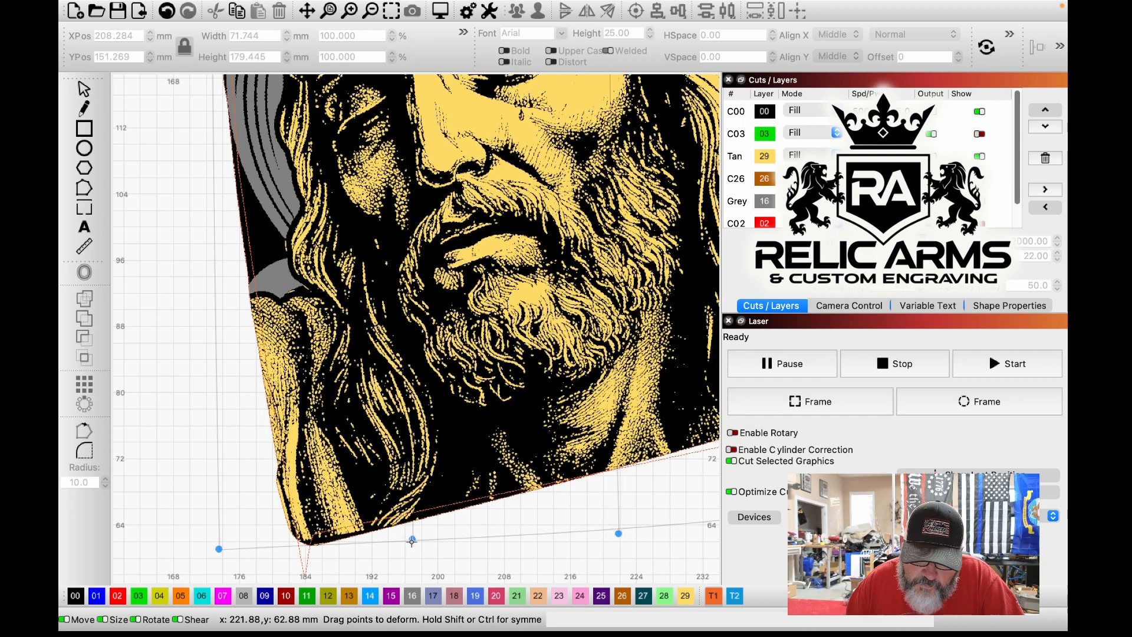
pyautogui.moveTo(412, 538); pyautogui.dragTo(406, 526)
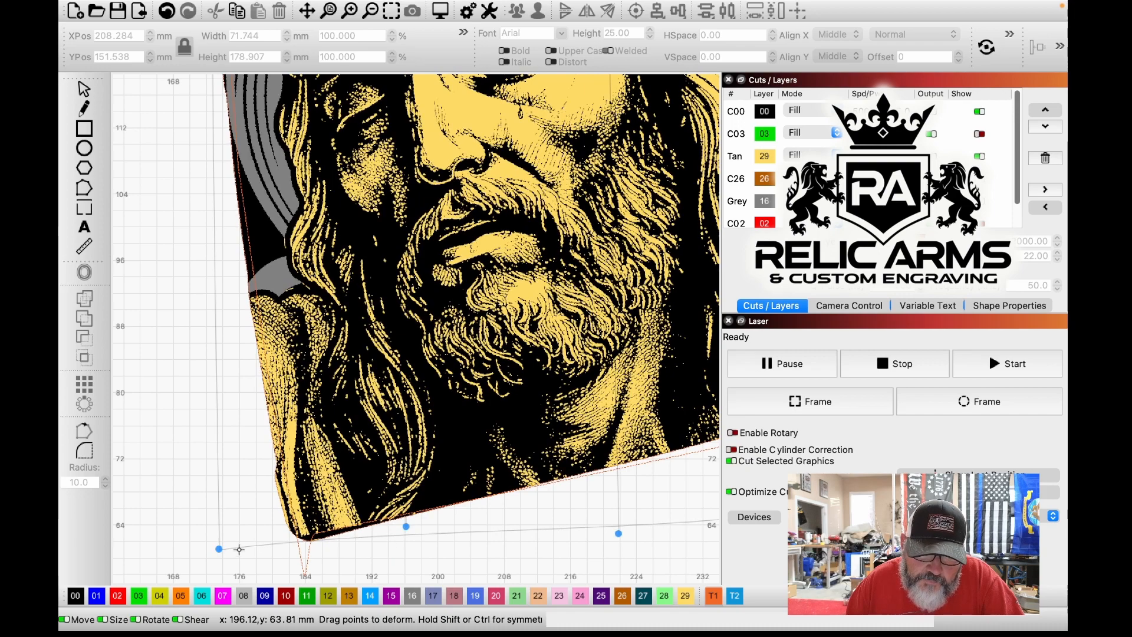
pyautogui.moveTo(219, 549); pyautogui.dragTo(223, 545)
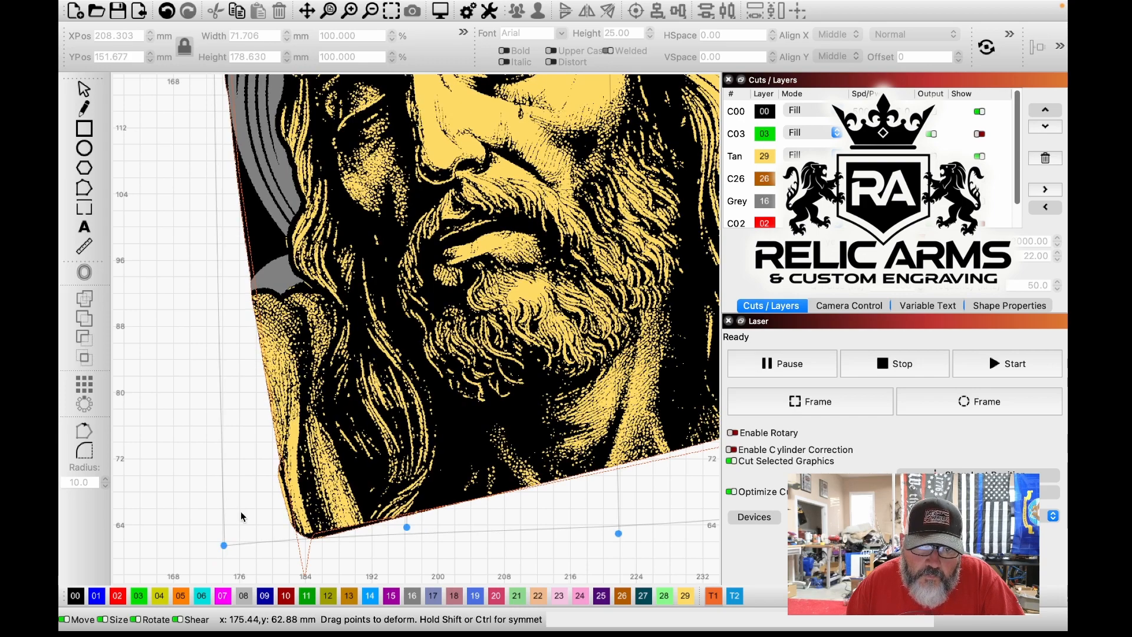
# Step: Pull the lower-right corner deform point inward to about X 240.3, Y 62.9 mm so the panel's bottom edge follows the T1 outline
pyautogui.scroll(-4, 240, 511)
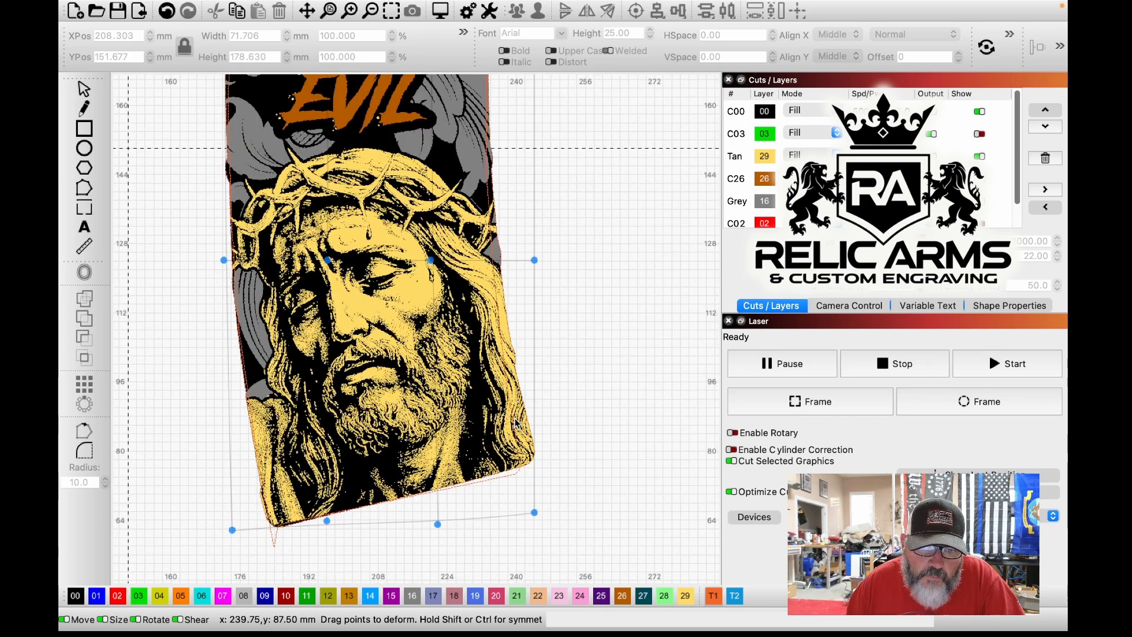
pyautogui.scroll(1, 537, 511)
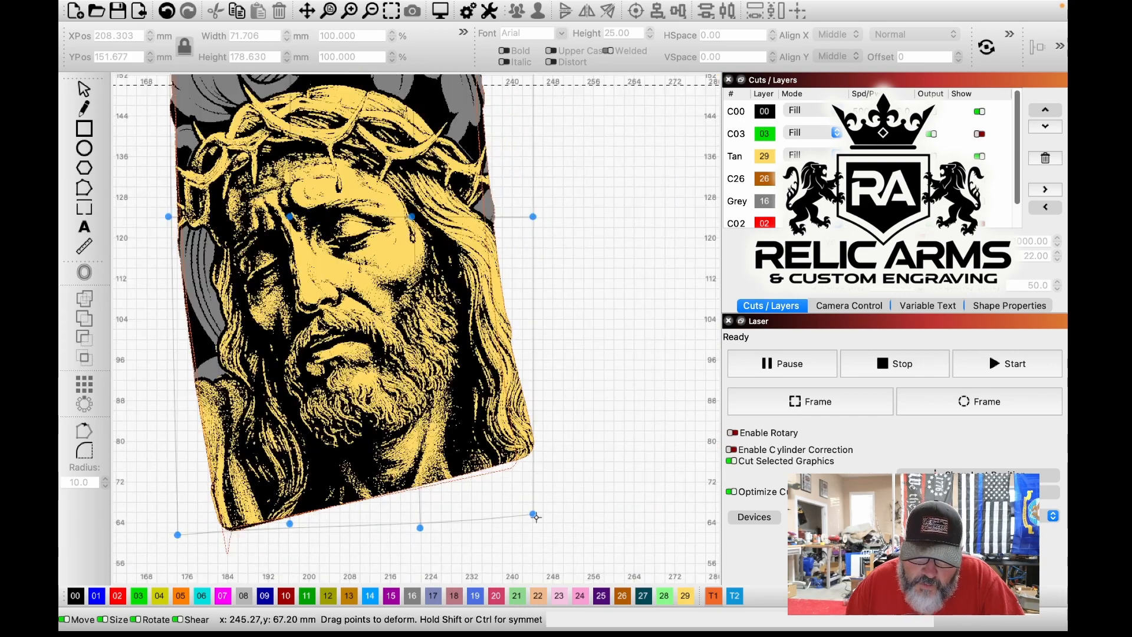
pyautogui.scroll(3, 530, 515)
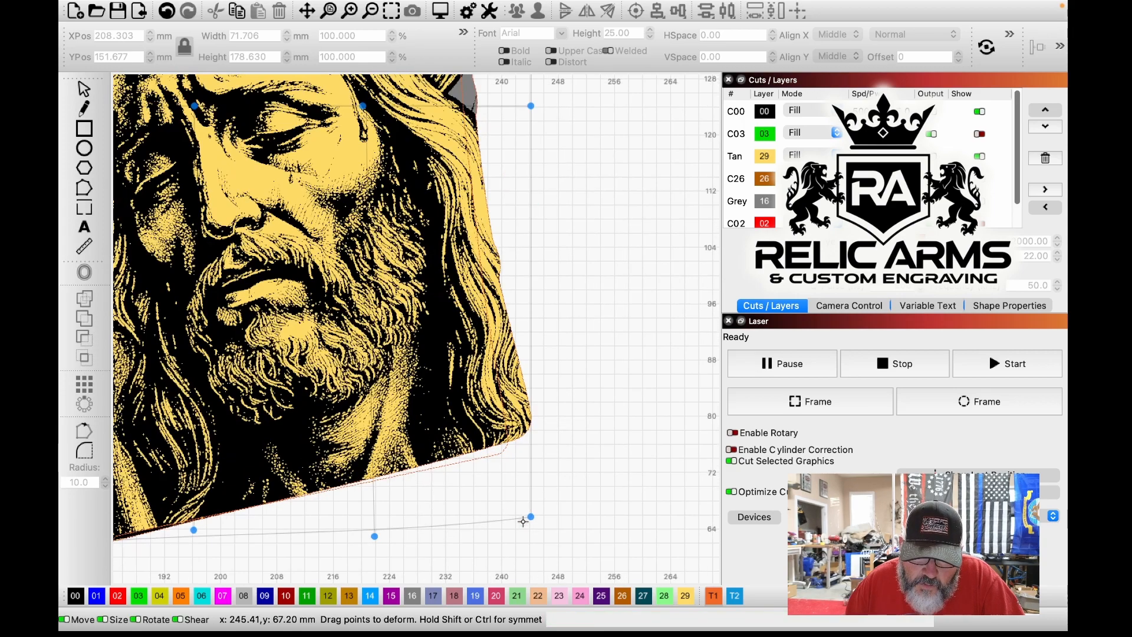
pyautogui.moveTo(529, 518); pyautogui.dragTo(503, 536)
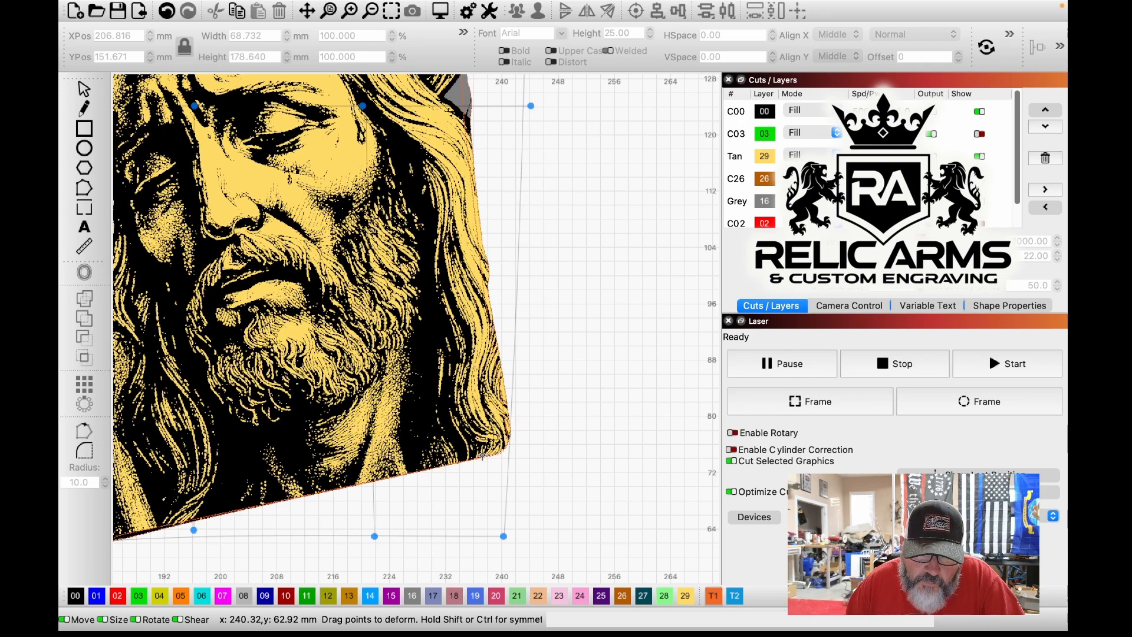
pyautogui.hotkey('ctrl', 'z')
# Step: Check the rounded lower-right corner against the outline and fine-tune its deform point to about X 240.6, Y 62.5 mm
pyautogui.scroll(6, 512, 454)
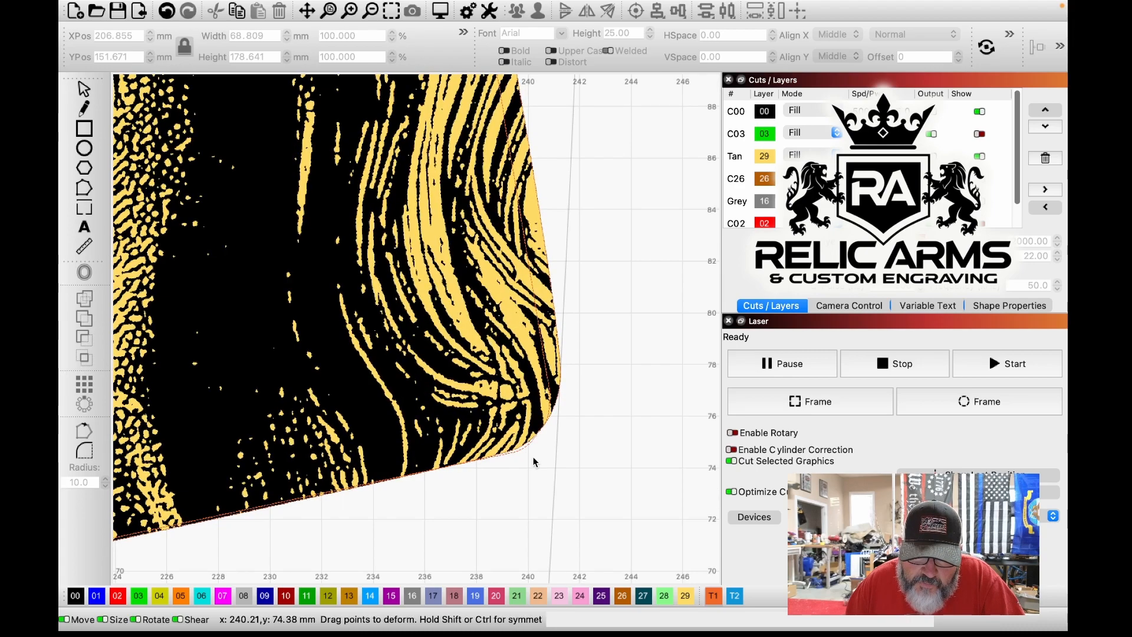
pyautogui.scroll(-5, 534, 462)
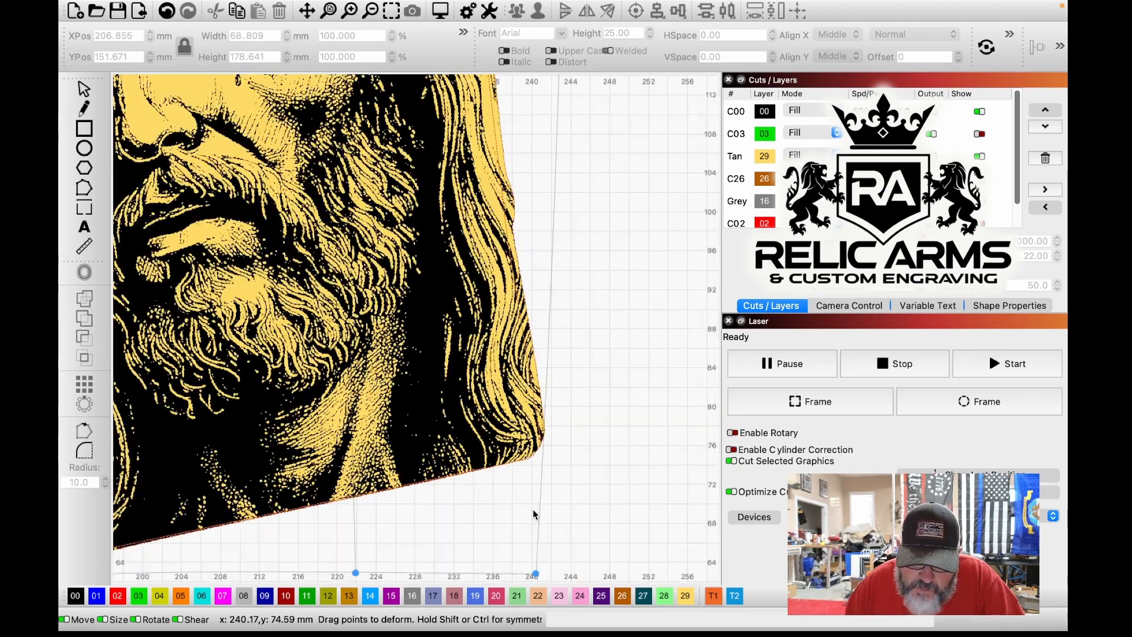
pyautogui.scroll(-4, 543, 535)
pyautogui.scroll(3, 538, 551)
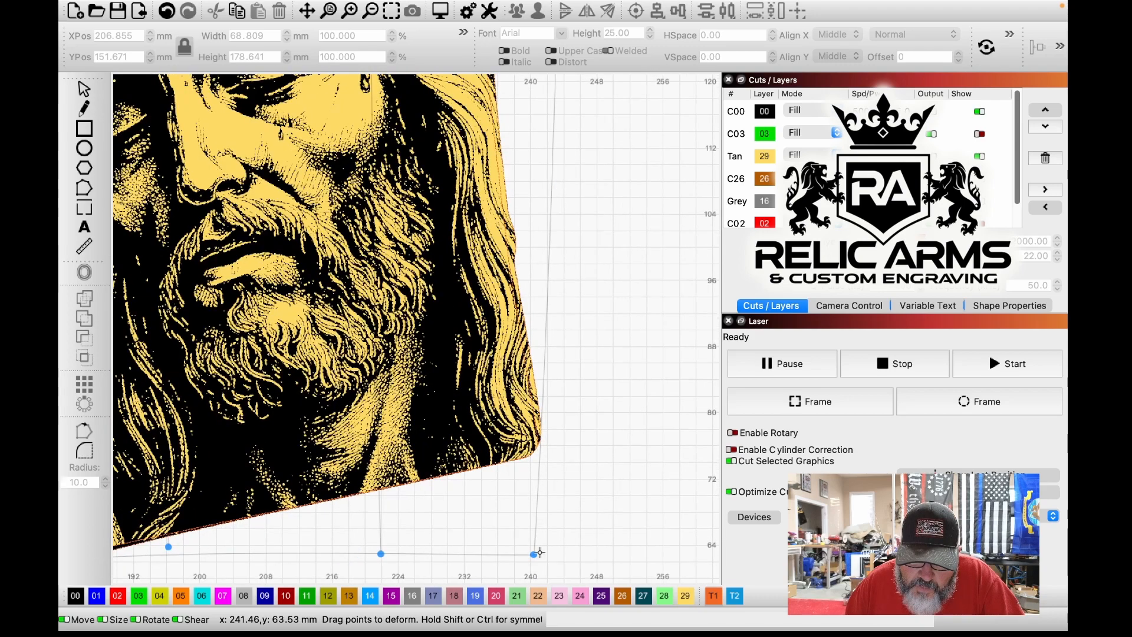
pyautogui.scroll(3, 539, 552)
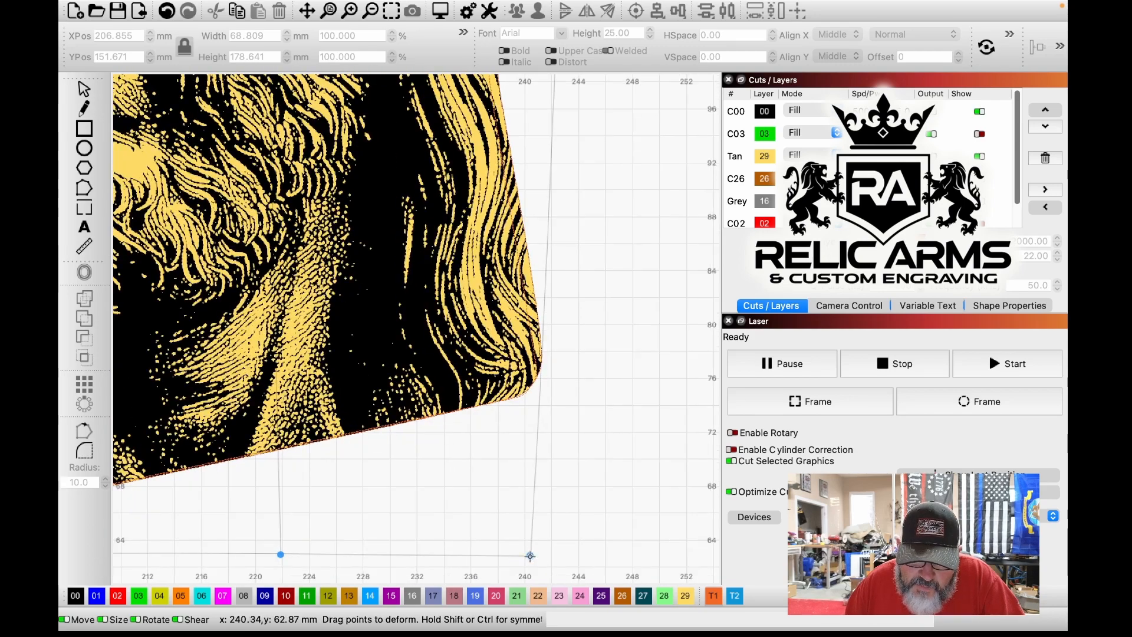
pyautogui.moveTo(530, 555); pyautogui.dragTo(532, 559)
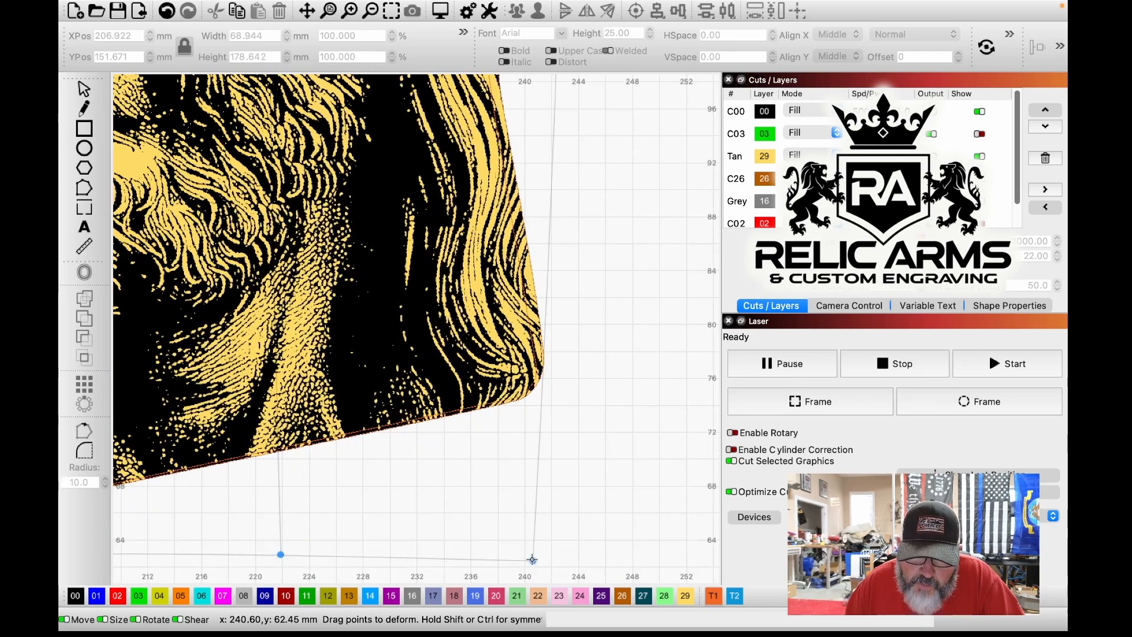
pyautogui.scroll(-6, 559, 495)
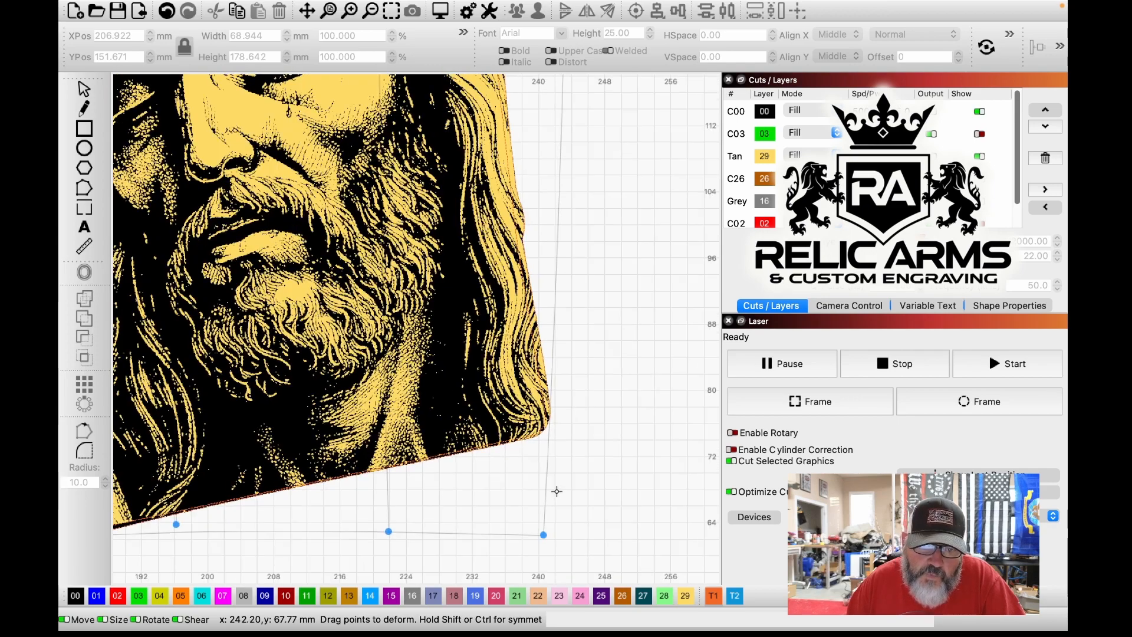
# Step: Nudge the lower of the two middle deform points on the panel's right edge inward to about X 243.2, Y 123.9 mm
pyautogui.scroll(-1, 483, 435)
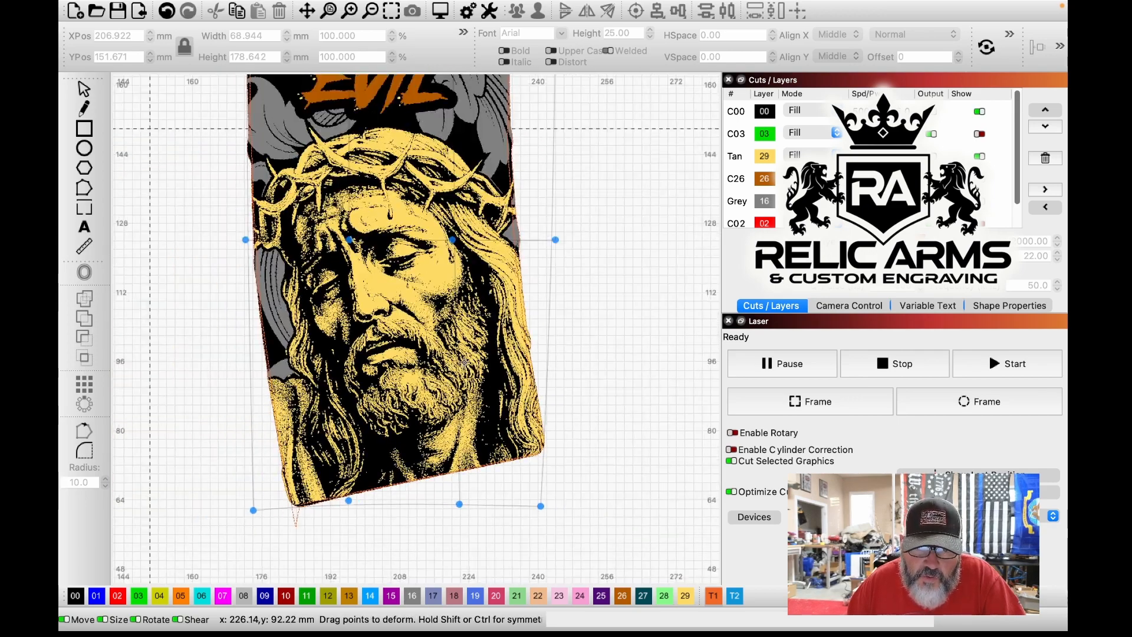
pyautogui.scroll(-3, 464, 361)
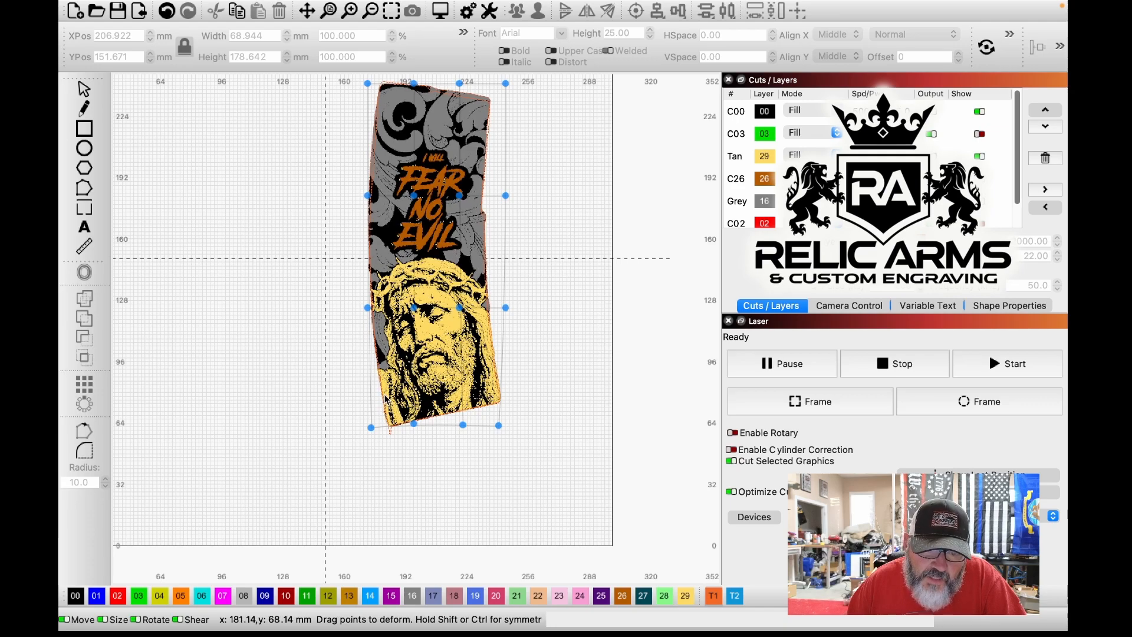
pyautogui.scroll(8, 491, 193)
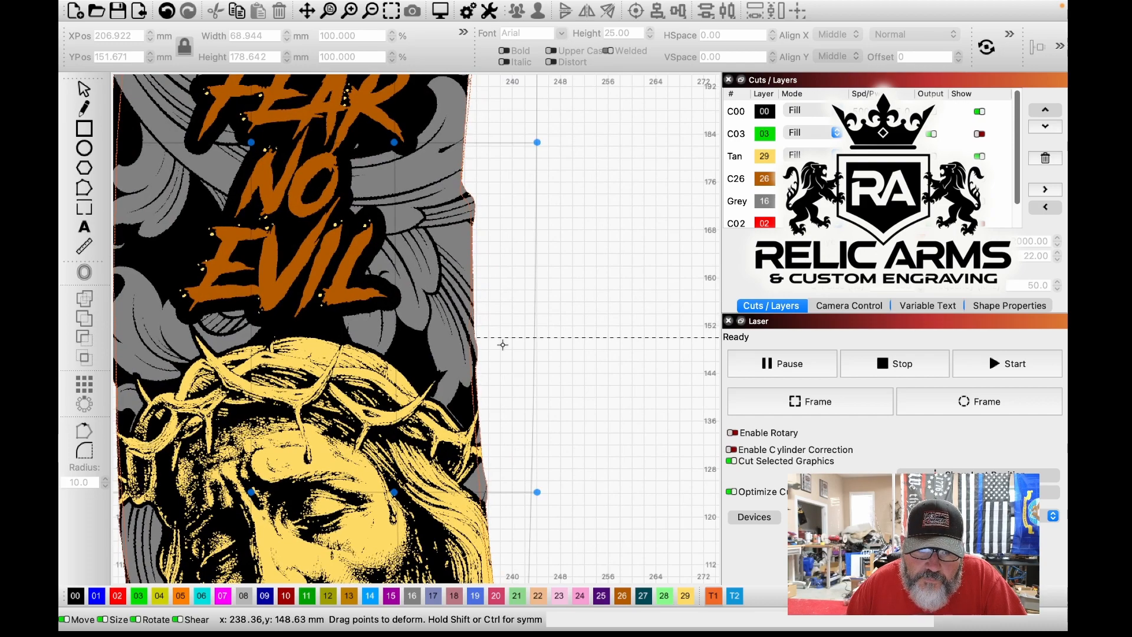
pyautogui.scroll(-1, 503, 344)
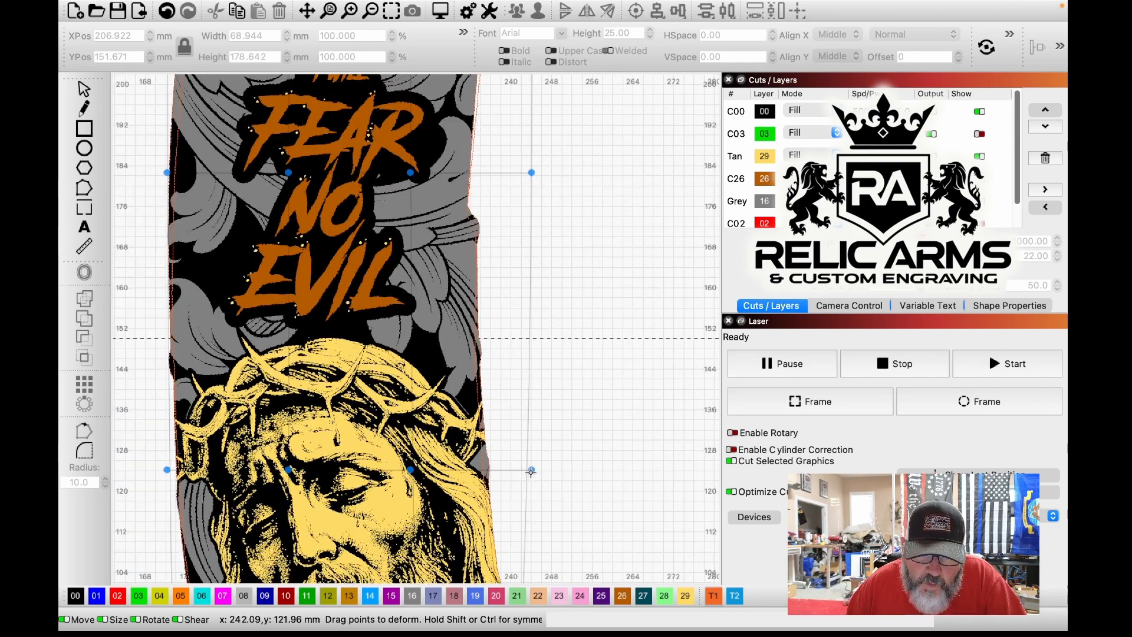
pyautogui.moveTo(528, 471); pyautogui.dragTo(528, 471)
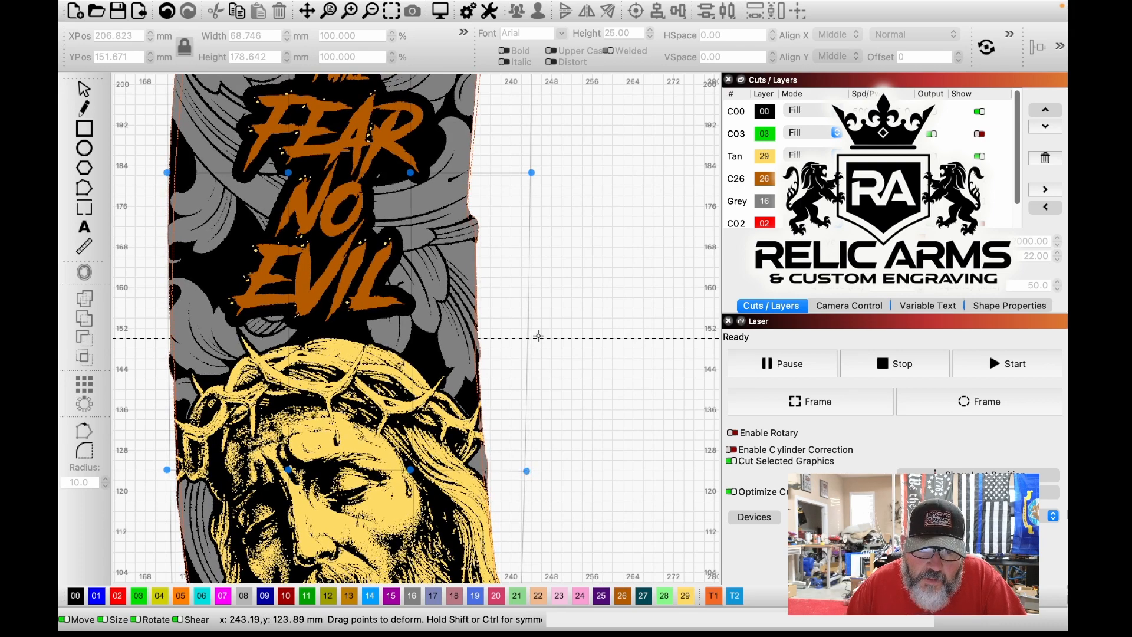
# Step: Pull the right-edge deform point beside the FEAR NO EVIL lettering outward to about X 246.5, Y 181.9 mm to meet the outline
pyautogui.scroll(-2, 529, 304)
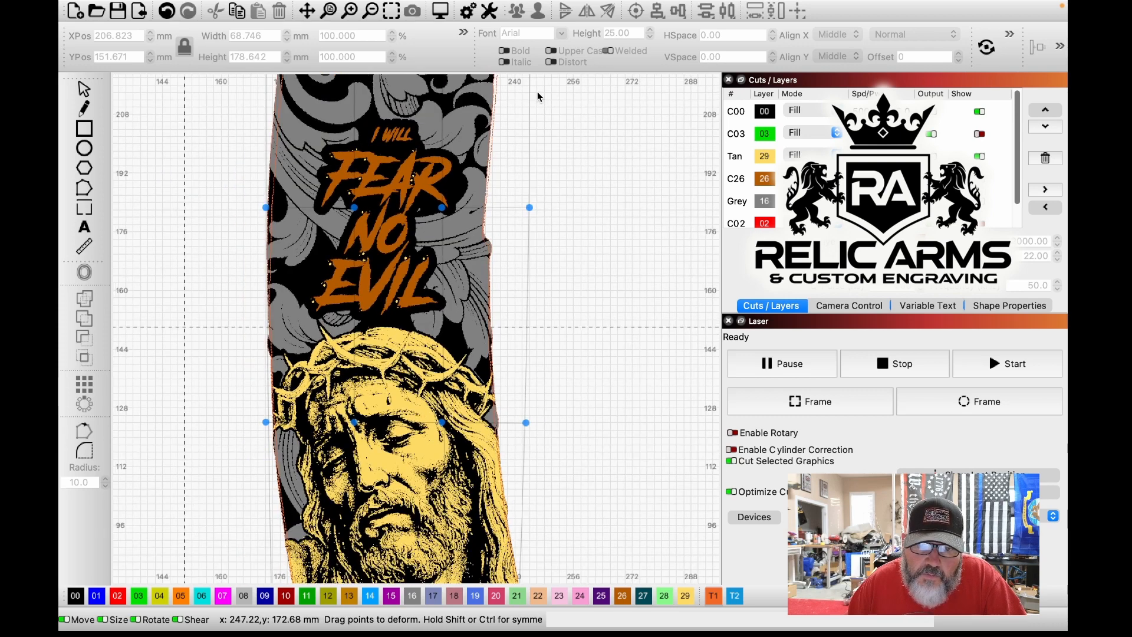
pyautogui.scroll(1, 536, 95)
pyautogui.scroll(2, 535, 95)
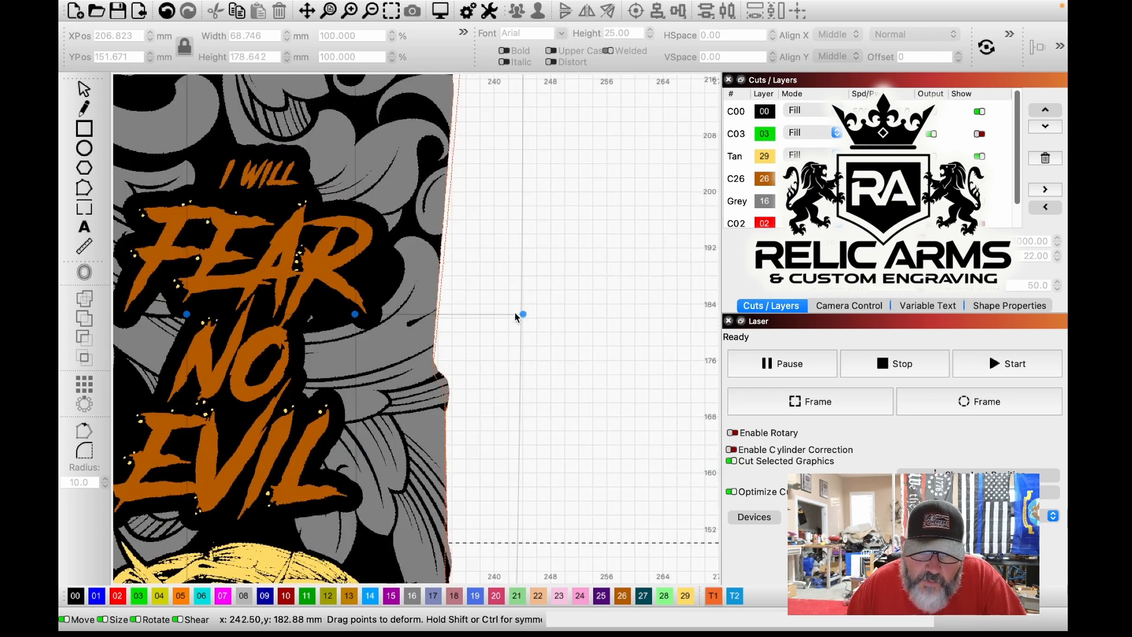
pyautogui.moveTo(527, 314); pyautogui.dragTo(539, 319)
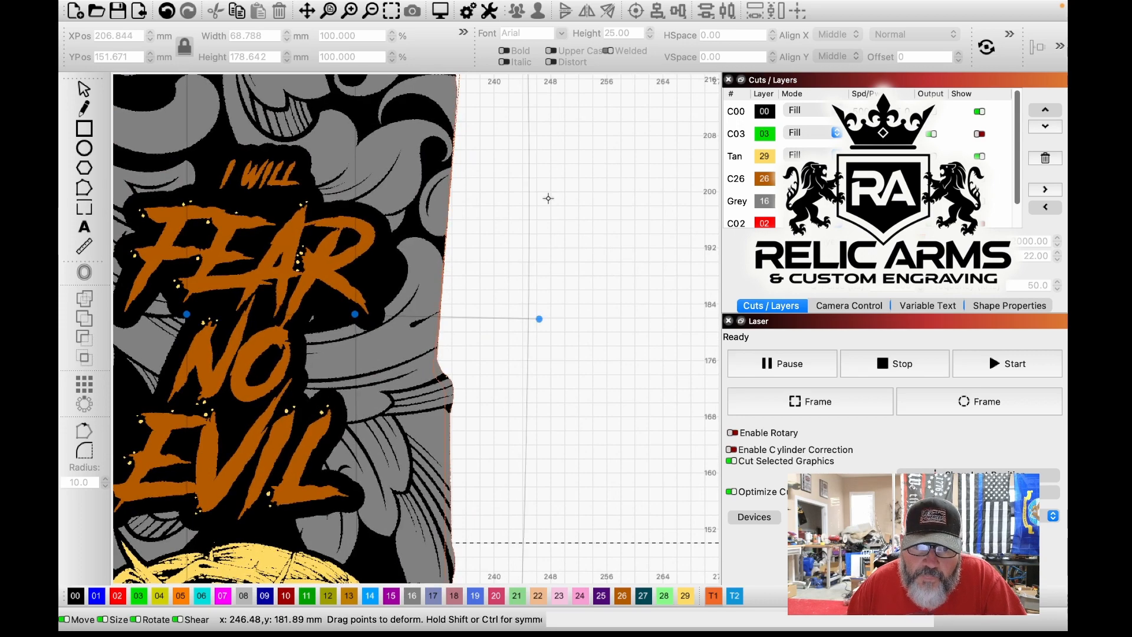
pyautogui.scroll(-5, 539, 201)
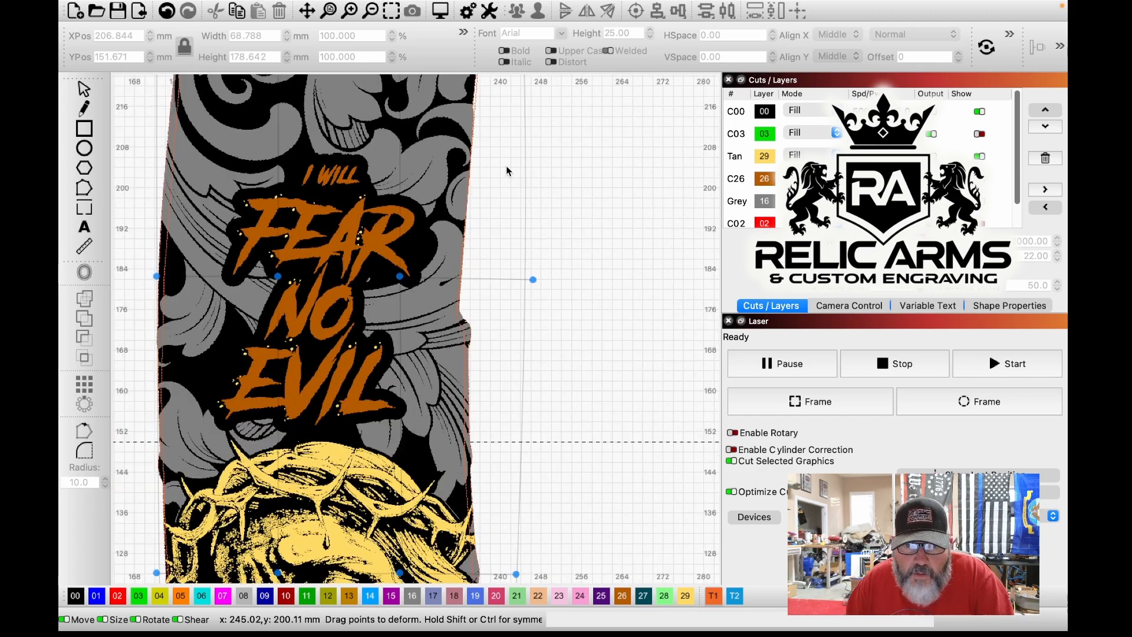
# Step: Move the upper-right corner deform point outward to about X 242.5, Y 240.5 mm to bring the panel's upper right edge to the outline
pyautogui.press('space')
pyautogui.moveTo(500, 134); pyautogui.dragTo(518, 385)
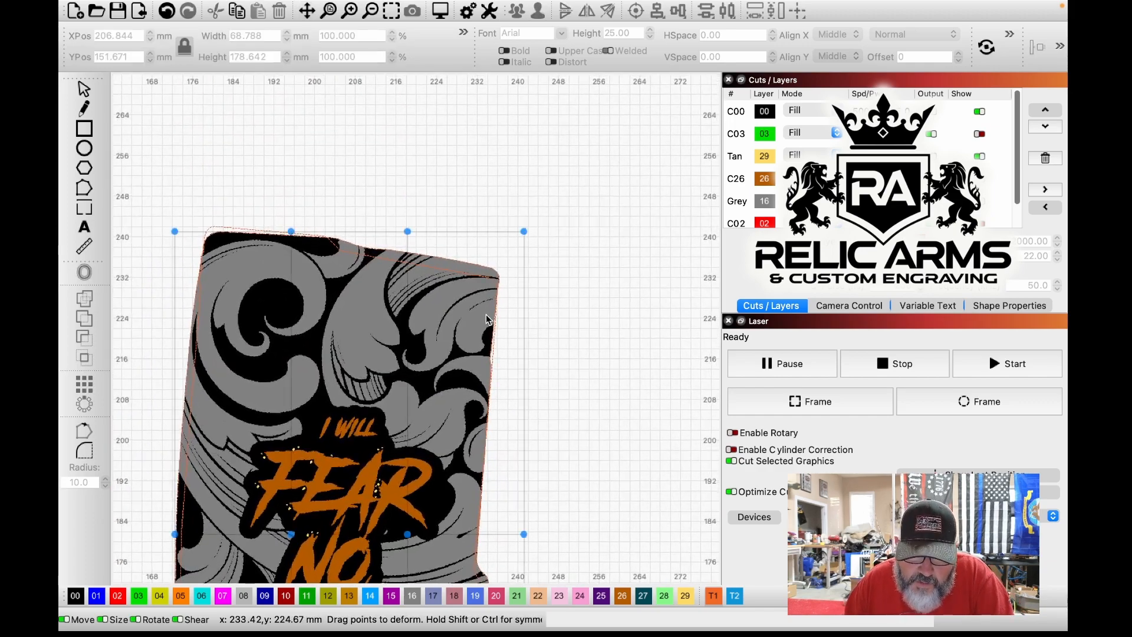
pyautogui.scroll(-3, 490, 310)
pyautogui.scroll(6, 491, 309)
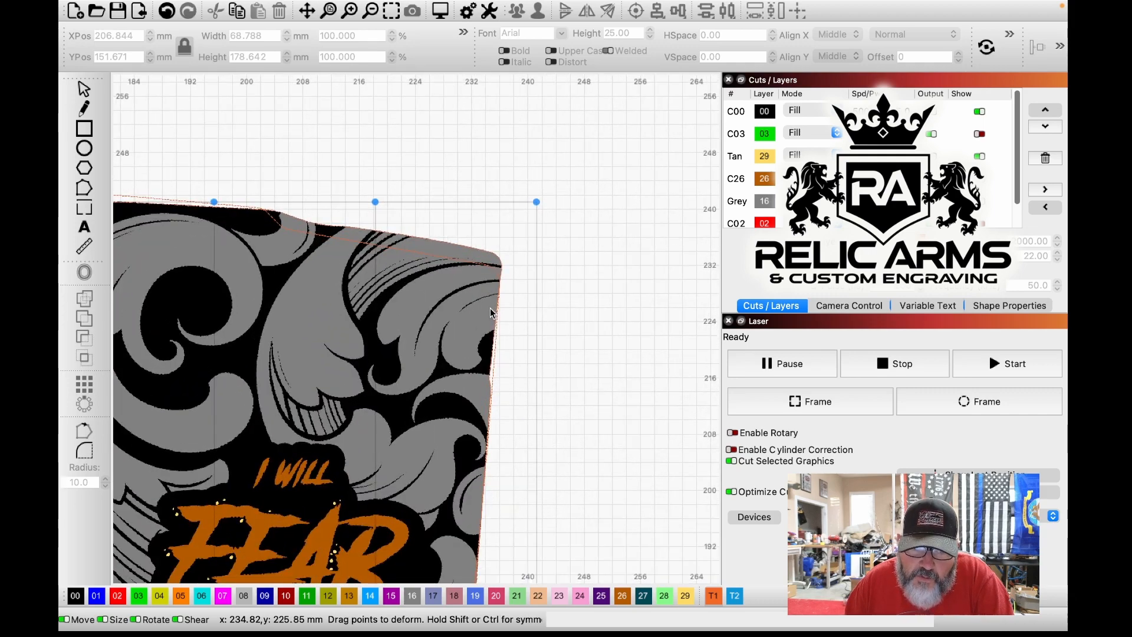
pyautogui.moveTo(537, 202); pyautogui.dragTo(546, 204)
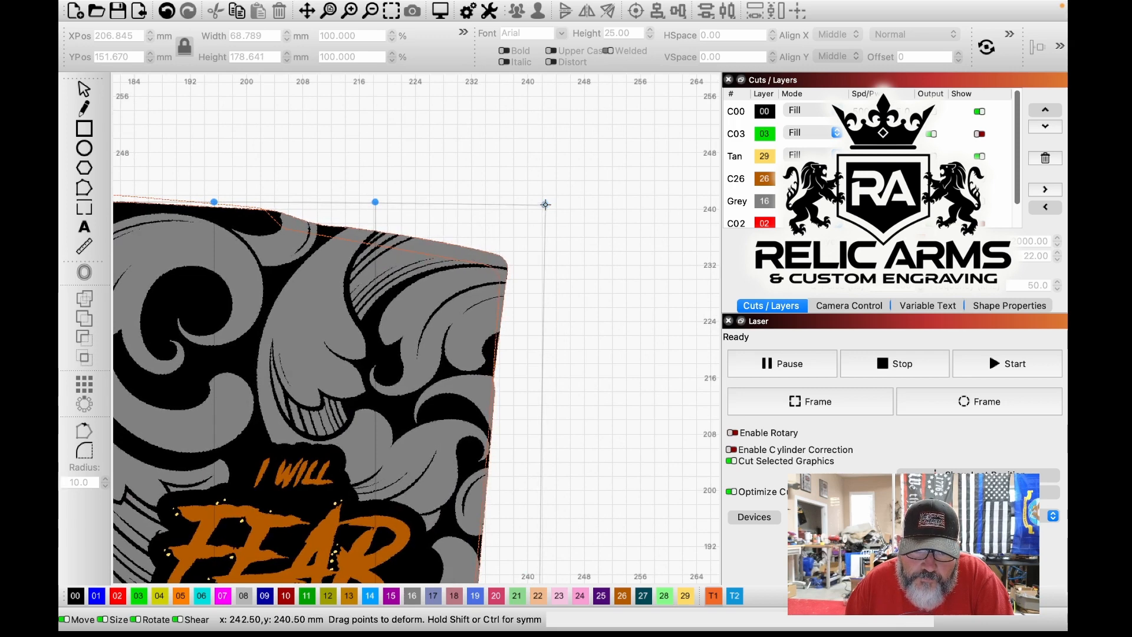
# Step: Nudge the left-edge deform point beside the lettering inward to about X 173.4, Y 181.5 mm to follow the T1 outline
pyautogui.press('space')
pyautogui.moveTo(360, 248); pyautogui.dragTo(728, 264)
pyautogui.press('space')
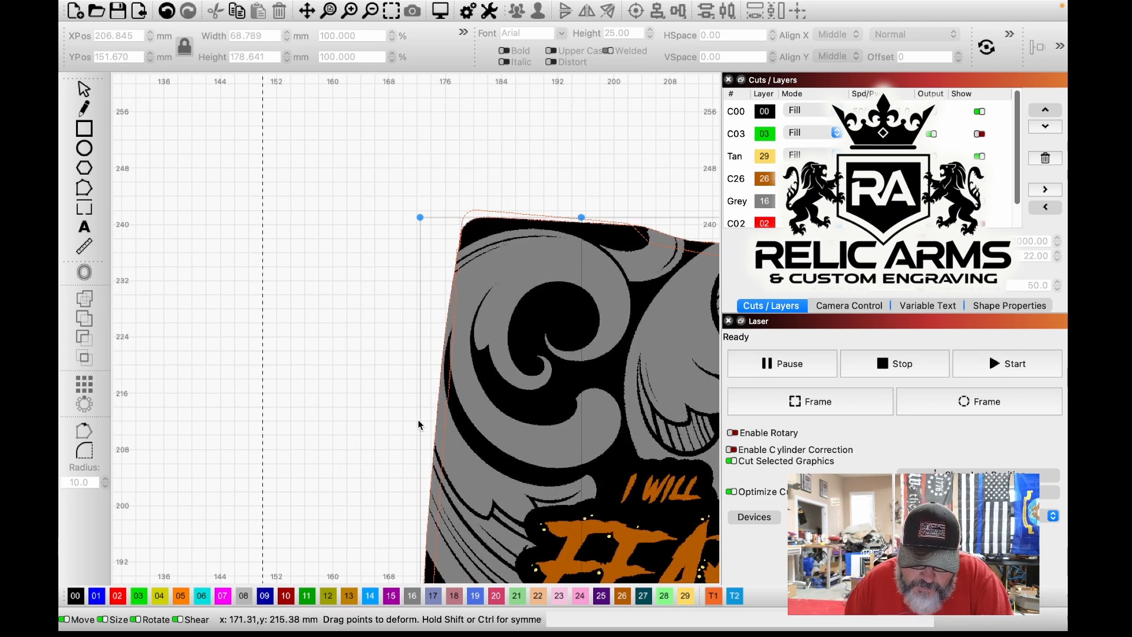
pyautogui.moveTo(389, 439); pyautogui.dragTo(376, 231)
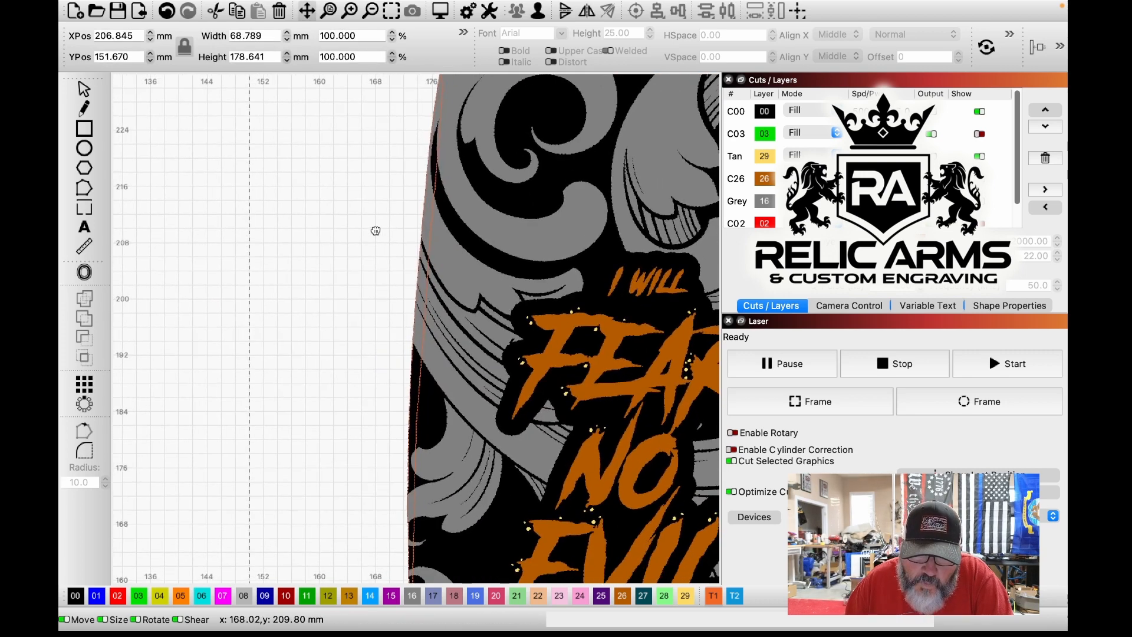
pyautogui.click(375, 233)
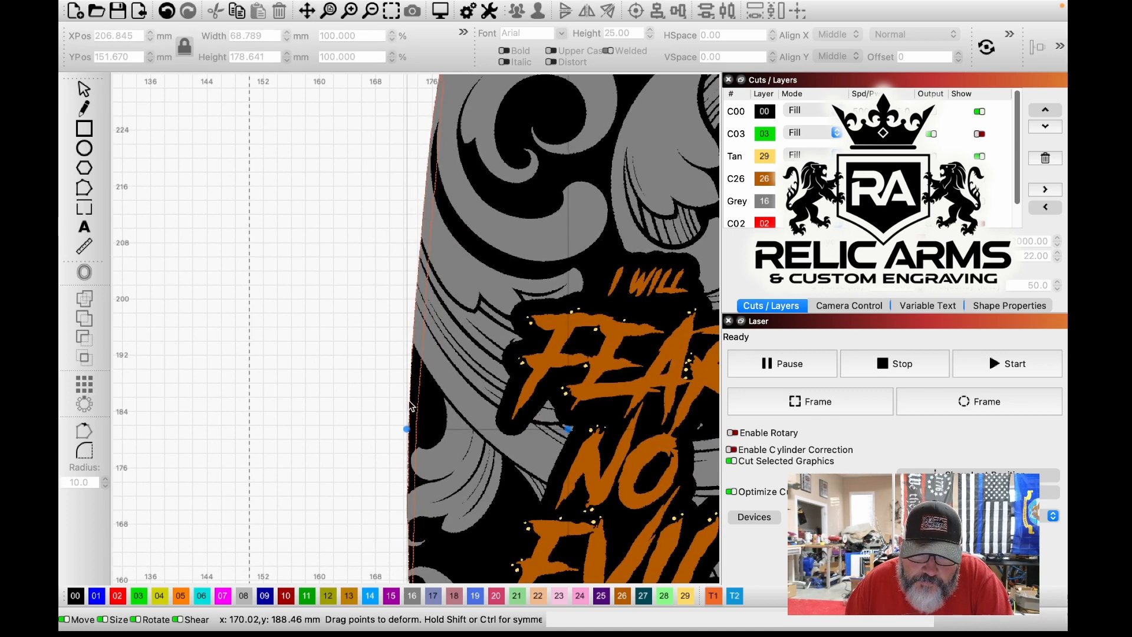
pyautogui.moveTo(408, 428); pyautogui.dragTo(413, 427)
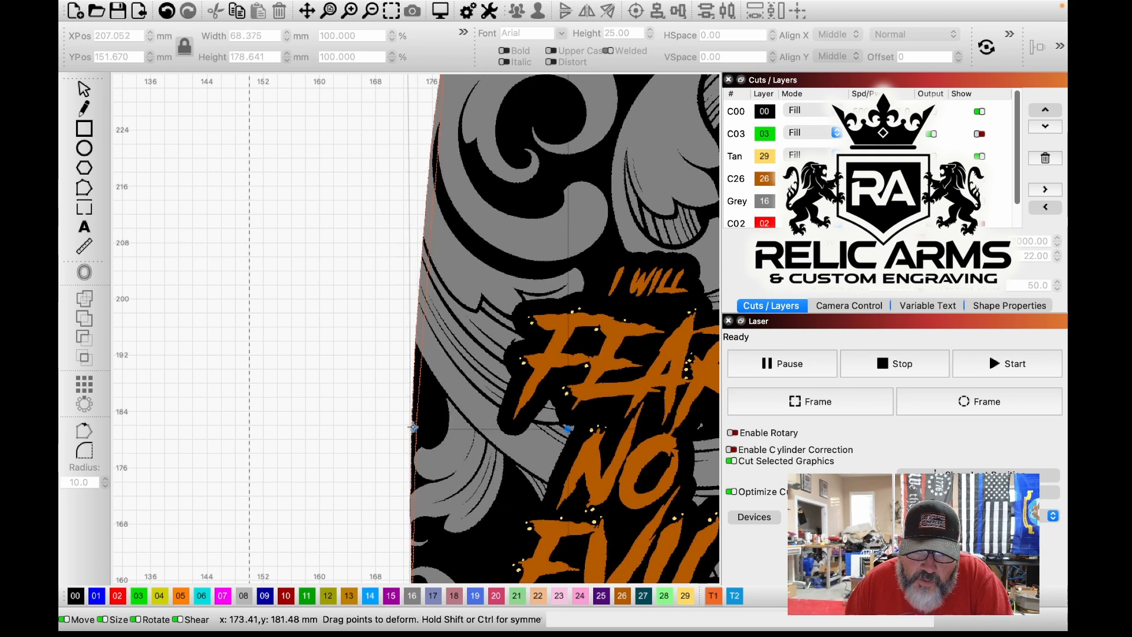
# Step: Move the left-edge deform point beside the face outward to about X 172.4, Y 121.9 mm to follow the T1 outline
pyautogui.scroll(5, 346, 310)
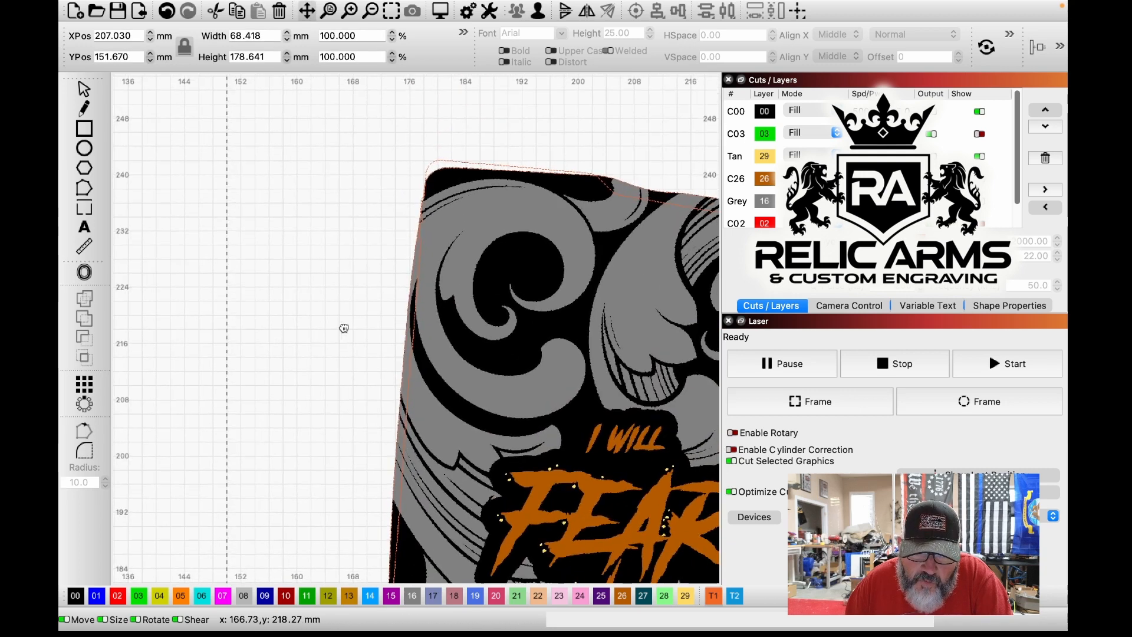
pyautogui.press('space')
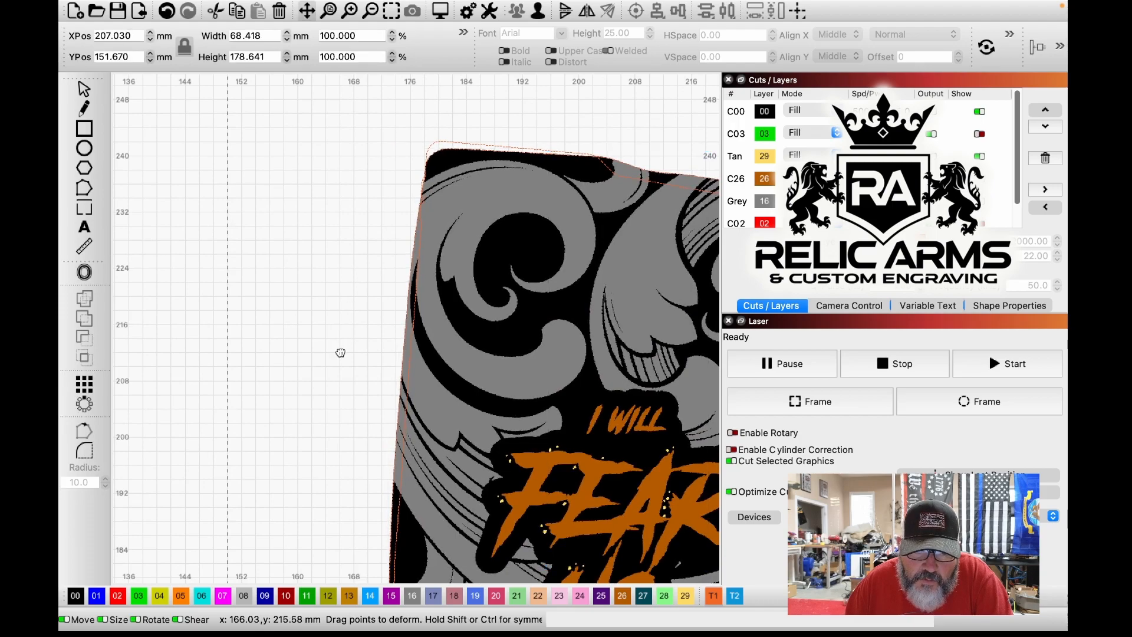
pyautogui.moveTo(340, 352); pyautogui.dragTo(311, 159)
pyautogui.scroll(-8, 312, 158)
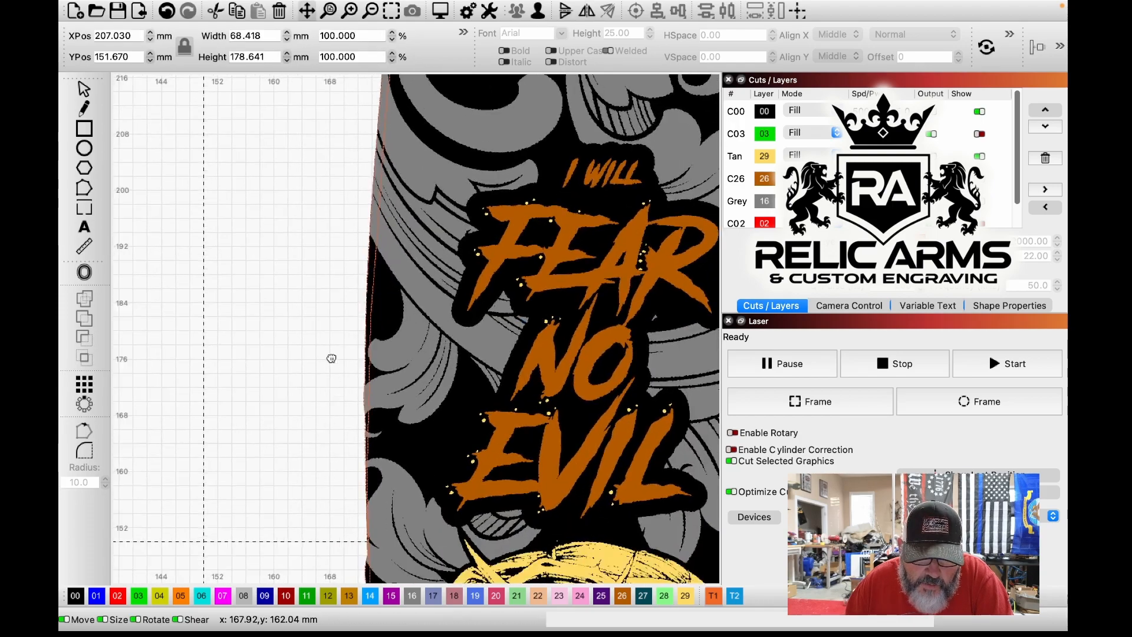
pyautogui.scroll(-3, 360, 413)
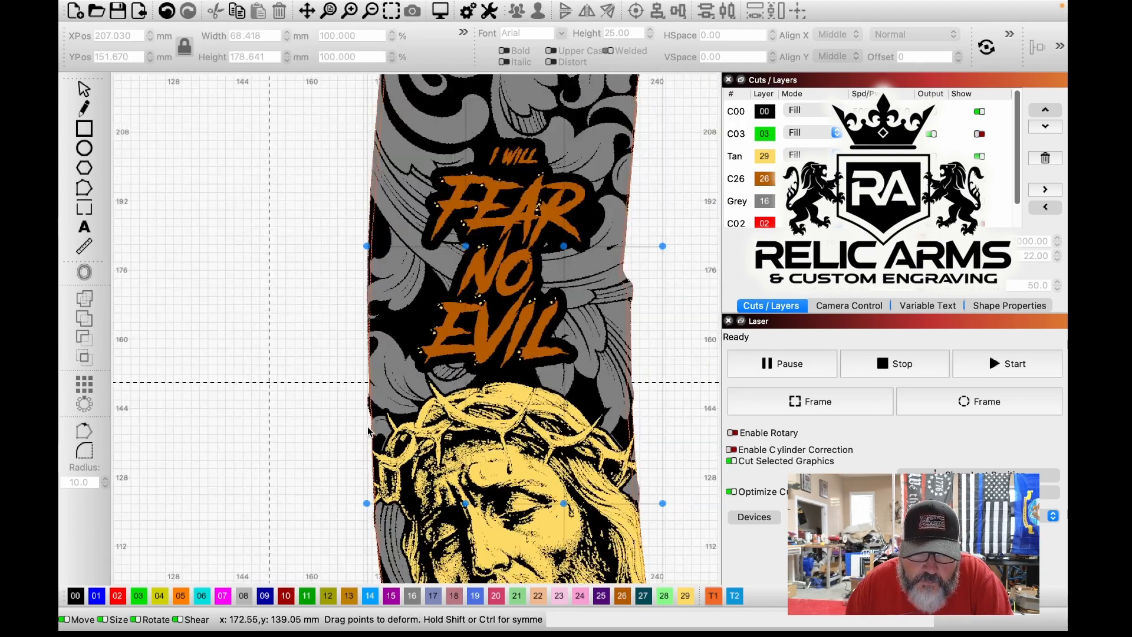
pyautogui.scroll(3, 368, 430)
pyautogui.scroll(3, 368, 431)
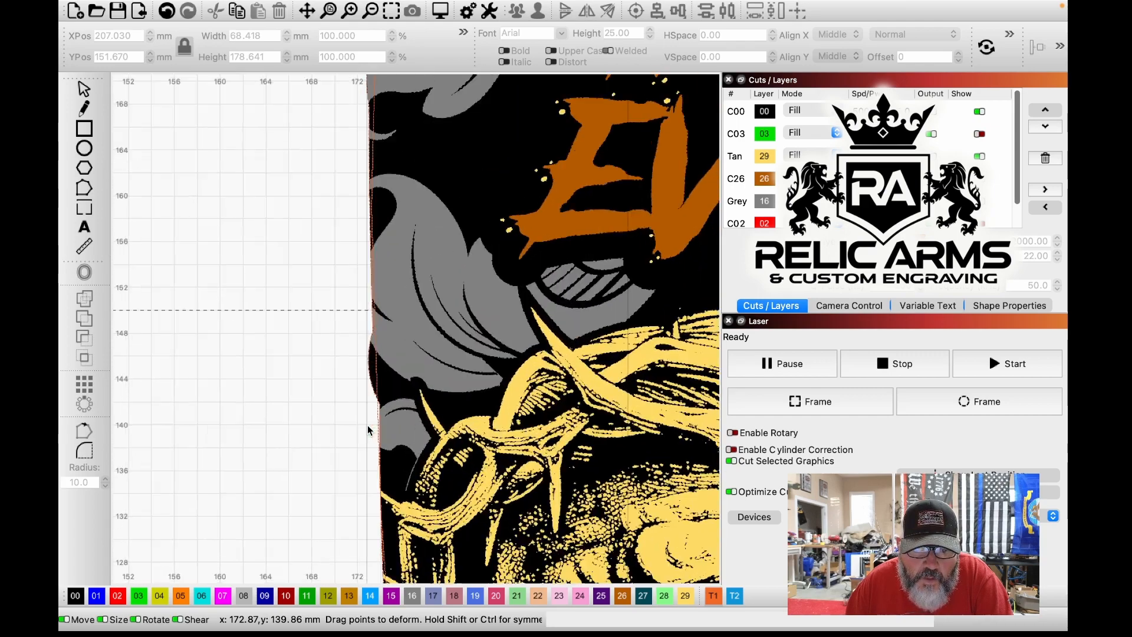
pyautogui.press('space')
pyautogui.scroll(-7, 339, 248)
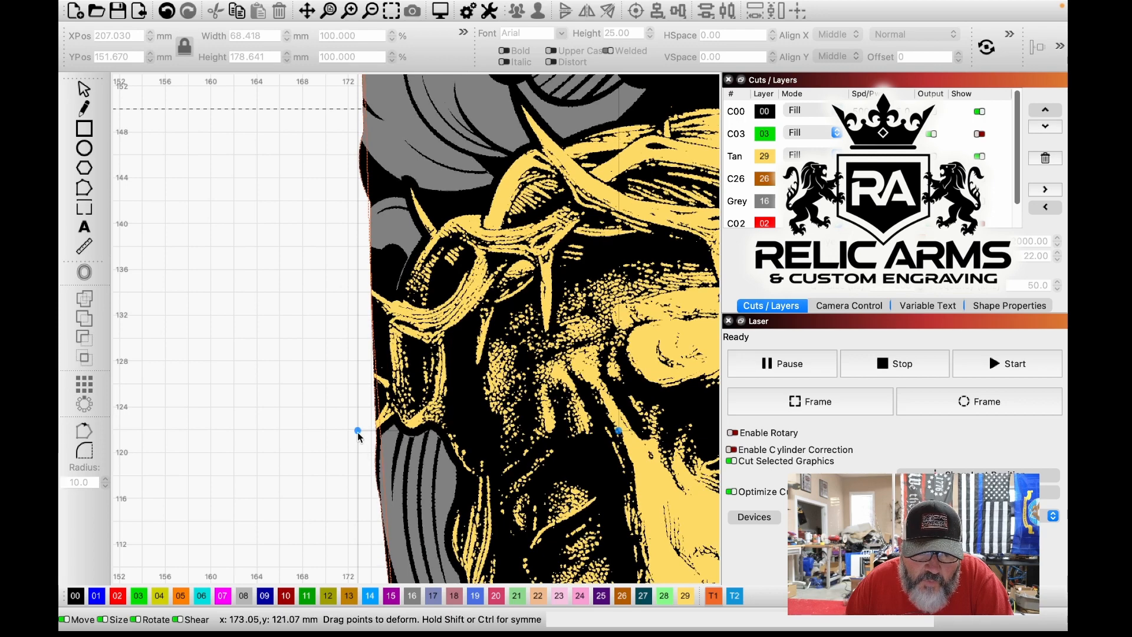
pyautogui.moveTo(358, 431); pyautogui.dragTo(352, 430)
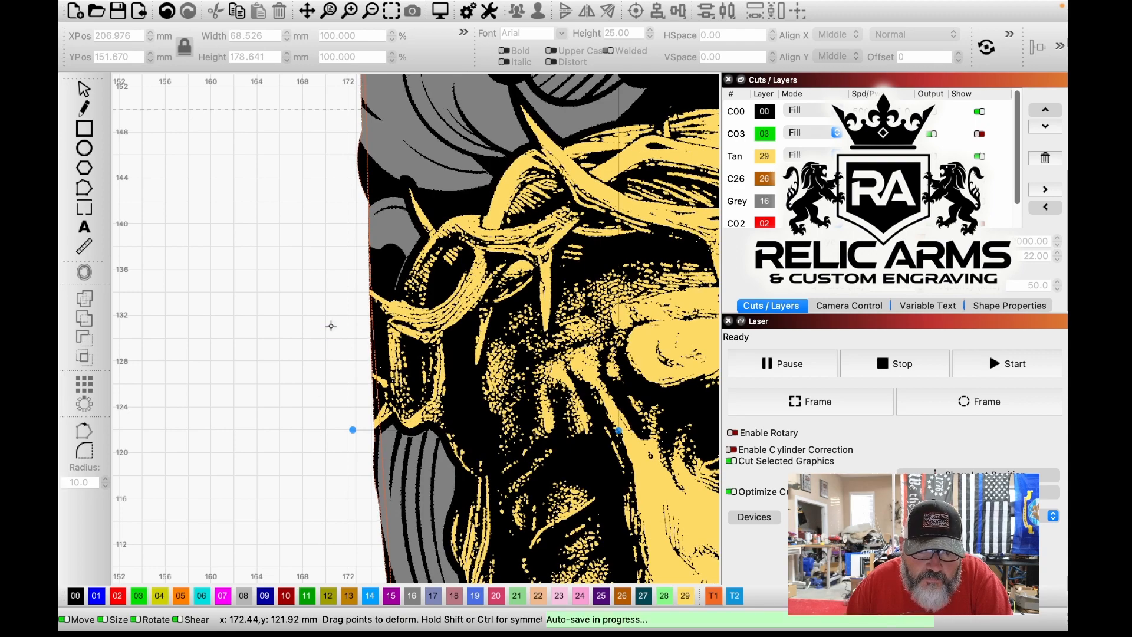
# Step: Move the lower-left corner deform point inward to about X 173.4, Y 62.4 mm to align the panel's lower left edge with the outline
pyautogui.press('space')
pyautogui.moveTo(323, 503); pyautogui.dragTo(304, 297)
pyautogui.moveTo(321, 450); pyautogui.dragTo(298, 300)
pyautogui.scroll(1, 298, 301)
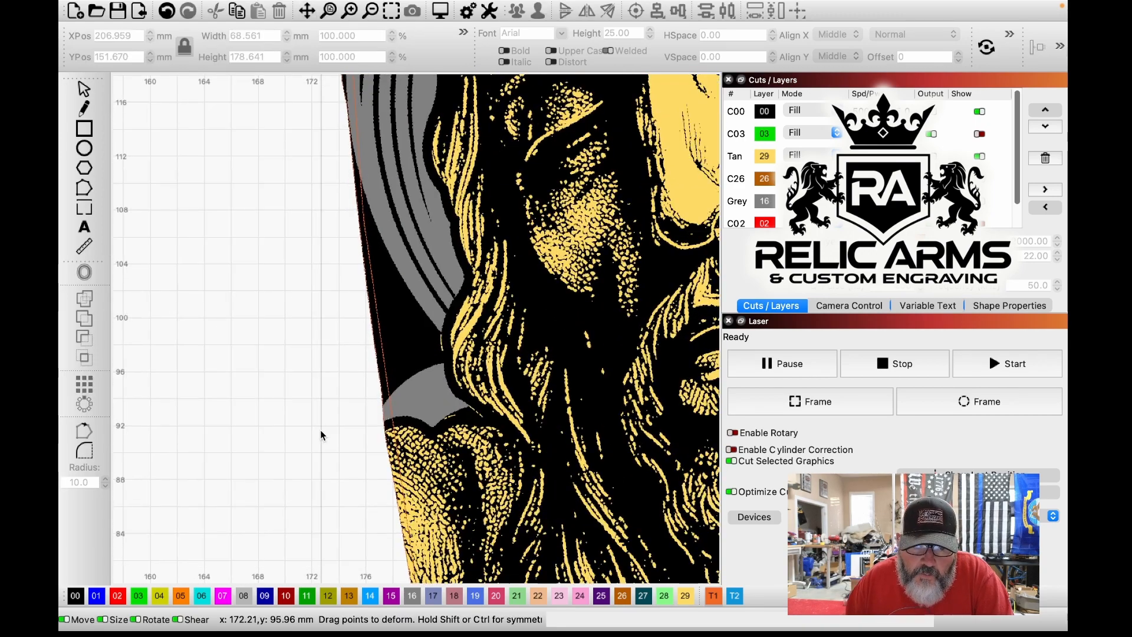
pyautogui.scroll(-2, 341, 444)
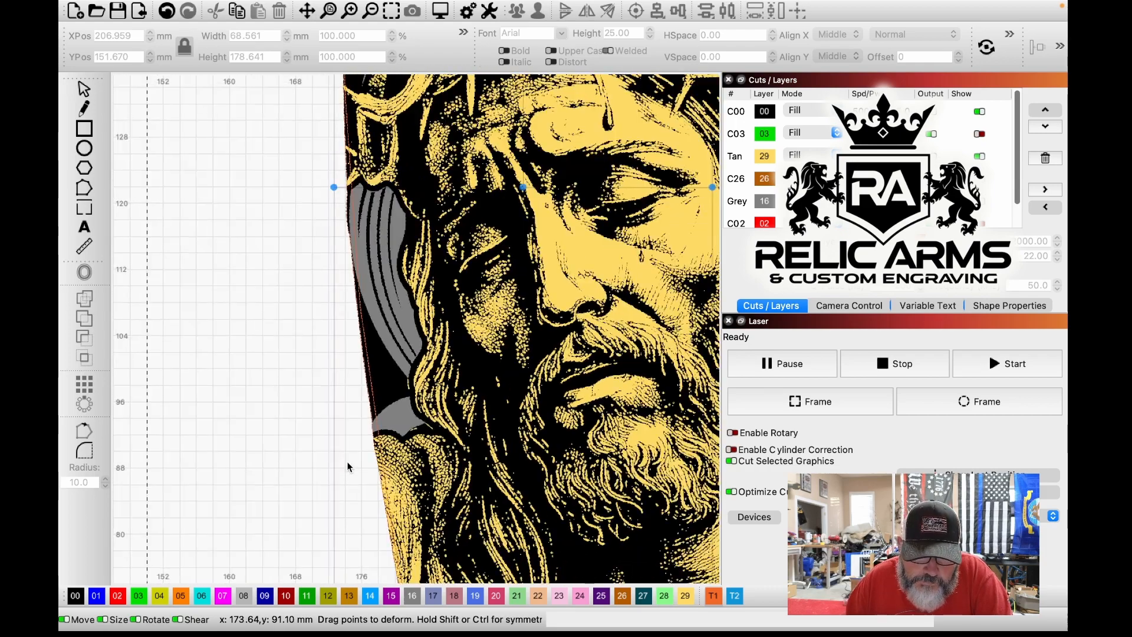
pyautogui.scroll(-3, 347, 466)
pyautogui.press('space')
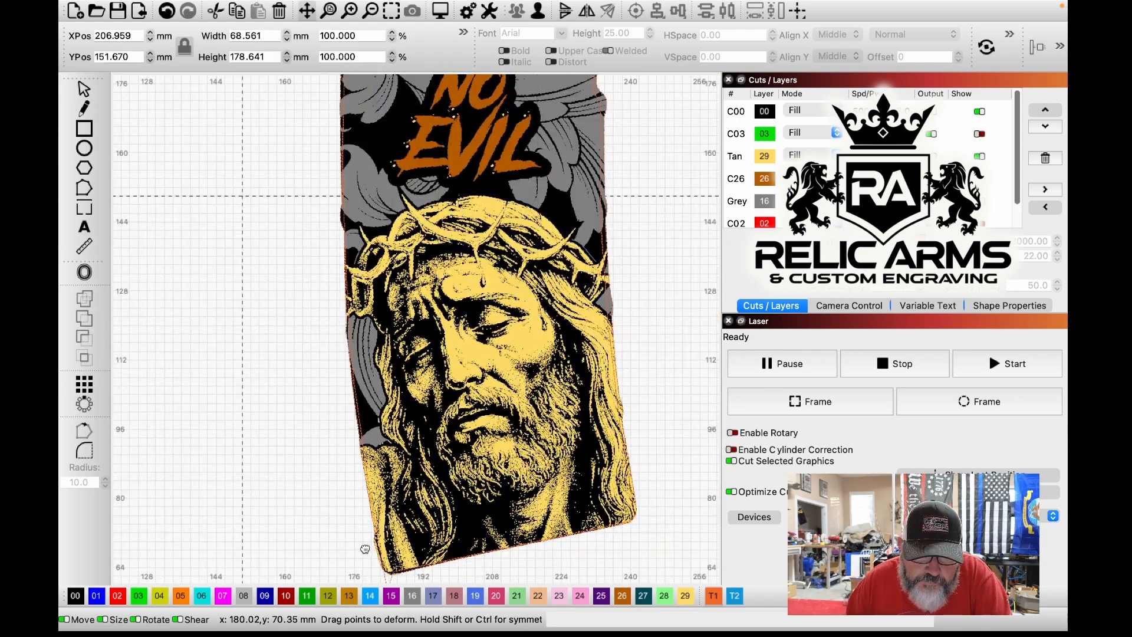
pyautogui.moveTo(354, 502); pyautogui.dragTo(346, 433)
pyautogui.scroll(6, 357, 448)
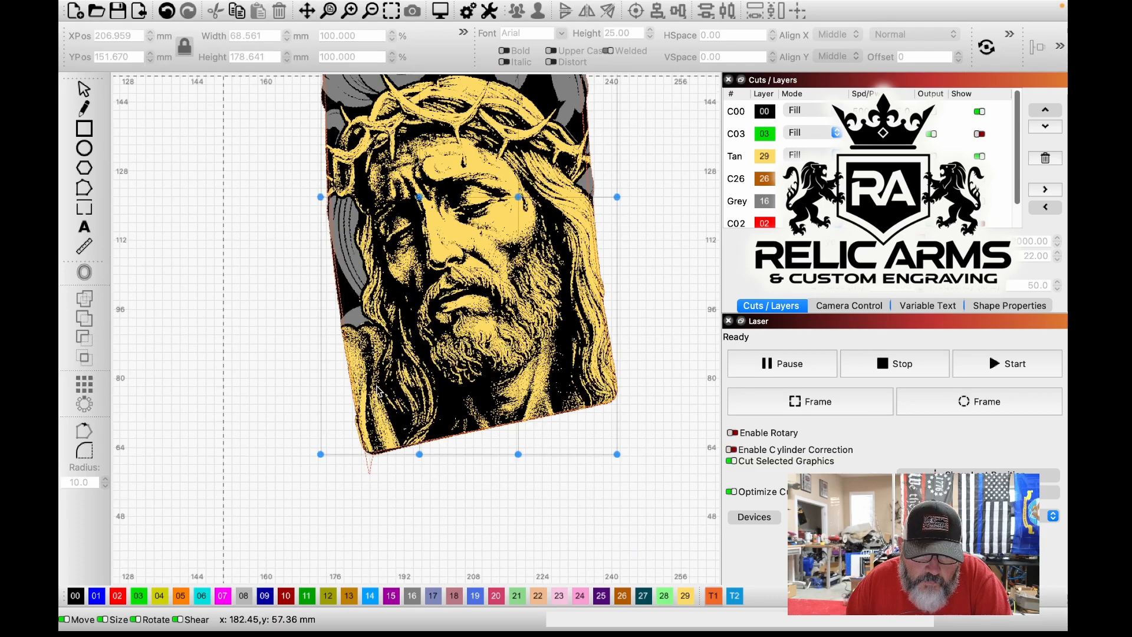
pyautogui.scroll(8, 350, 400)
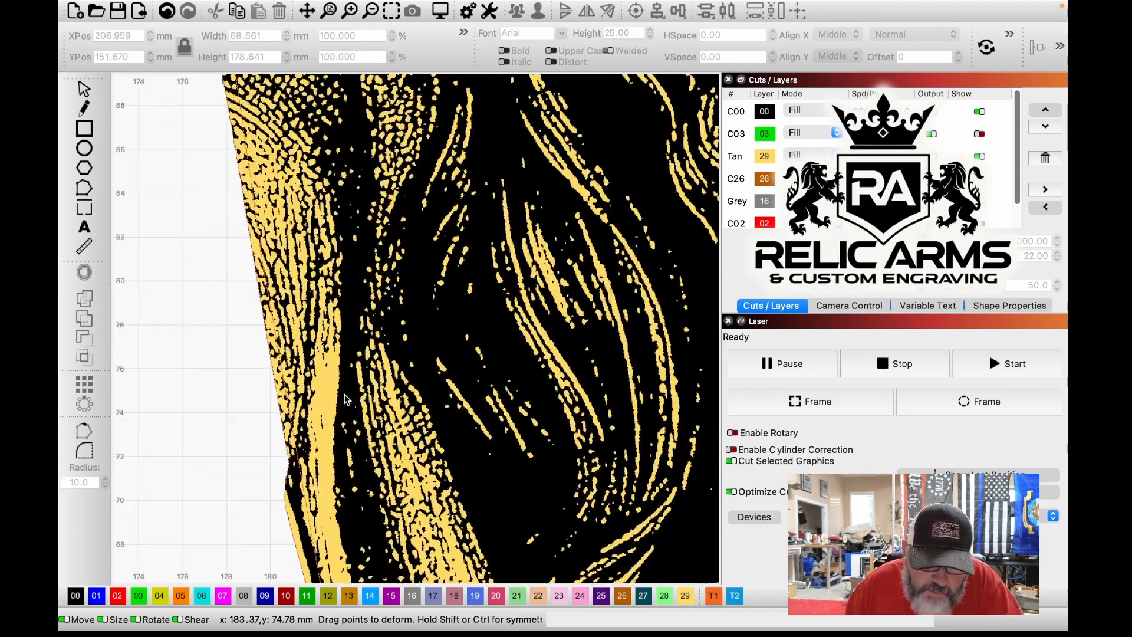
pyautogui.scroll(-3, 307, 389)
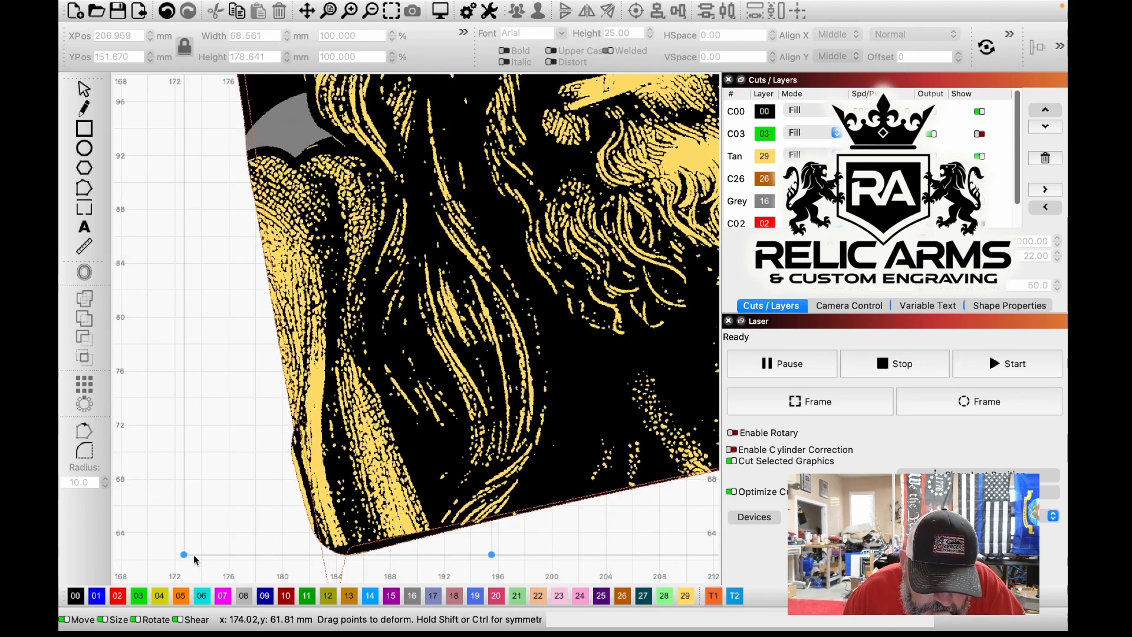
pyautogui.moveTo(184, 553); pyautogui.dragTo(194, 554)
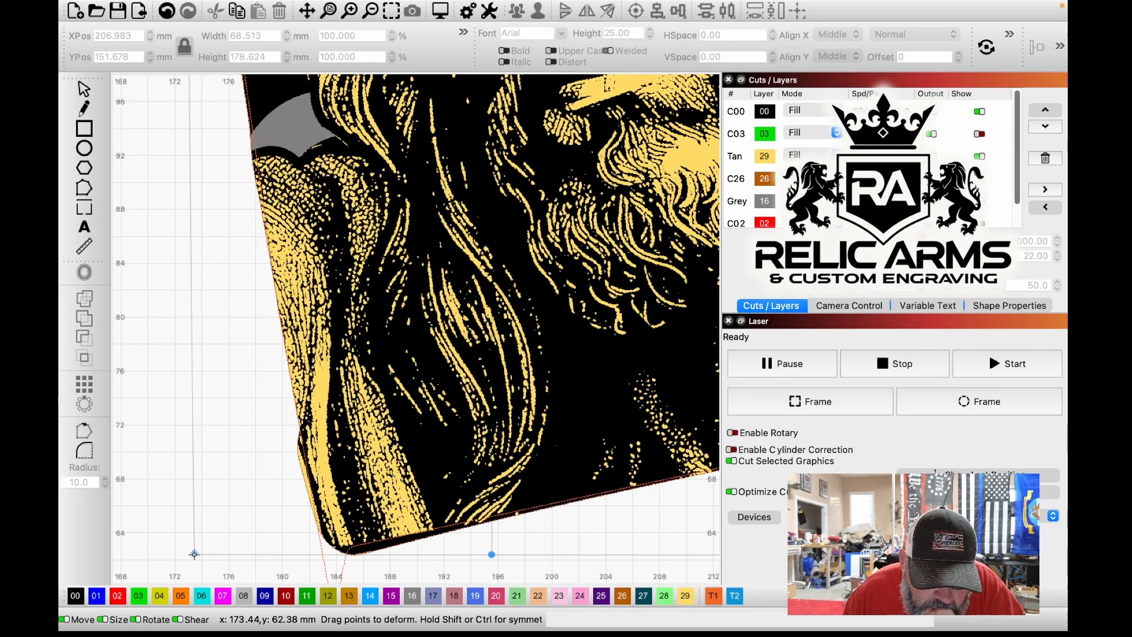
pyautogui.moveTo(193, 553); pyautogui.dragTo(193, 553)
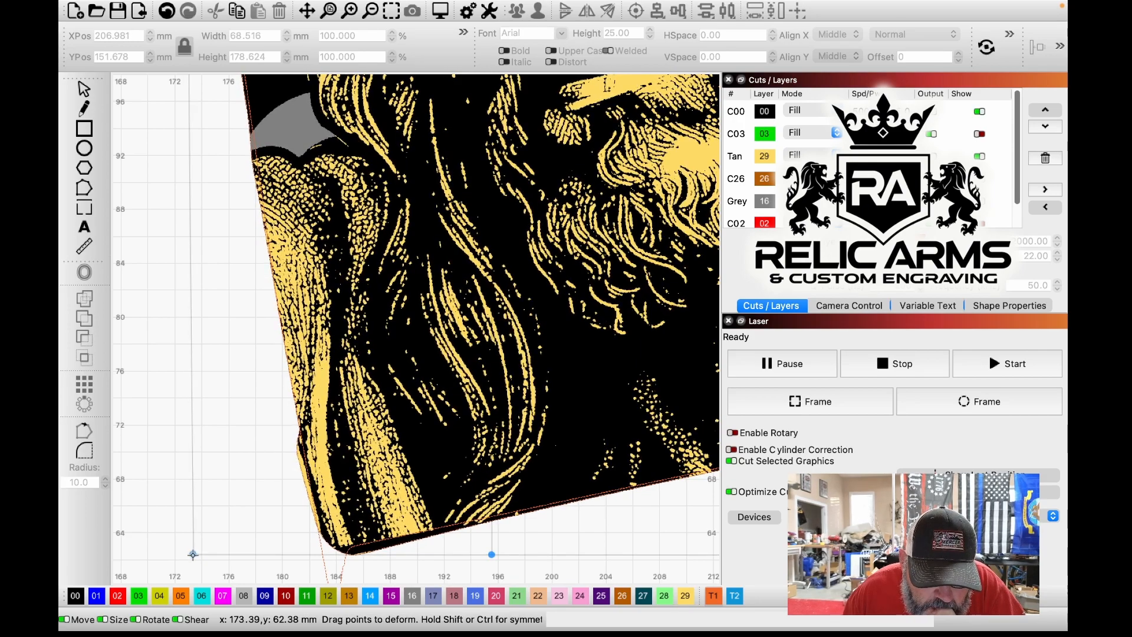
# Step: Examine the whole right-hand panel to check how the deformed artwork fits its T1 outline
pyautogui.scroll(-7, 514, 450)
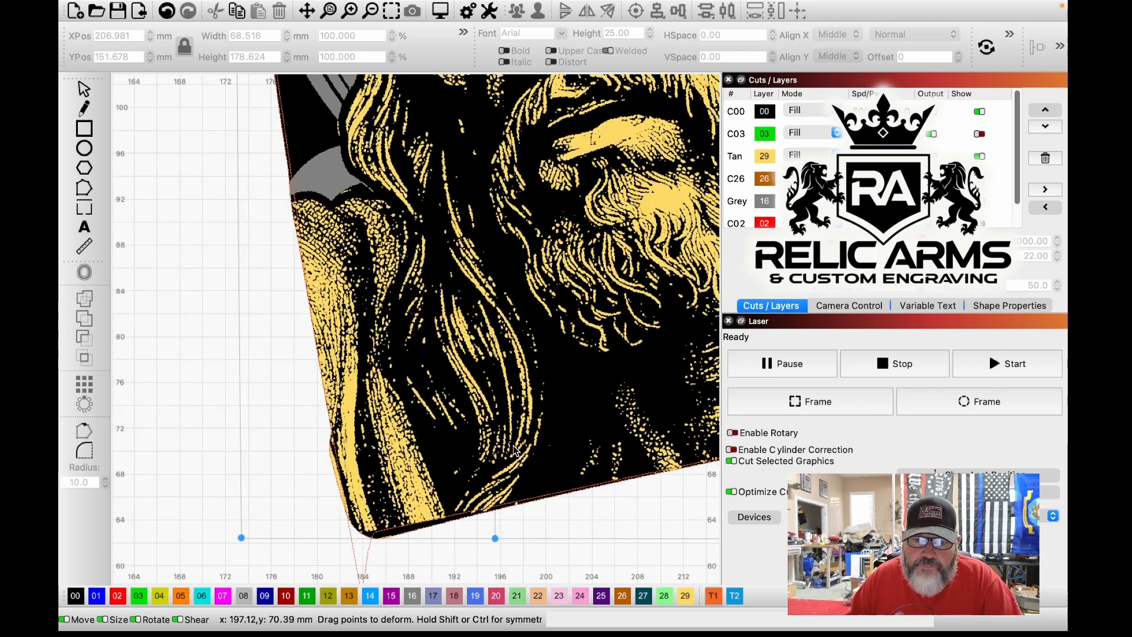
pyautogui.scroll(-4, 504, 416)
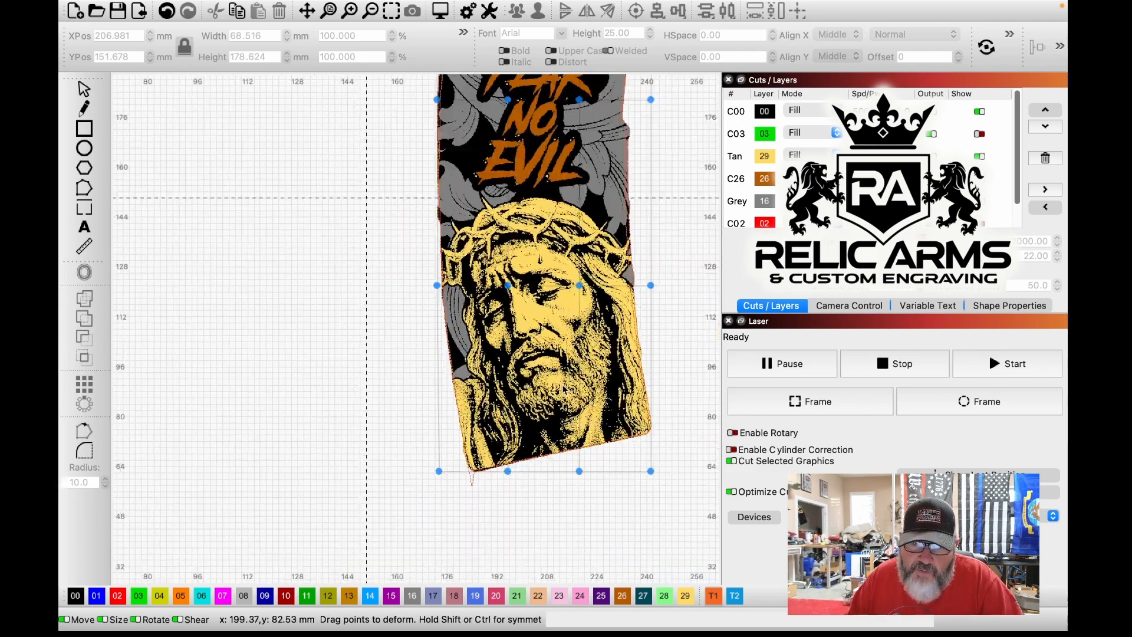
pyautogui.scroll(-3, 600, 224)
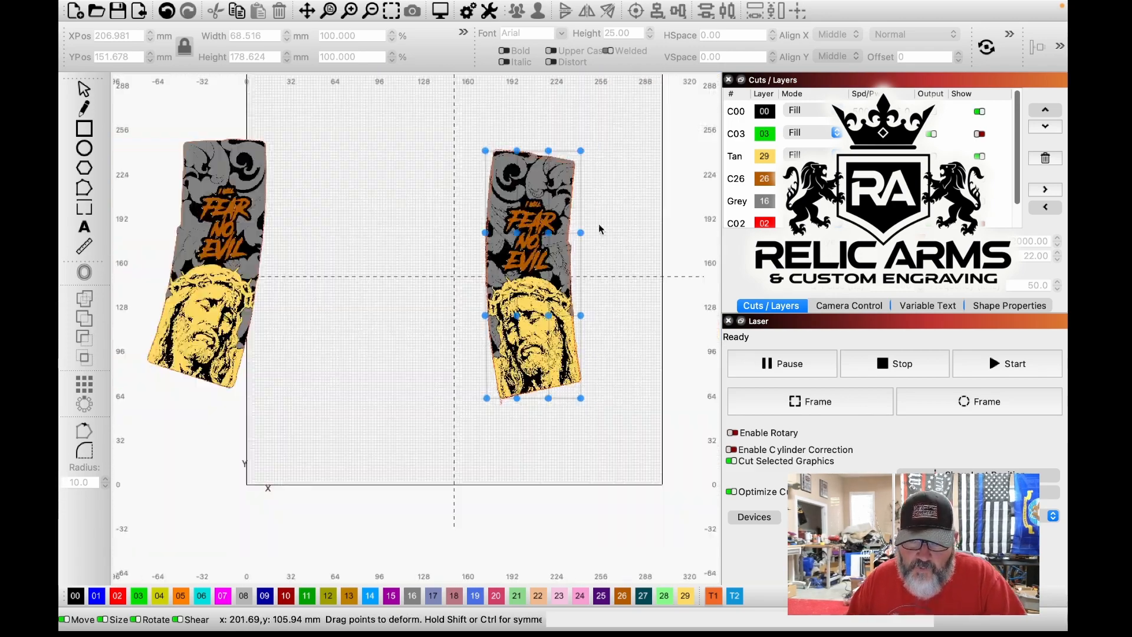
pyautogui.scroll(3, 597, 244)
pyautogui.scroll(4, 584, 277)
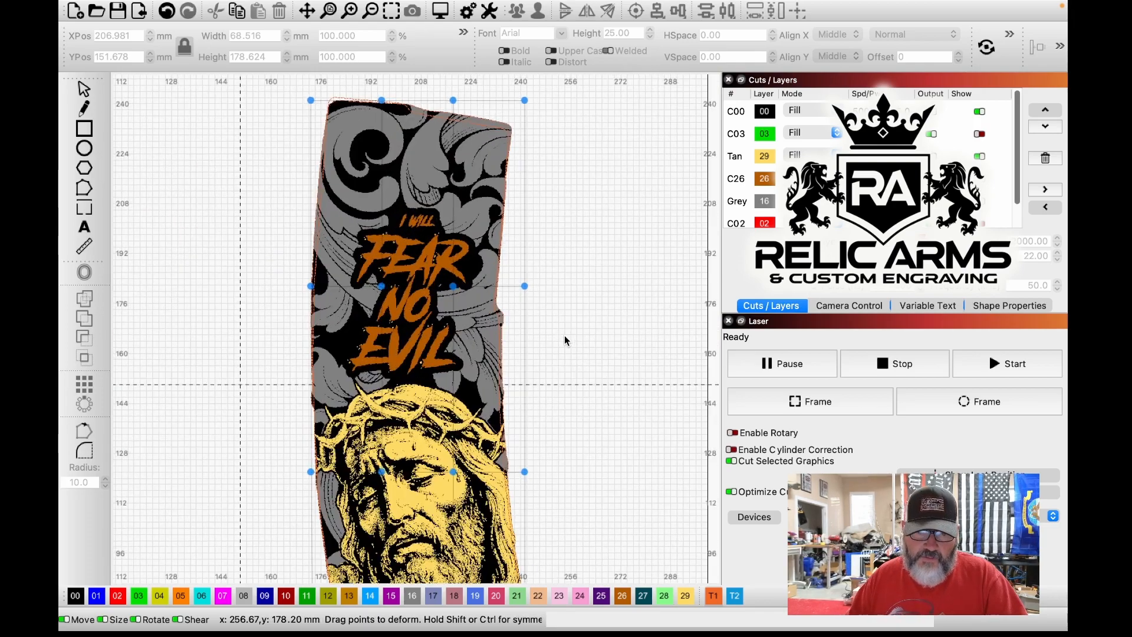
pyautogui.scroll(-3, 566, 348)
pyautogui.scroll(-3, 567, 352)
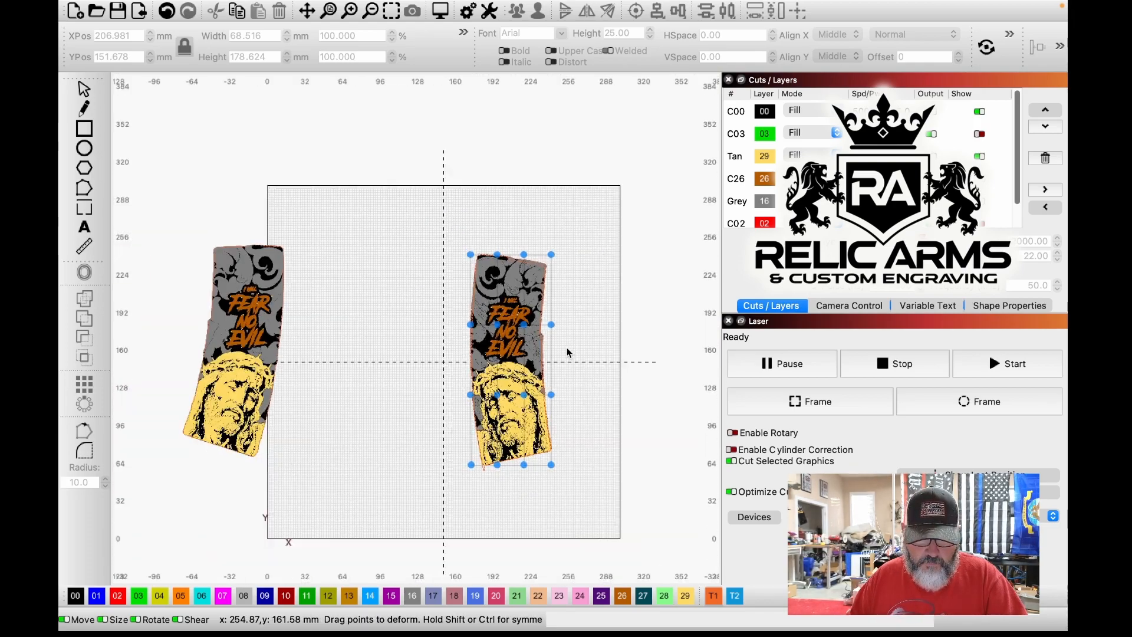
pyautogui.scroll(2, 567, 352)
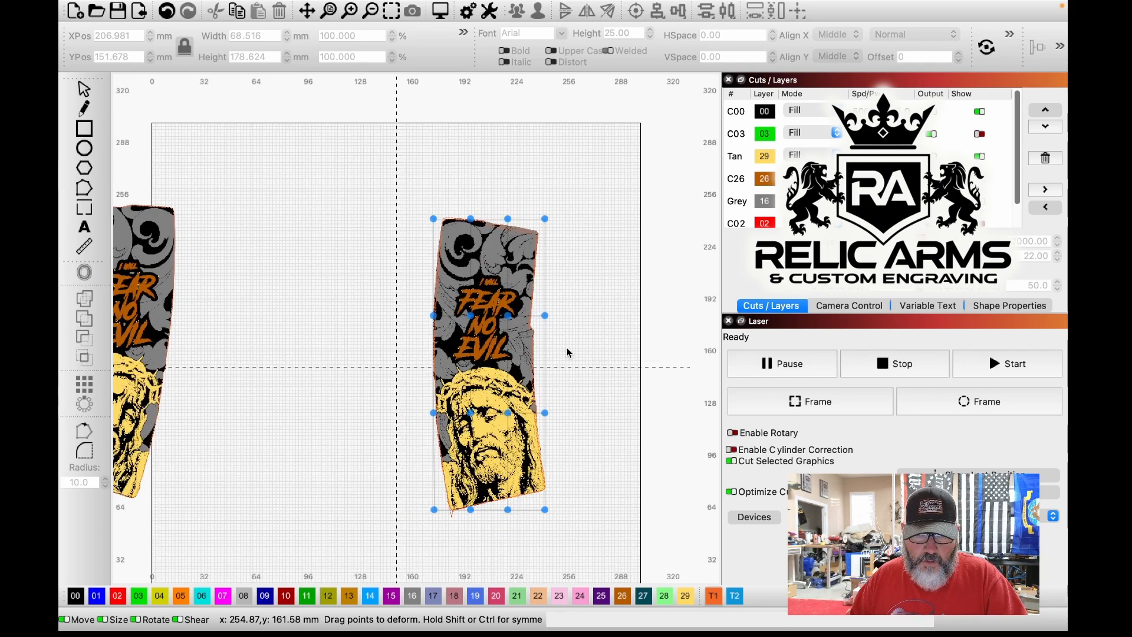
pyautogui.scroll(2, 560, 423)
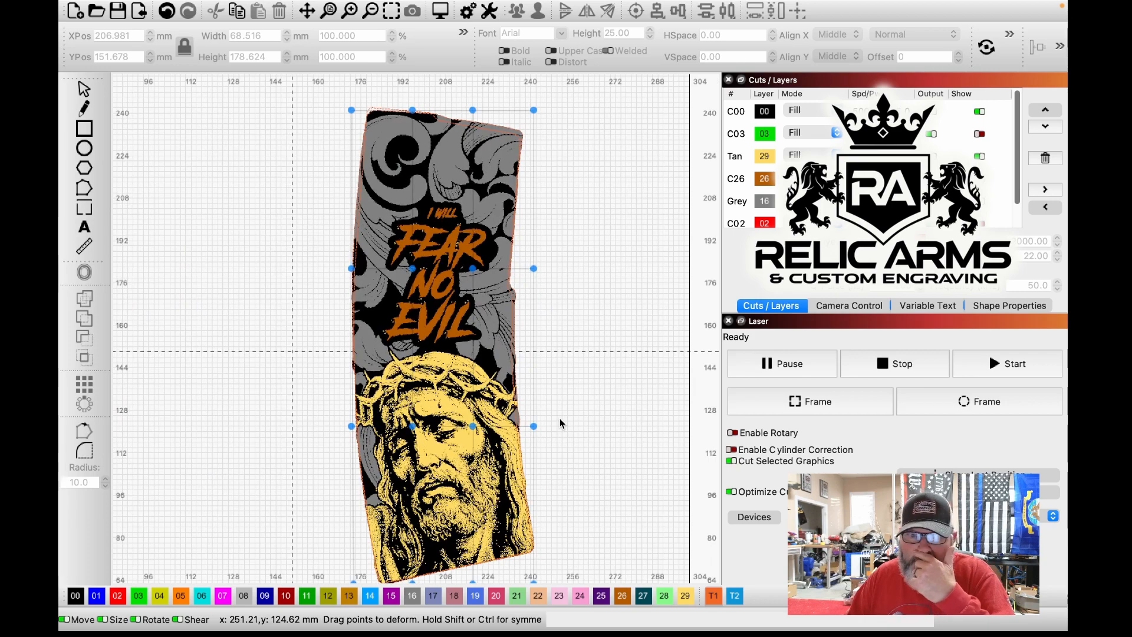
# Step: Show the red C02 layer briefly to check the template shapes, and hide it again
pyautogui.scroll(-1, 766, 166)
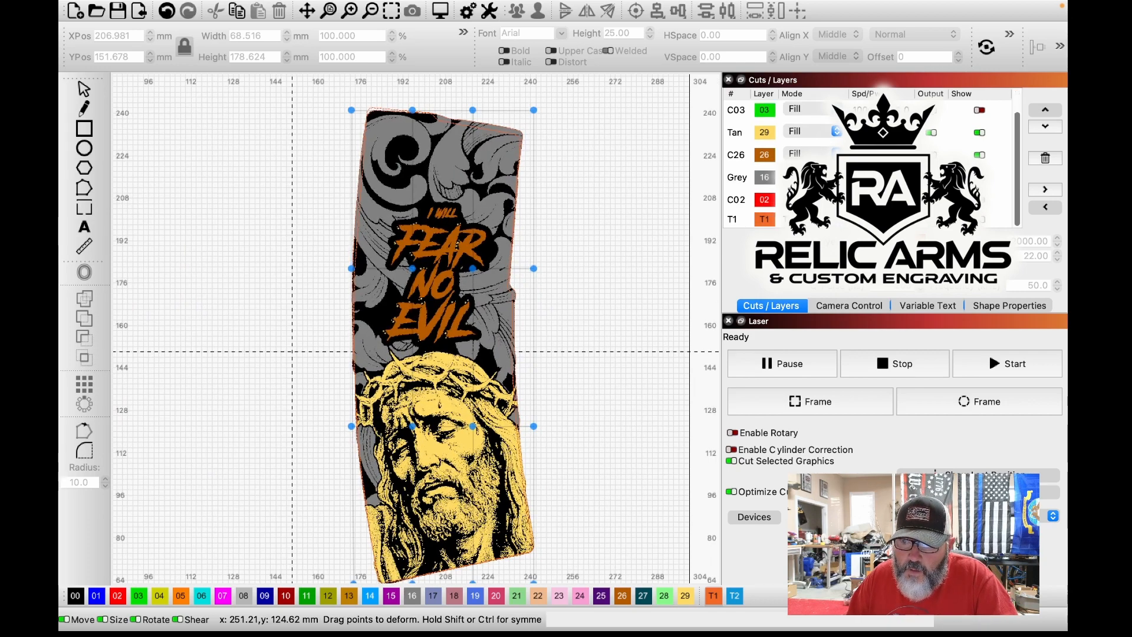
pyautogui.click(983, 200)
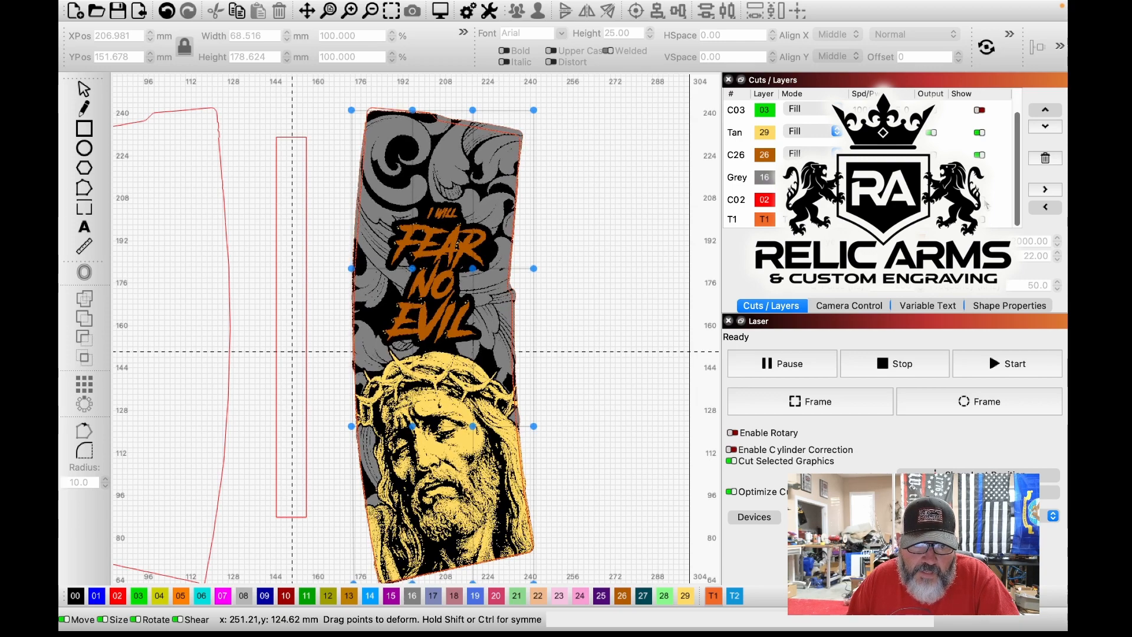
pyautogui.click(983, 201)
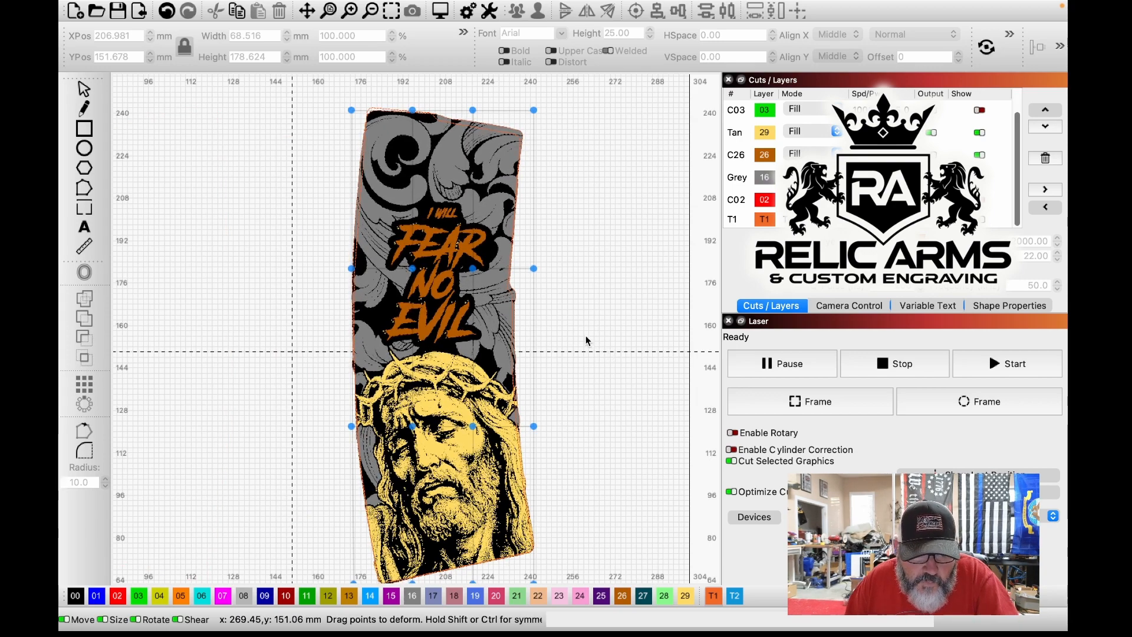
# Step: Finish the deform and trim the right-hand panel's artwork to its T1 outline with Cut Shapes
pyautogui.press('Escape')
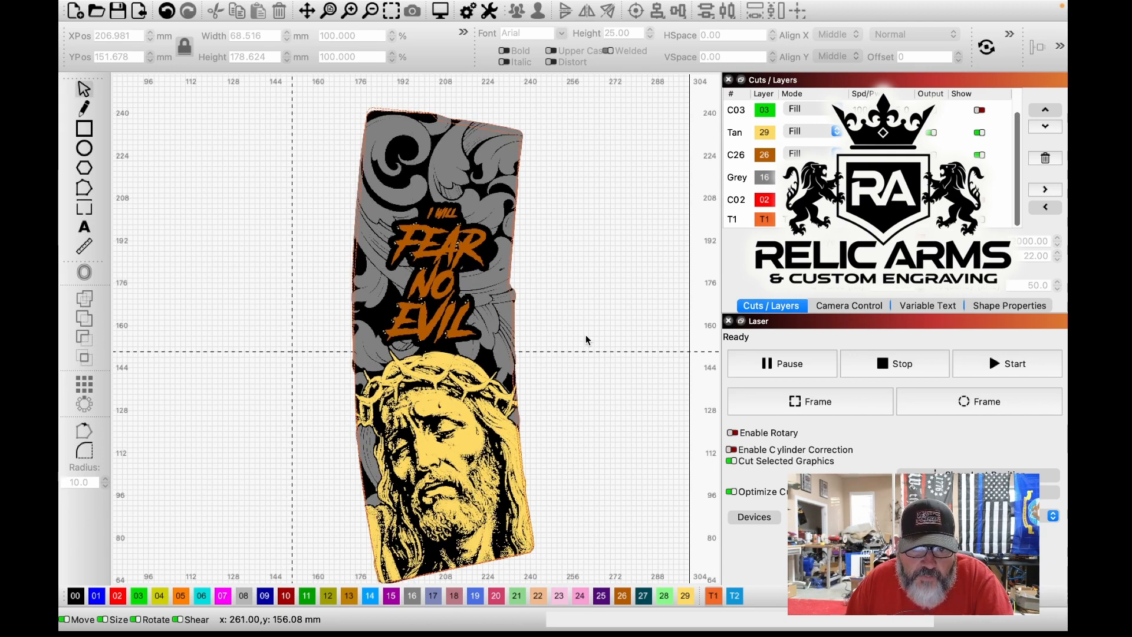
pyautogui.click(420, 367)
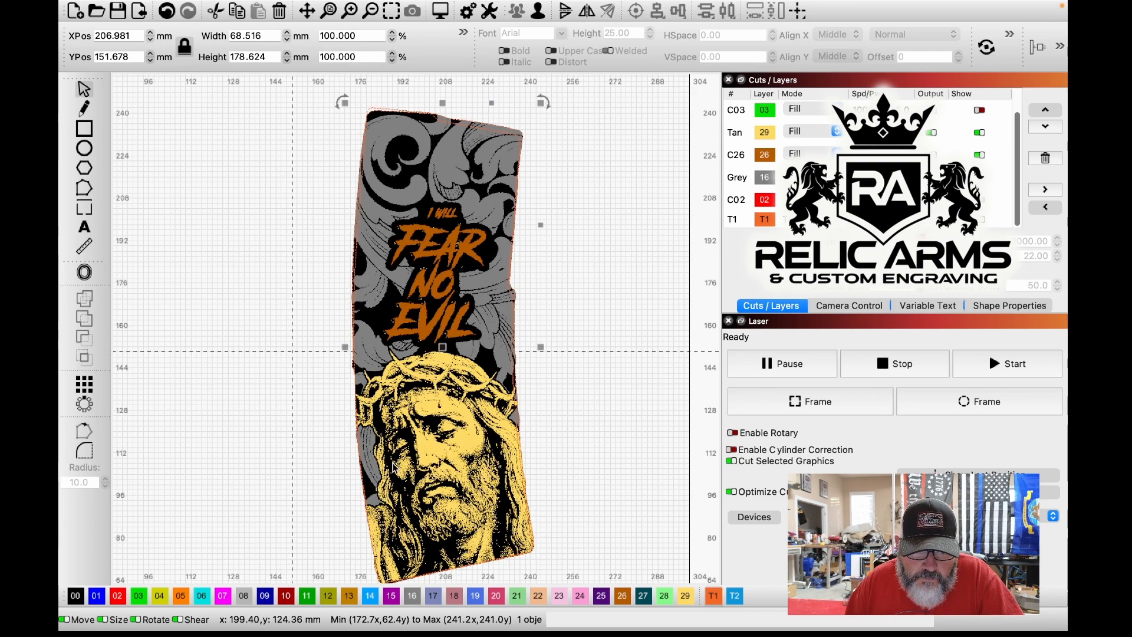
pyautogui.scroll(5, 375, 100)
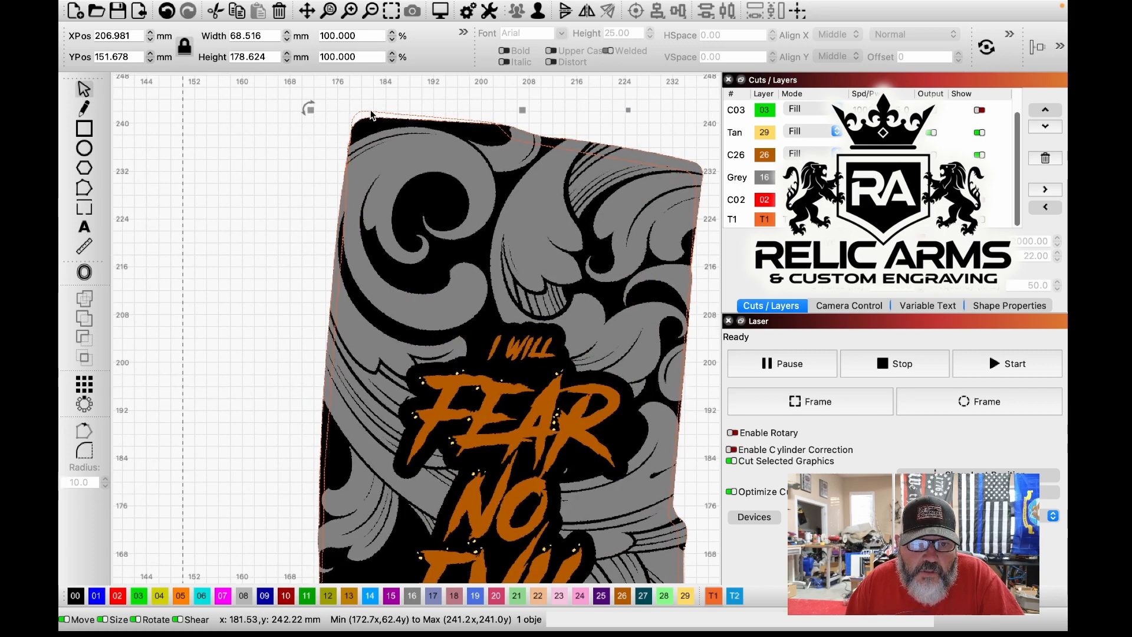
pyautogui.keyDown('shift'); pyautogui.click(371, 115); pyautogui.keyUp('shift')
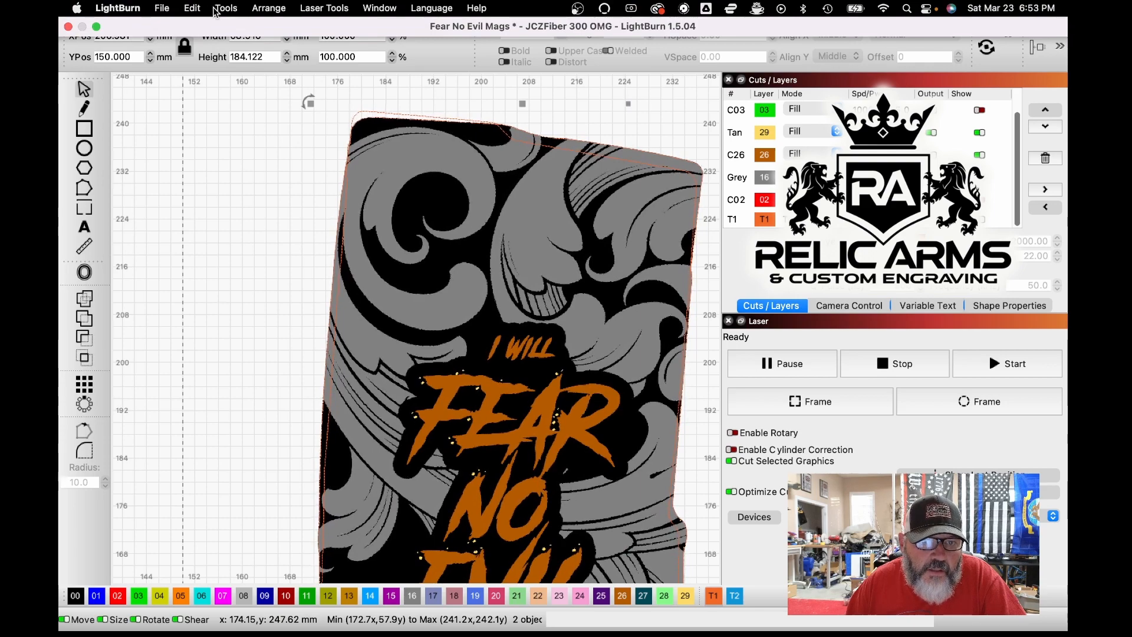
pyautogui.click(219, 8)
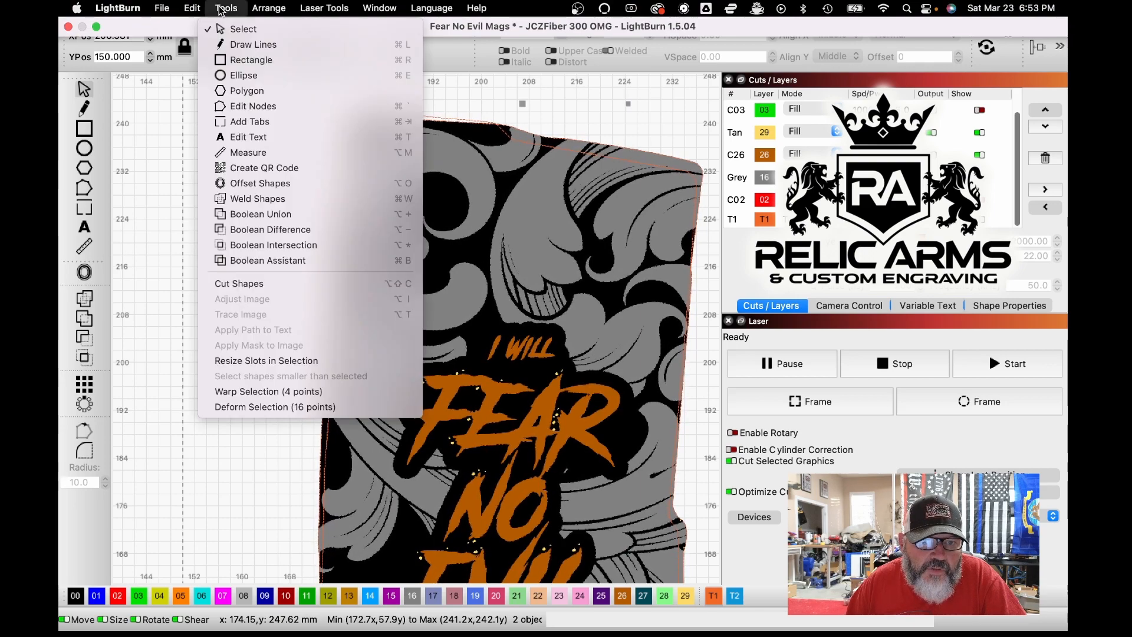
pyautogui.click(253, 286)
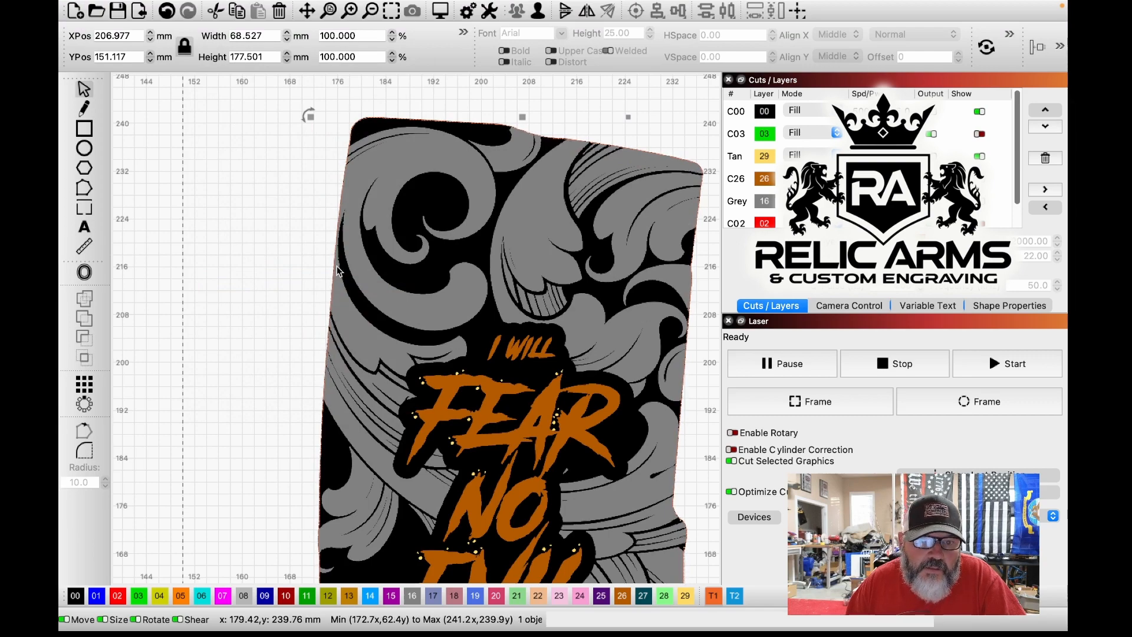
# Step: Inspect the trimmed panel as a whole and its lower-left corner up close
pyautogui.scroll(-5, 291, 327)
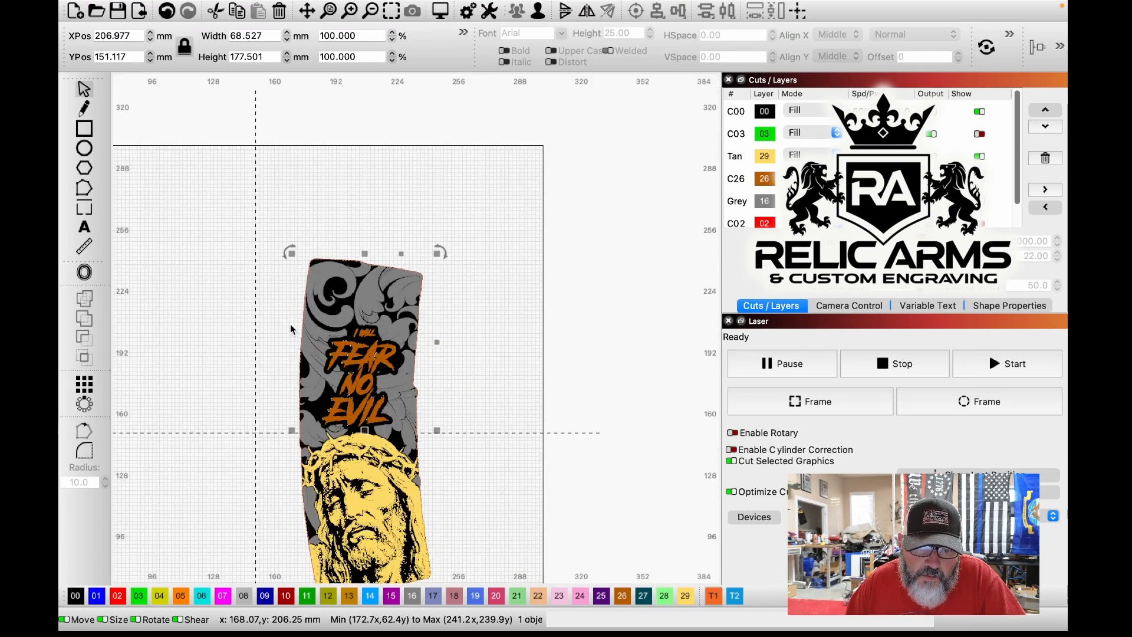
pyautogui.scroll(-5, 292, 326)
pyautogui.scroll(5, 314, 462)
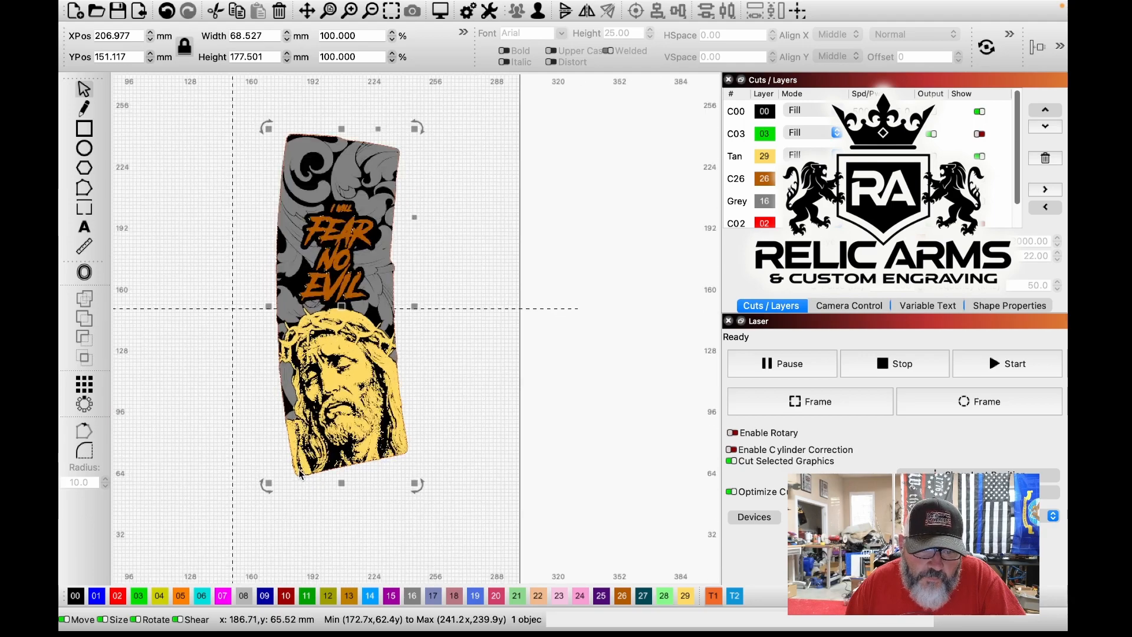
pyautogui.scroll(7, 301, 474)
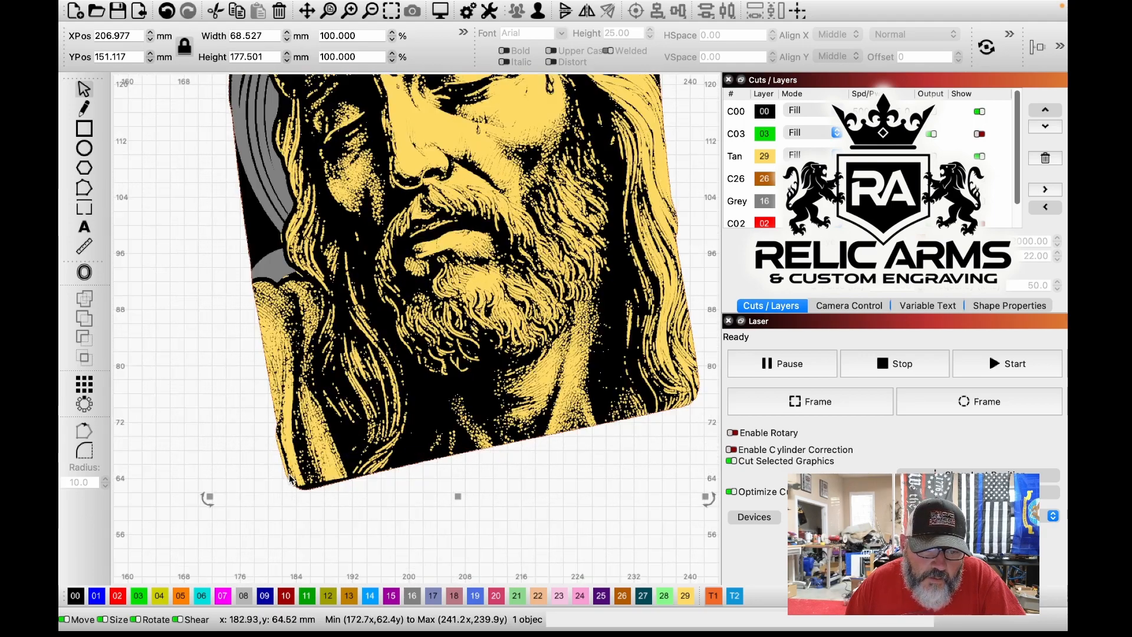
pyautogui.scroll(8, 289, 476)
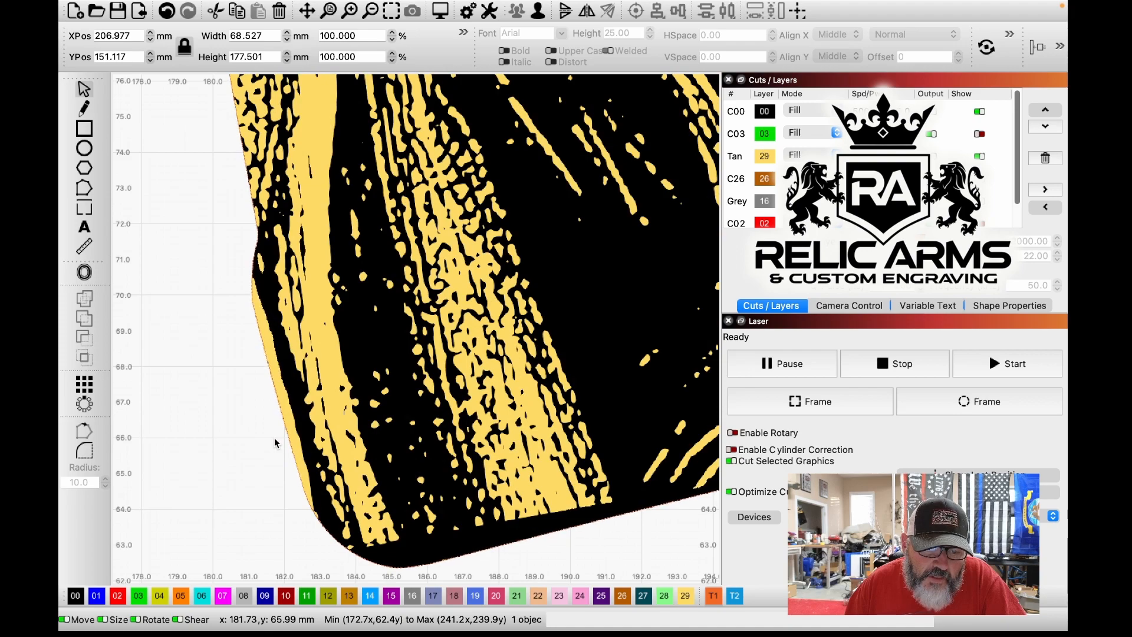
# Step: Show the red C02 layer with the whole trimmed right-hand panel in view
pyautogui.scroll(-5, 276, 436)
pyautogui.scroll(-2, 275, 439)
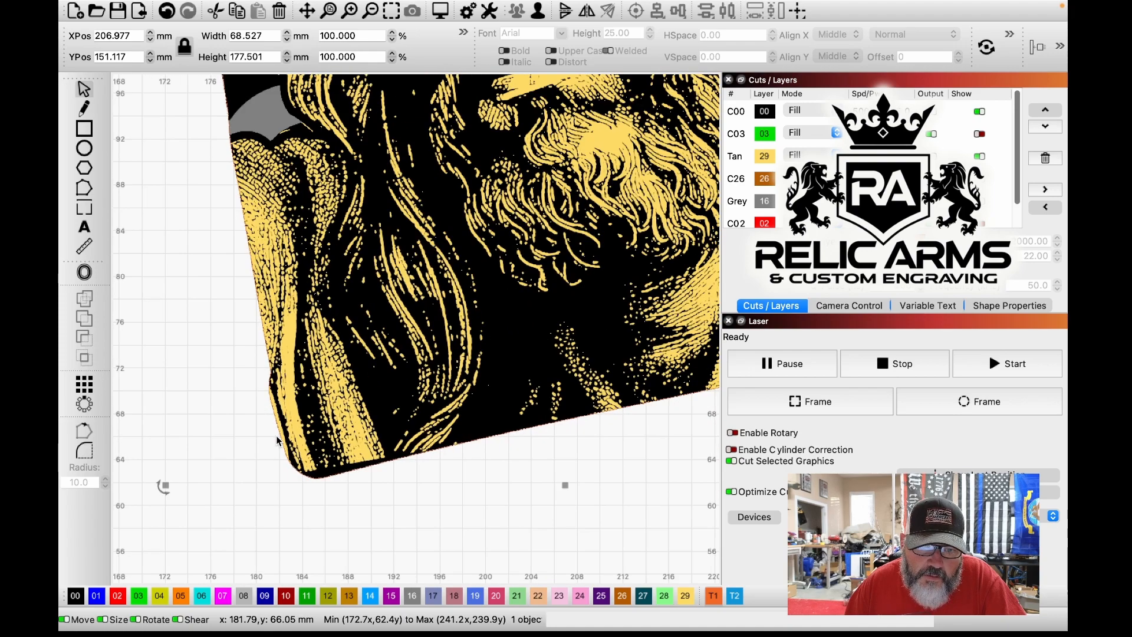
pyautogui.scroll(-5, 277, 440)
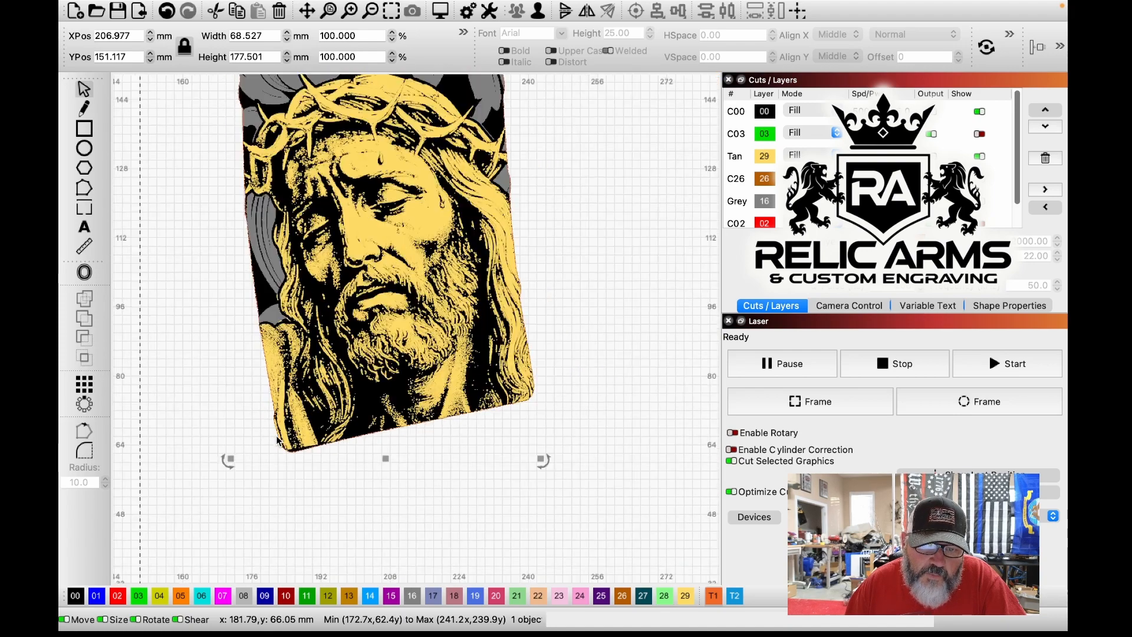
pyautogui.scroll(-3, 281, 440)
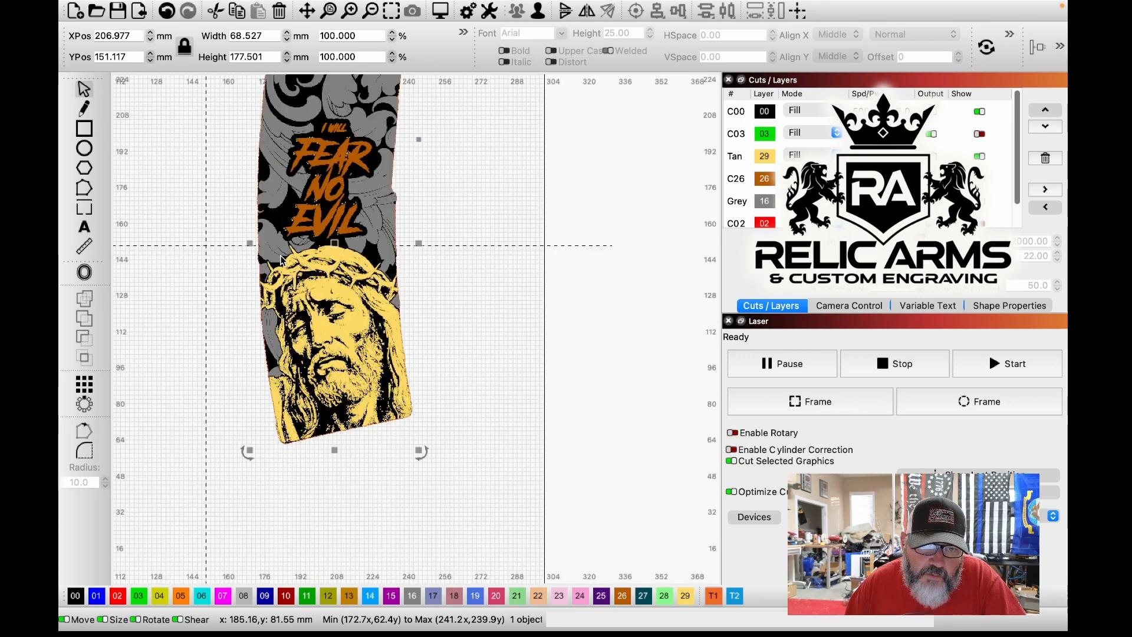
pyautogui.scroll(-3, 384, 293)
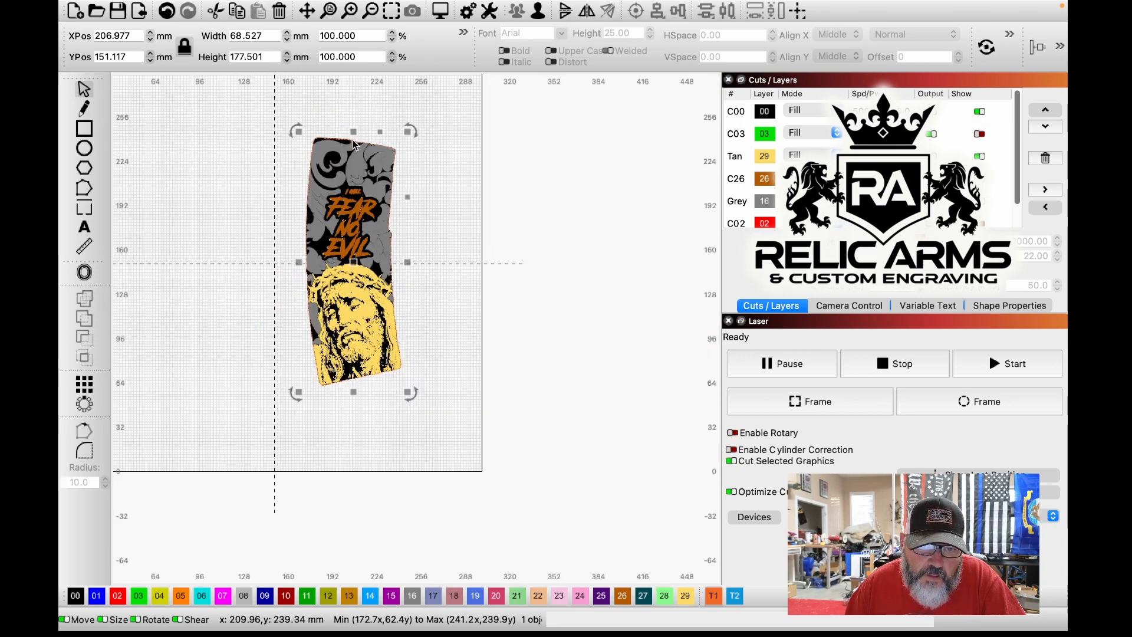
pyautogui.scroll(3, 352, 140)
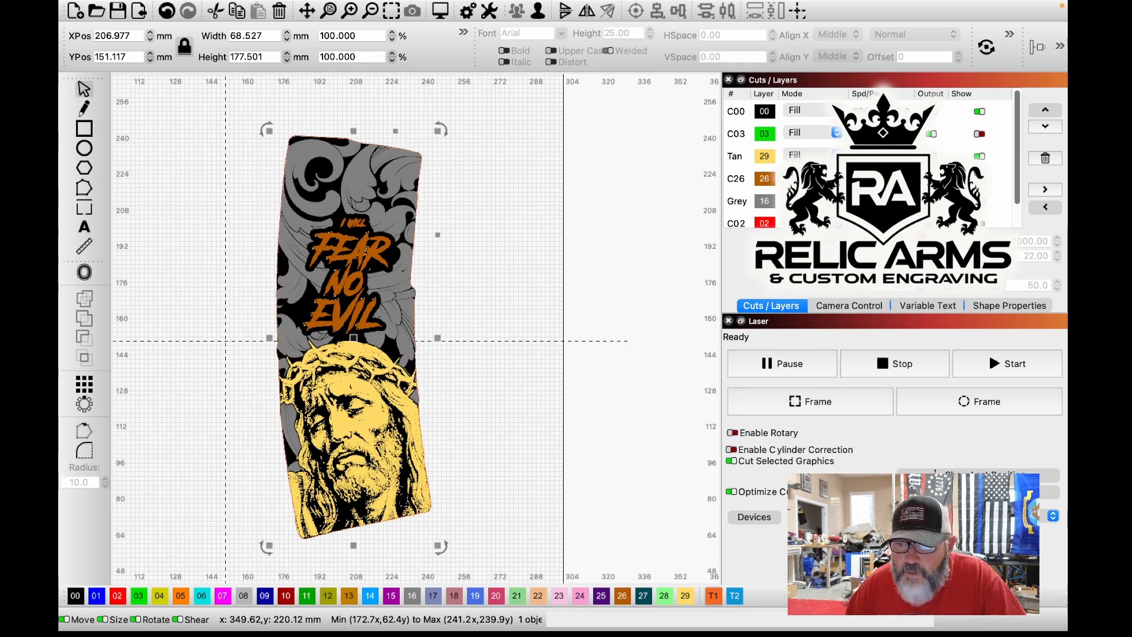
pyautogui.scroll(-1, 866, 165)
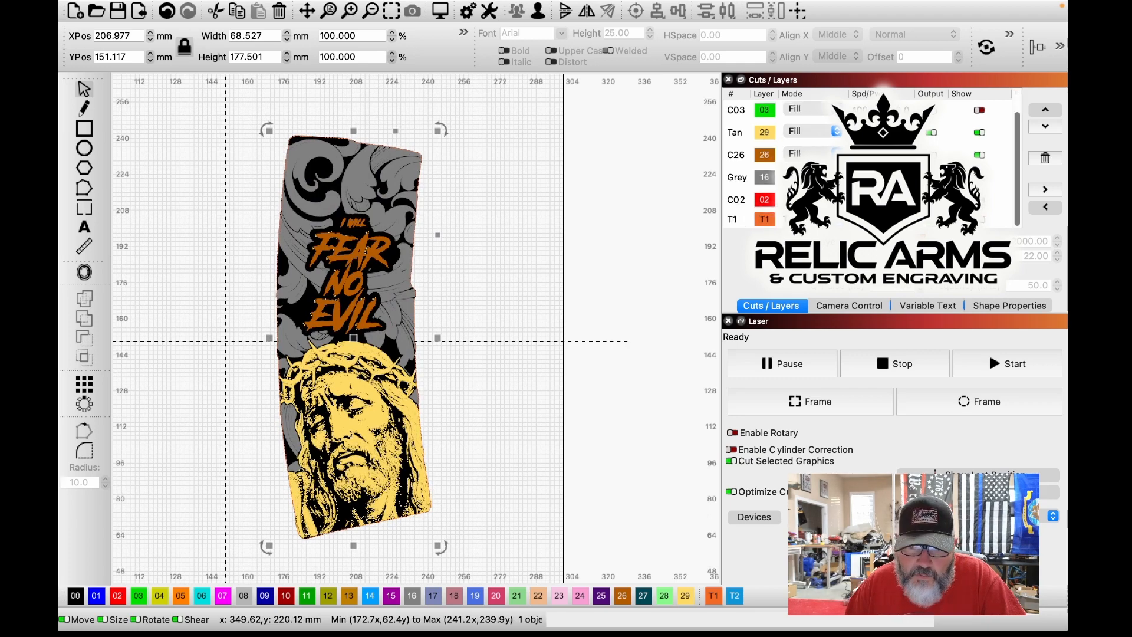
pyautogui.click(979, 200)
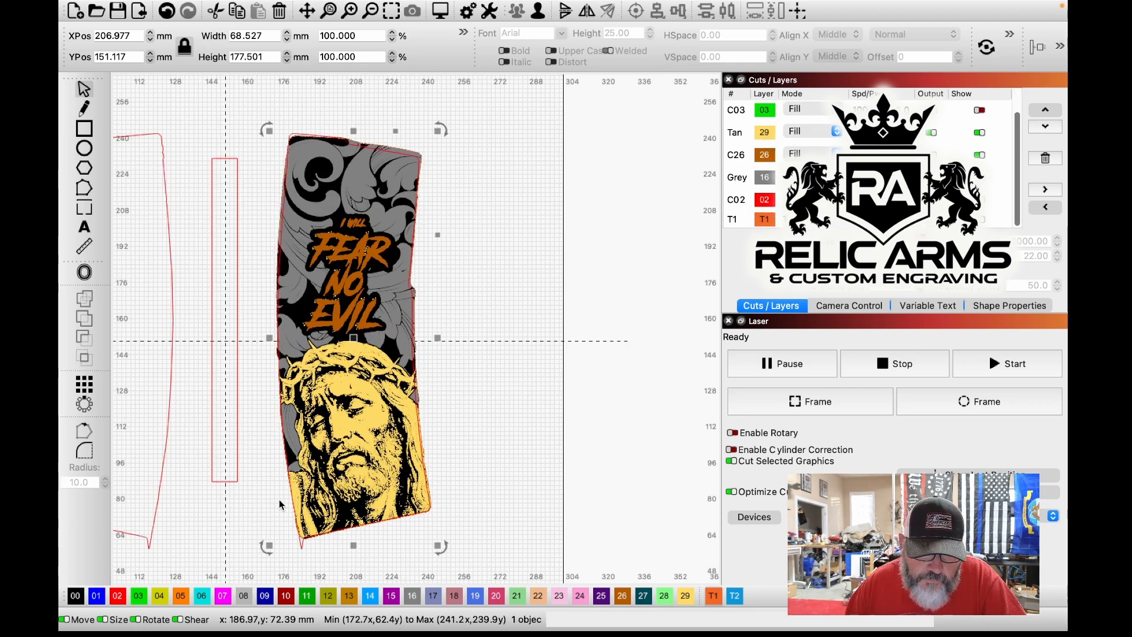
# Step: Ungroup the trimmed artwork inside the right-hand panel's outline
pyautogui.scroll(3, 278, 500)
pyautogui.scroll(5, 289, 512)
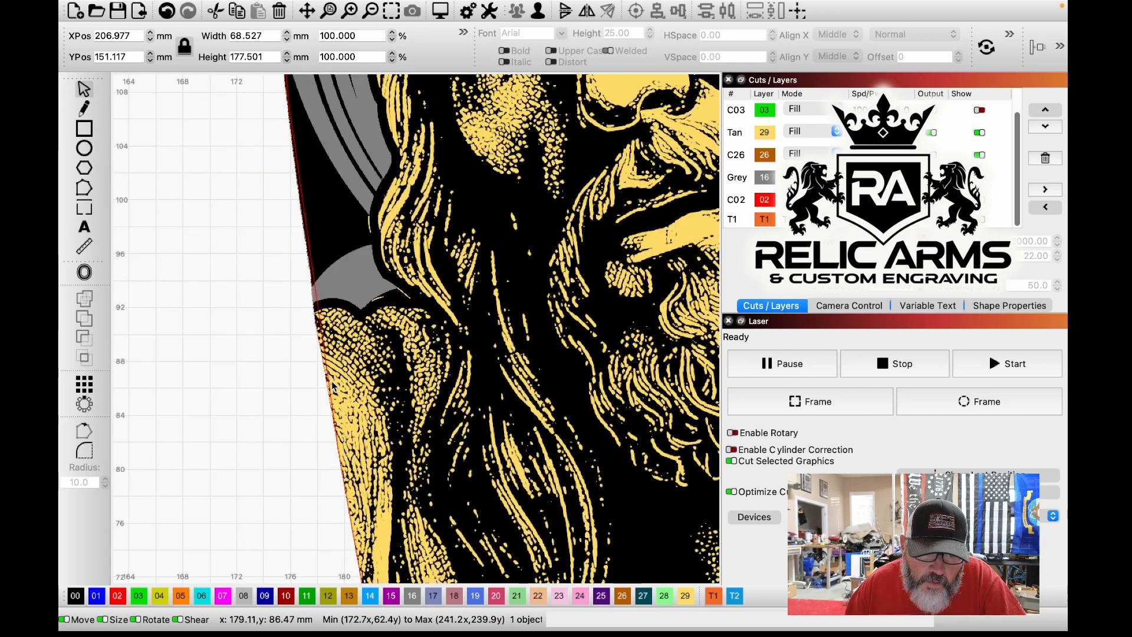
pyautogui.scroll(-3, 332, 386)
pyautogui.scroll(6, 322, 347)
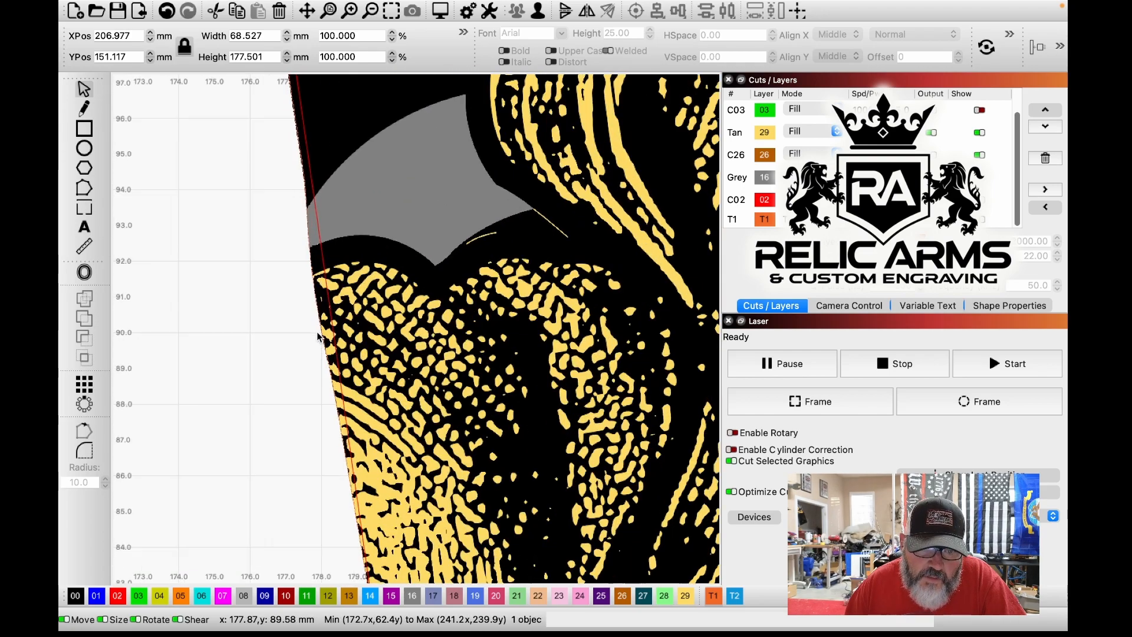
pyautogui.click(309, 339)
pyautogui.click(365, 324)
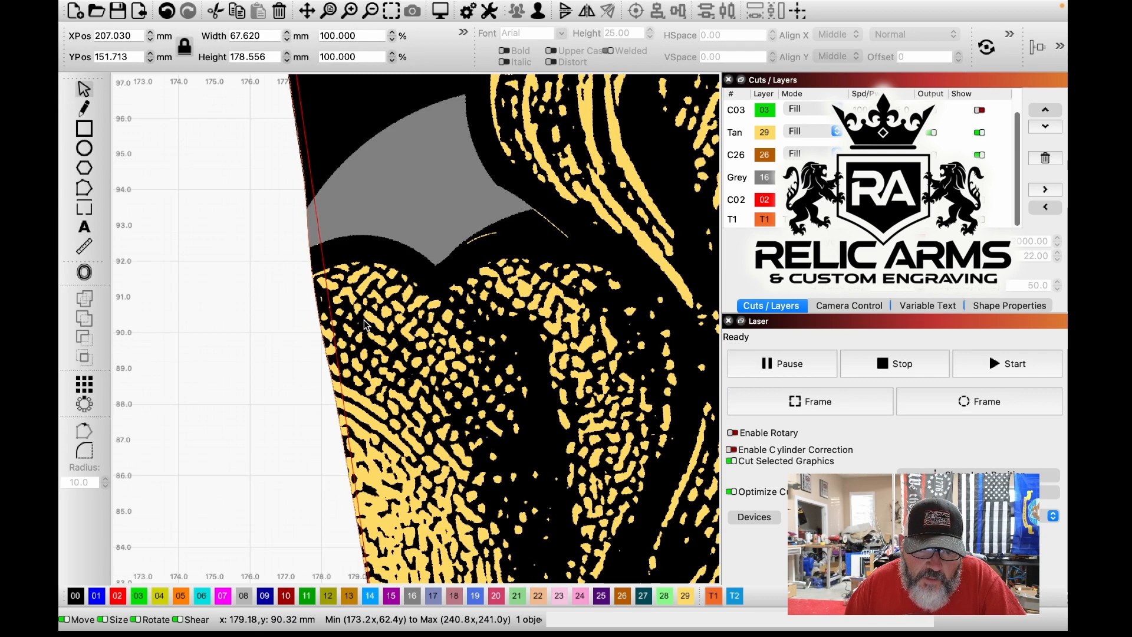
pyautogui.rightClick(364, 324)
pyautogui.click(404, 459)
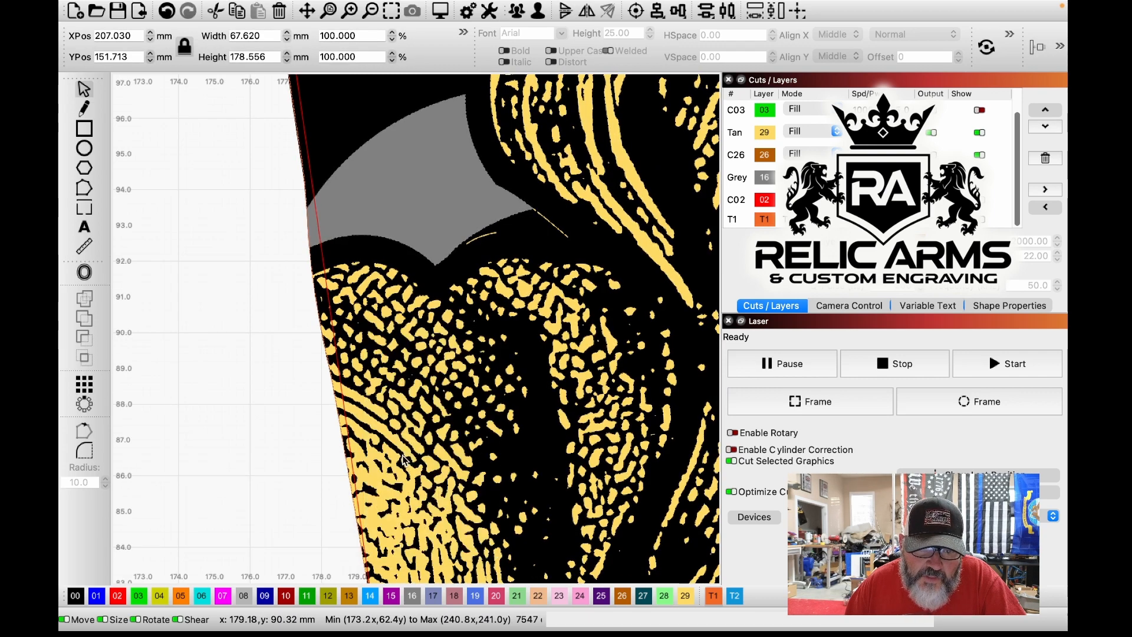
# Step: Delete the leftover cut-off artwork that extends beyond the right-hand panel's red outline
pyautogui.click(297, 380)
pyautogui.click(326, 334)
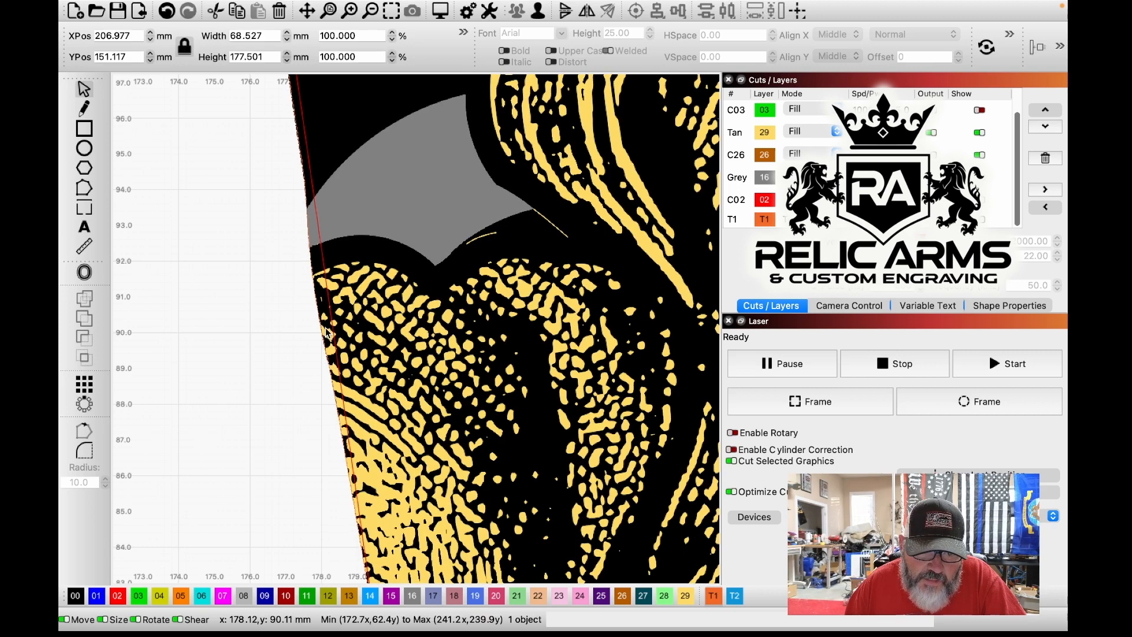
pyautogui.scroll(3, 314, 342)
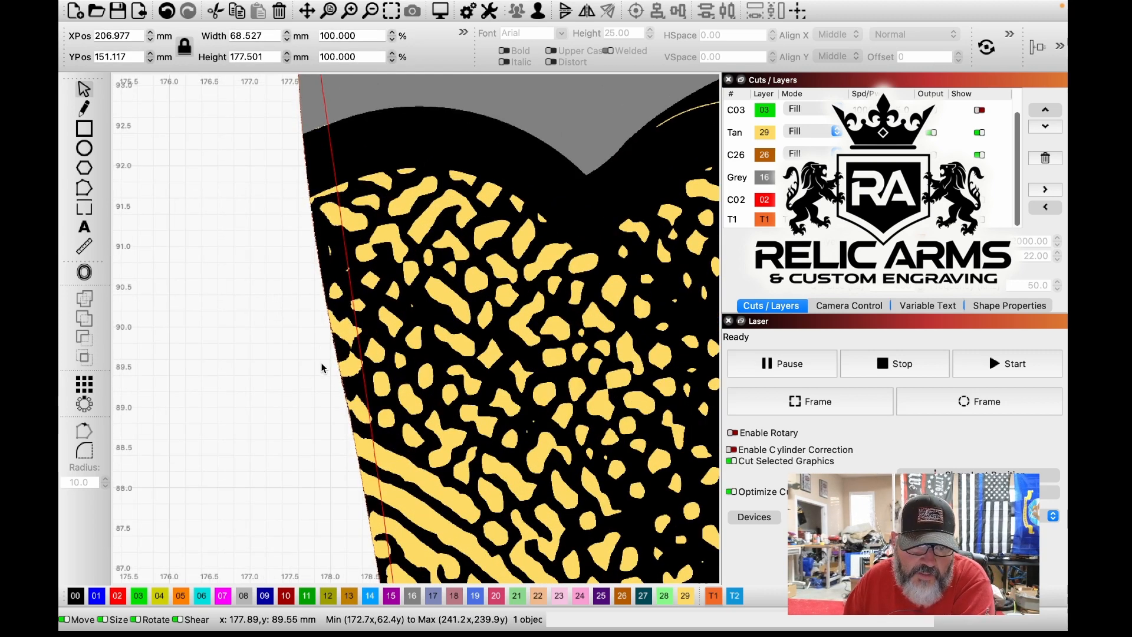
pyautogui.press('Delete')
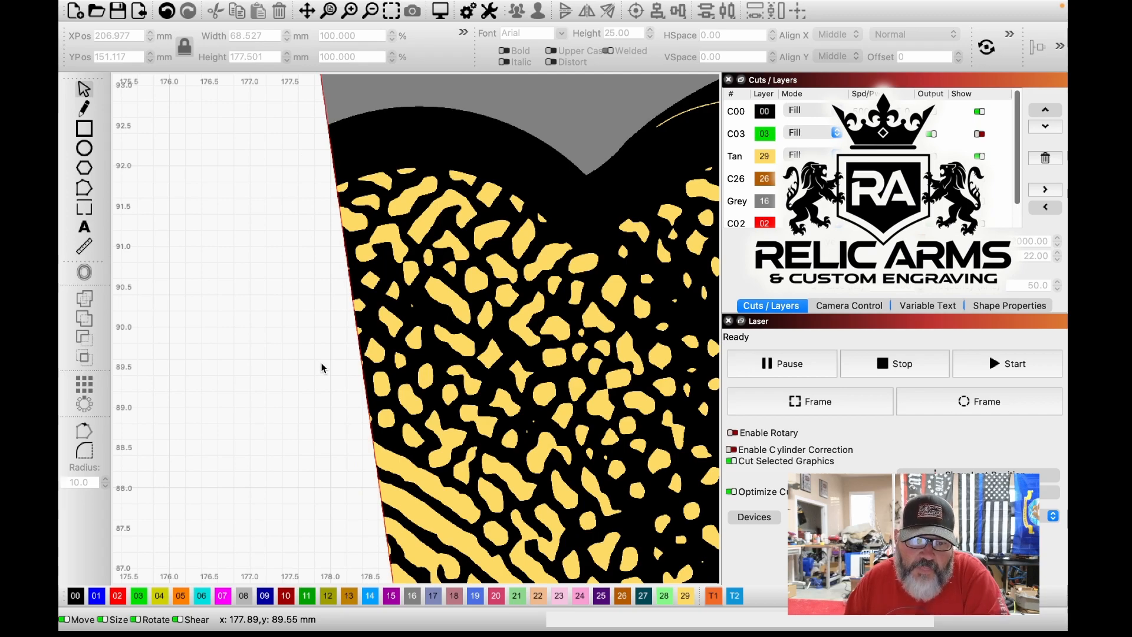
# Step: Examine the trimmed right-hand panel against the red template shapes, from its lower-left edge up to the top edge
pyautogui.scroll(-5, 380, 372)
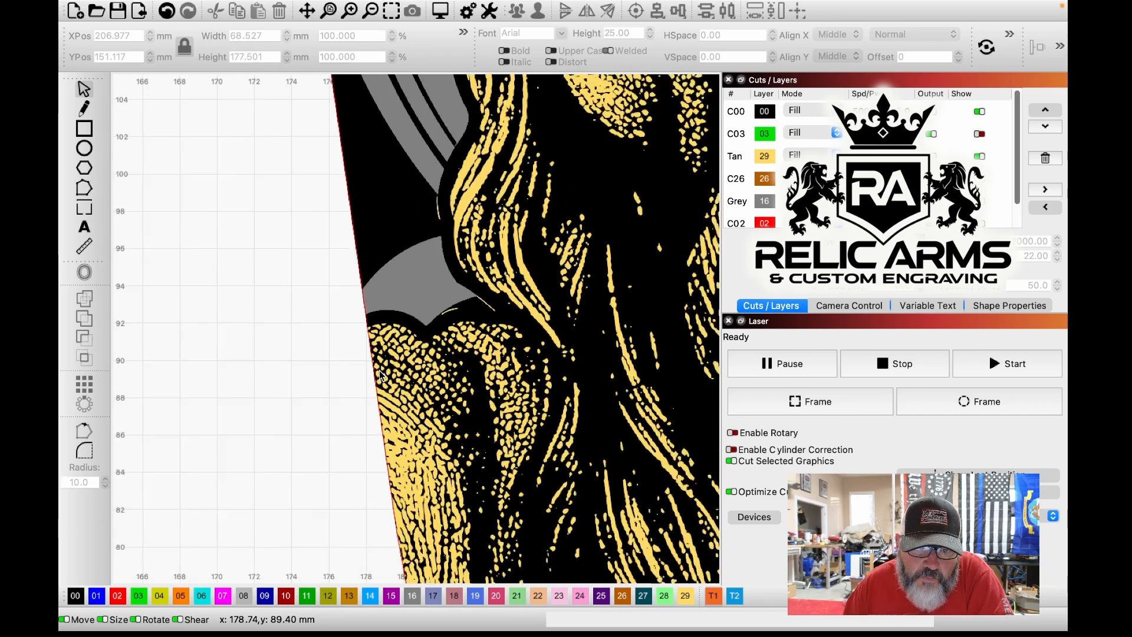
pyautogui.scroll(-3, 380, 376)
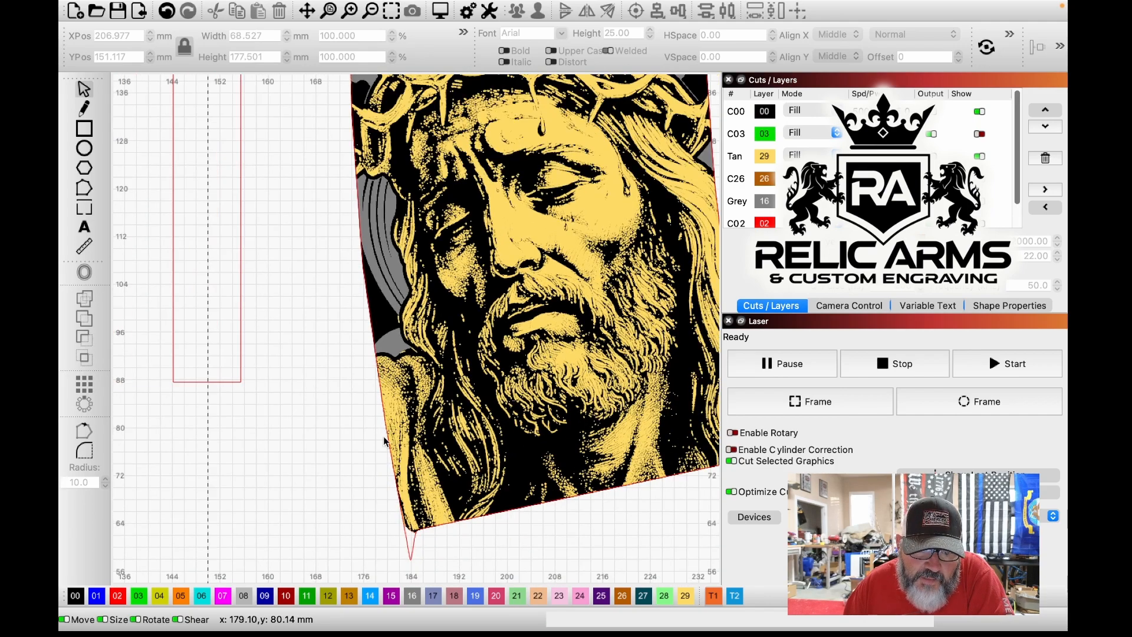
pyautogui.scroll(-2, 404, 491)
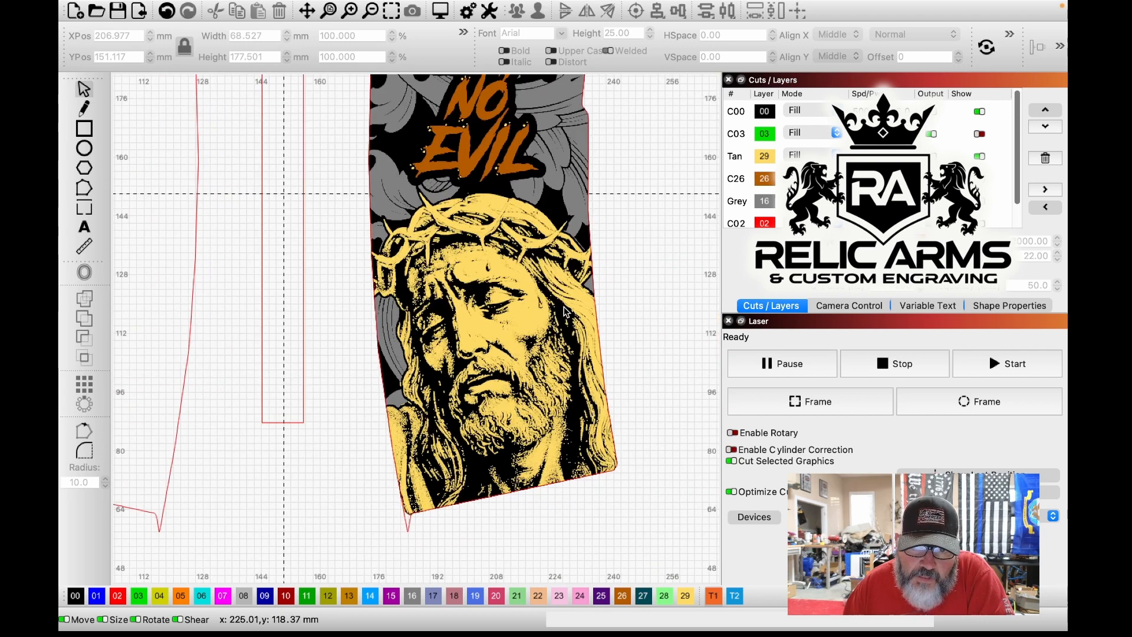
pyautogui.scroll(-3, 566, 281)
pyautogui.scroll(-1, 563, 248)
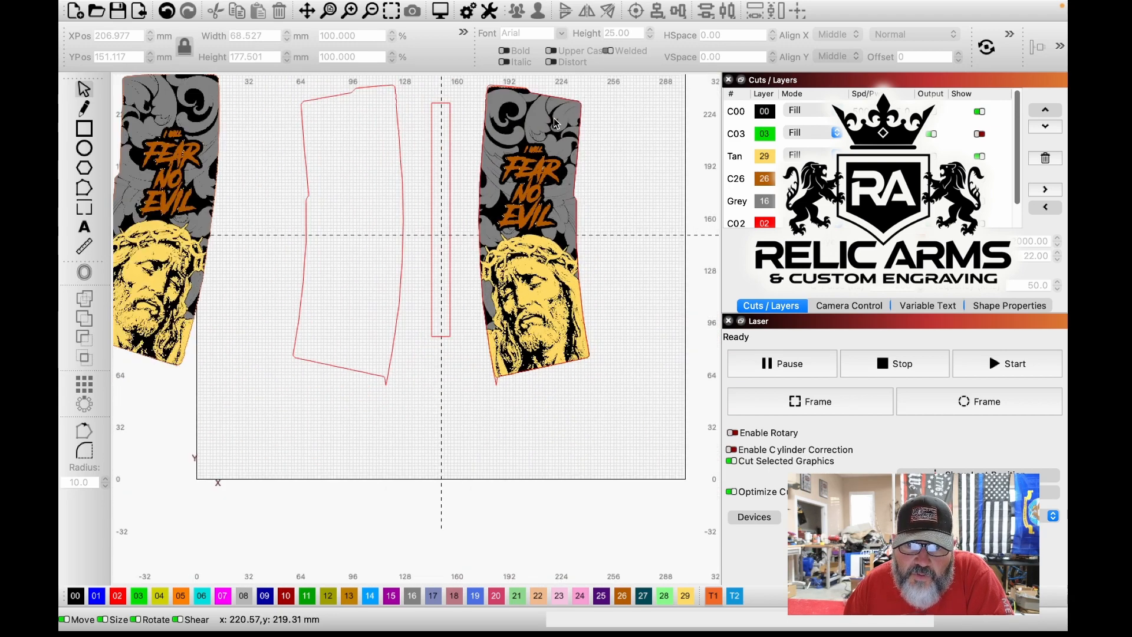
pyautogui.scroll(2, 524, 81)
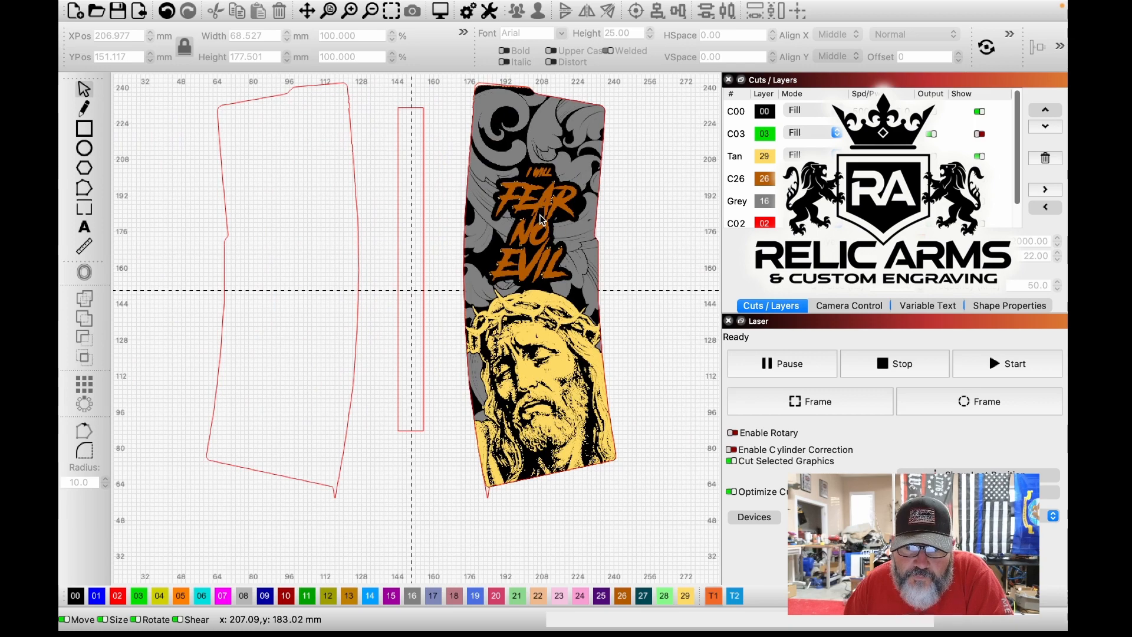
pyautogui.scroll(1, 387, 213)
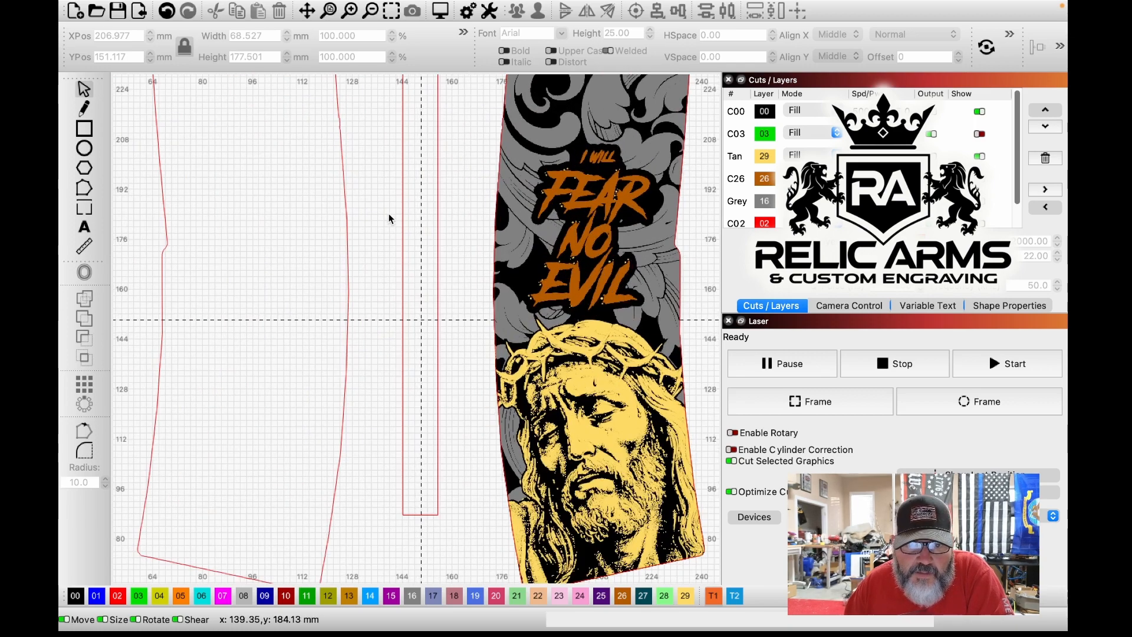
pyautogui.scroll(-1, 391, 216)
pyautogui.scroll(-1, 394, 216)
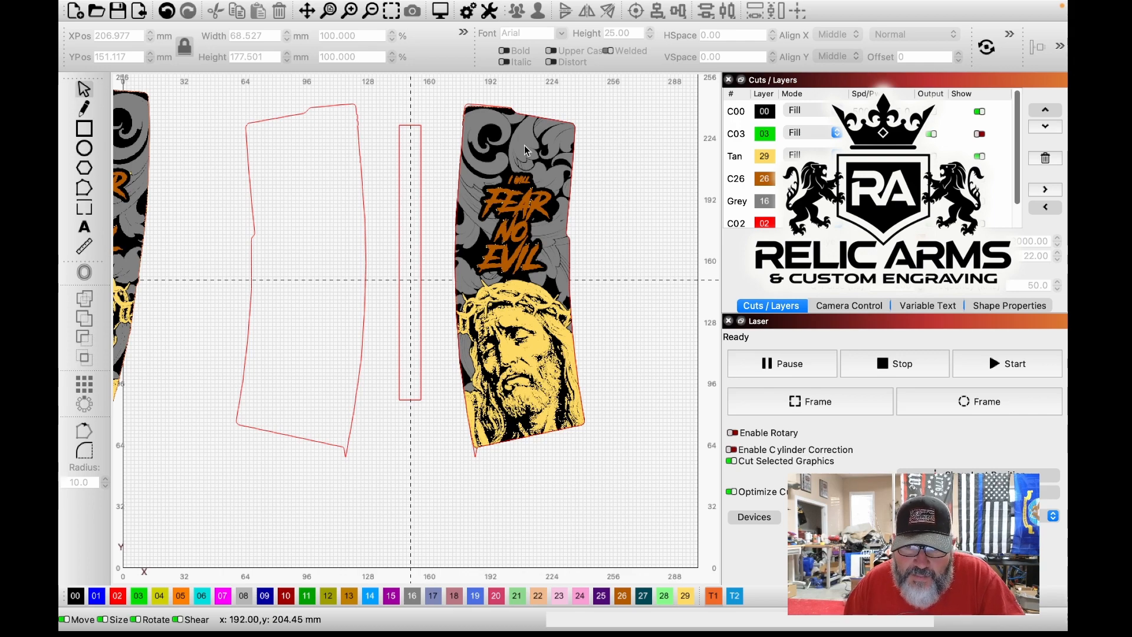
pyautogui.scroll(1, 531, 99)
pyautogui.scroll(1, 530, 99)
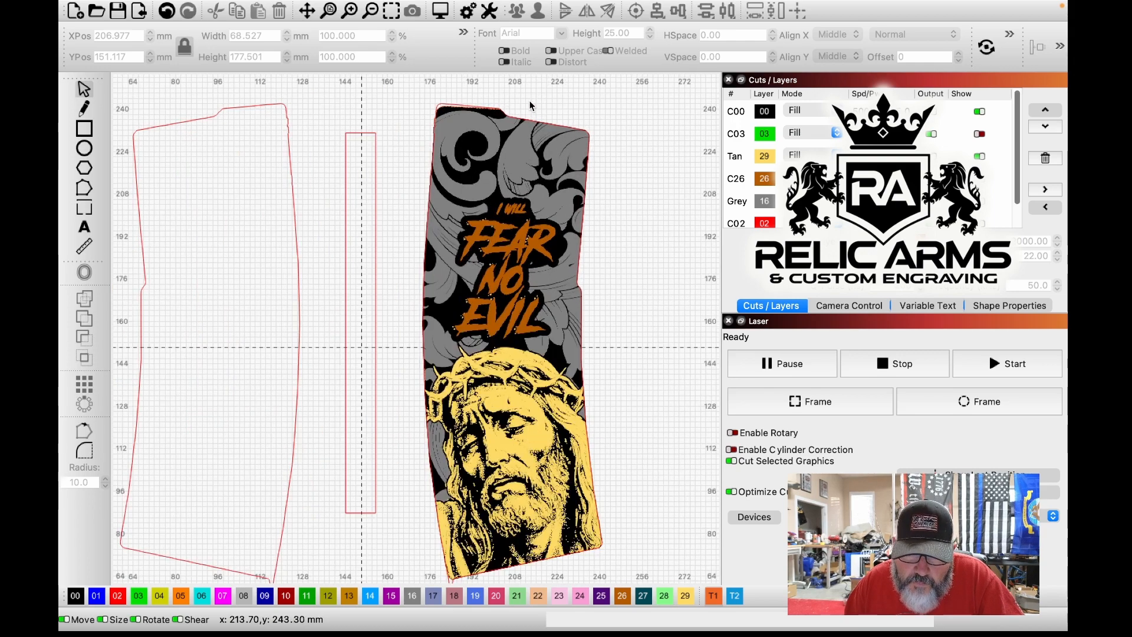
pyautogui.scroll(-1, 531, 109)
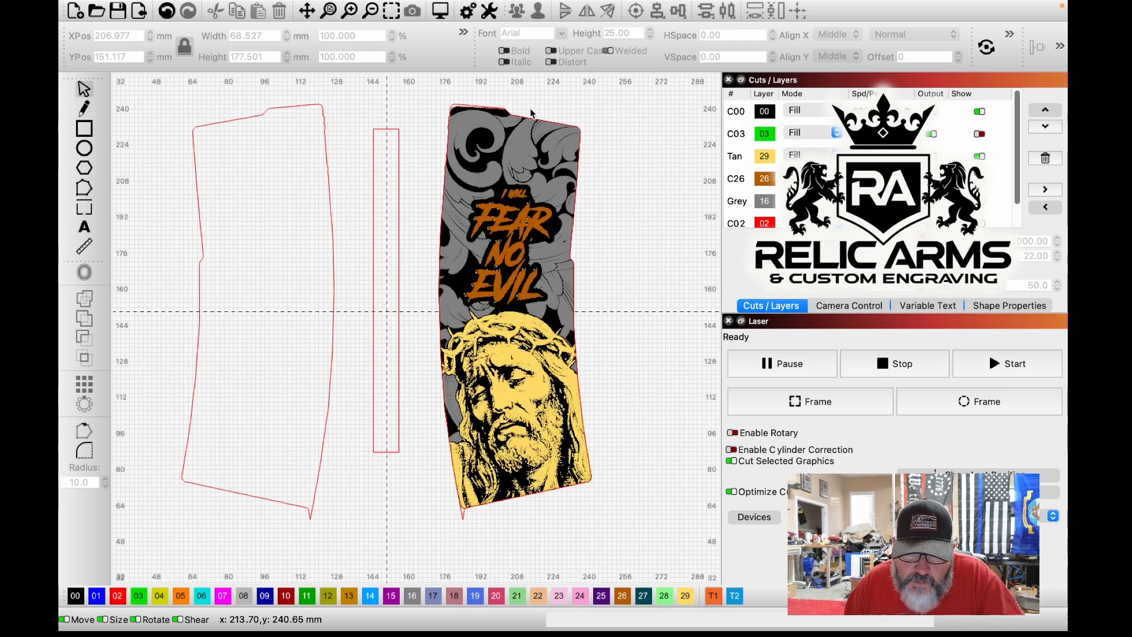
# Step: Frame the red template outline around the right-hand panel with Live Framing in Contour mode
pyautogui.click(464, 518)
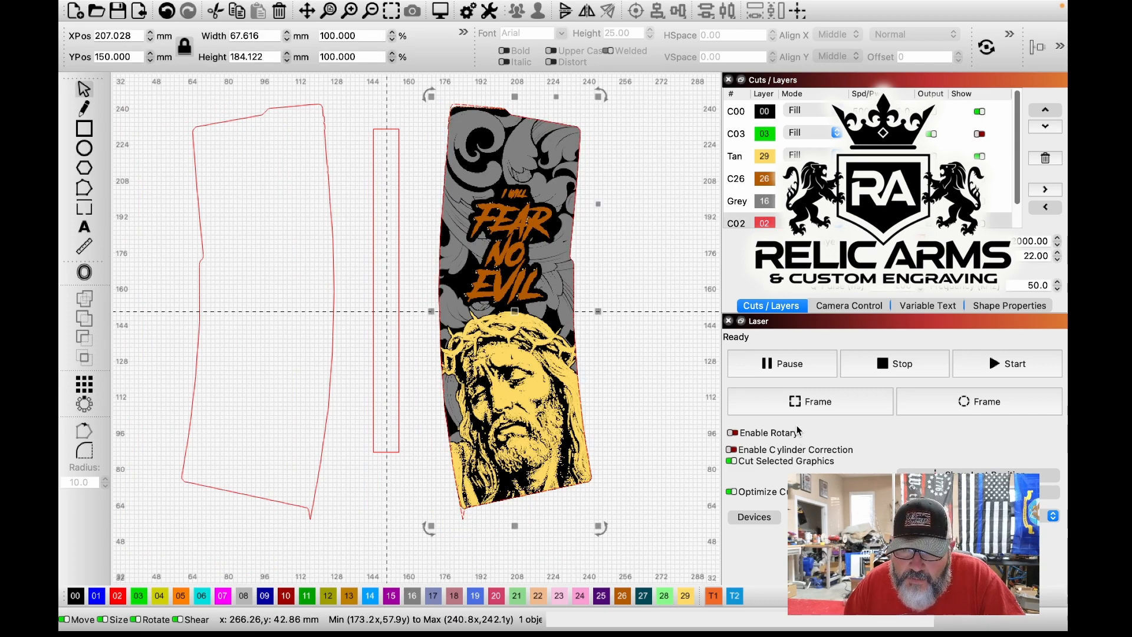
pyautogui.click(793, 403)
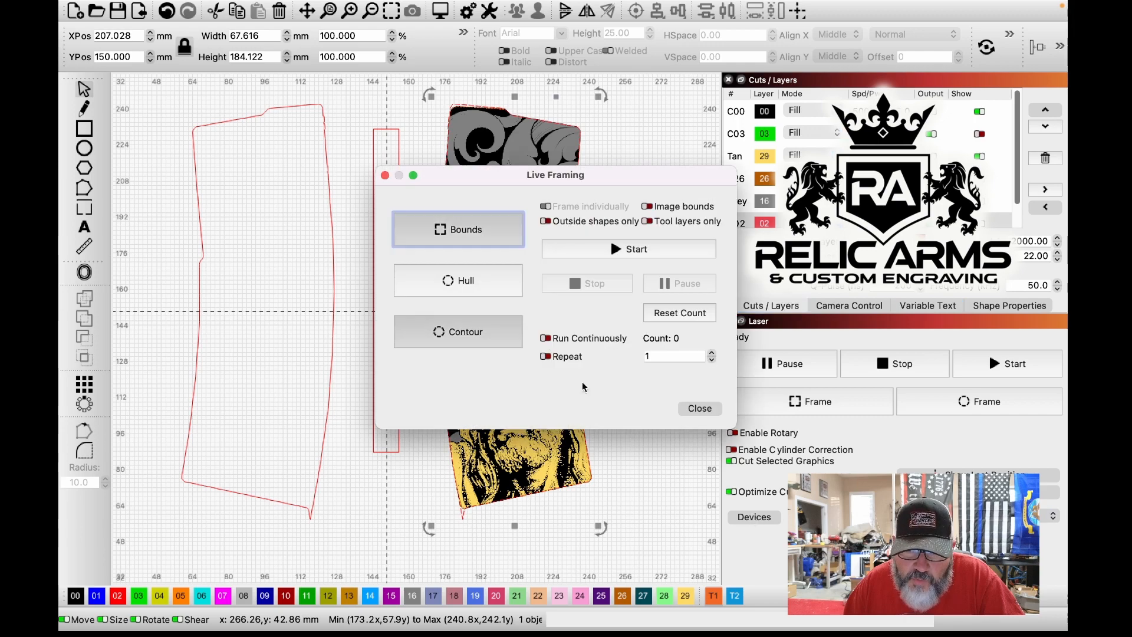
pyautogui.click(439, 331)
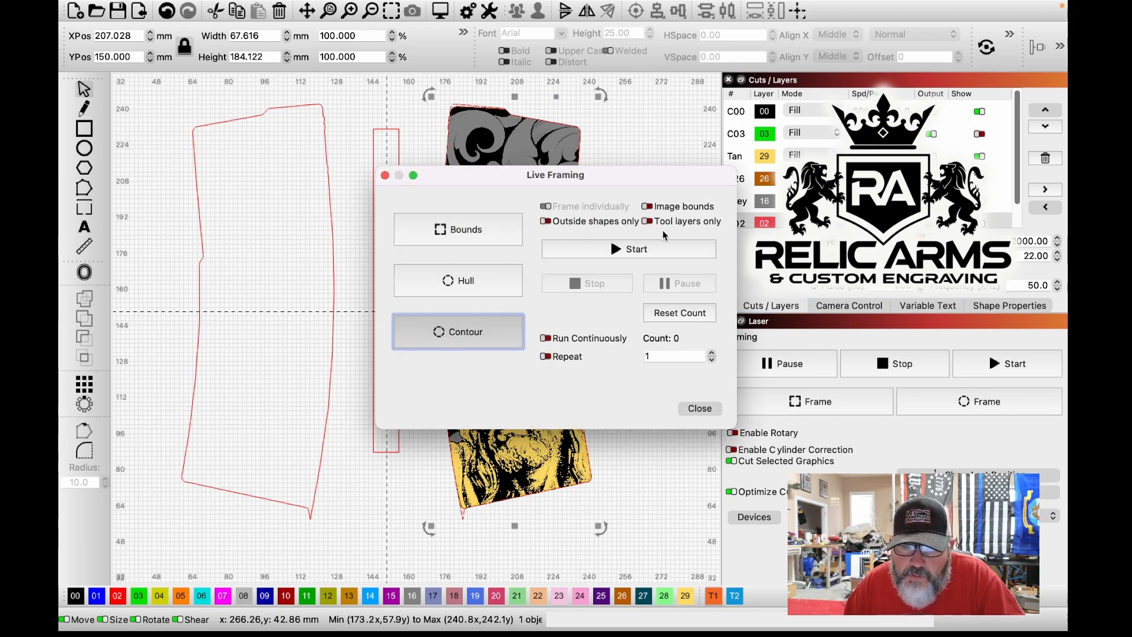
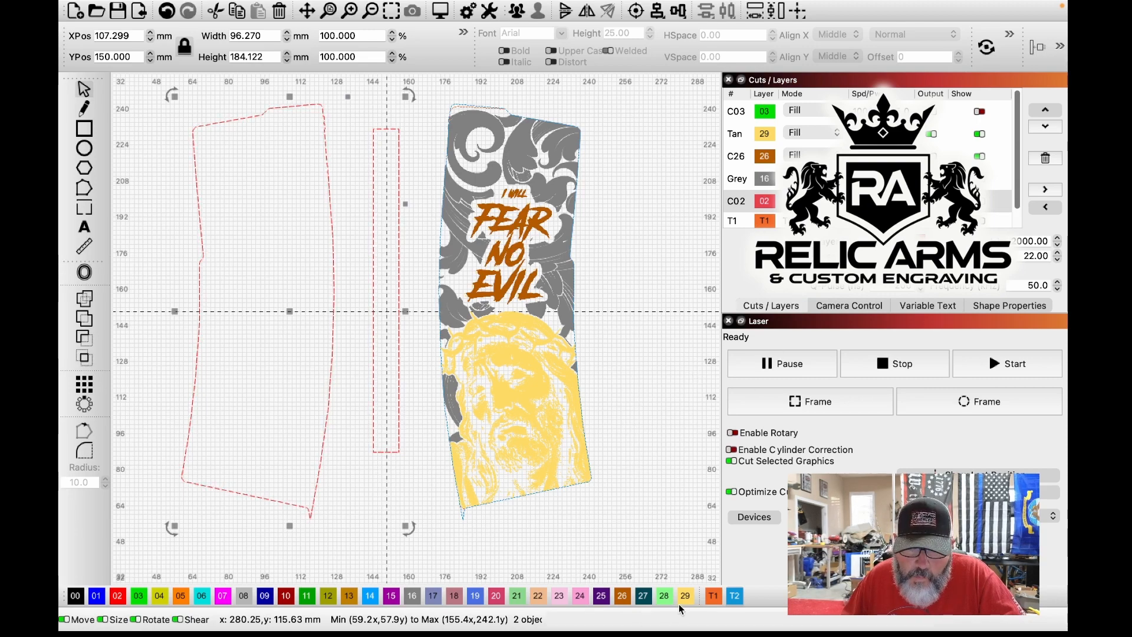
# Step: Assign the empty panel template and the narrow rectangle to tool layer T2, and delete the C03 layer
pyautogui.click(735, 597)
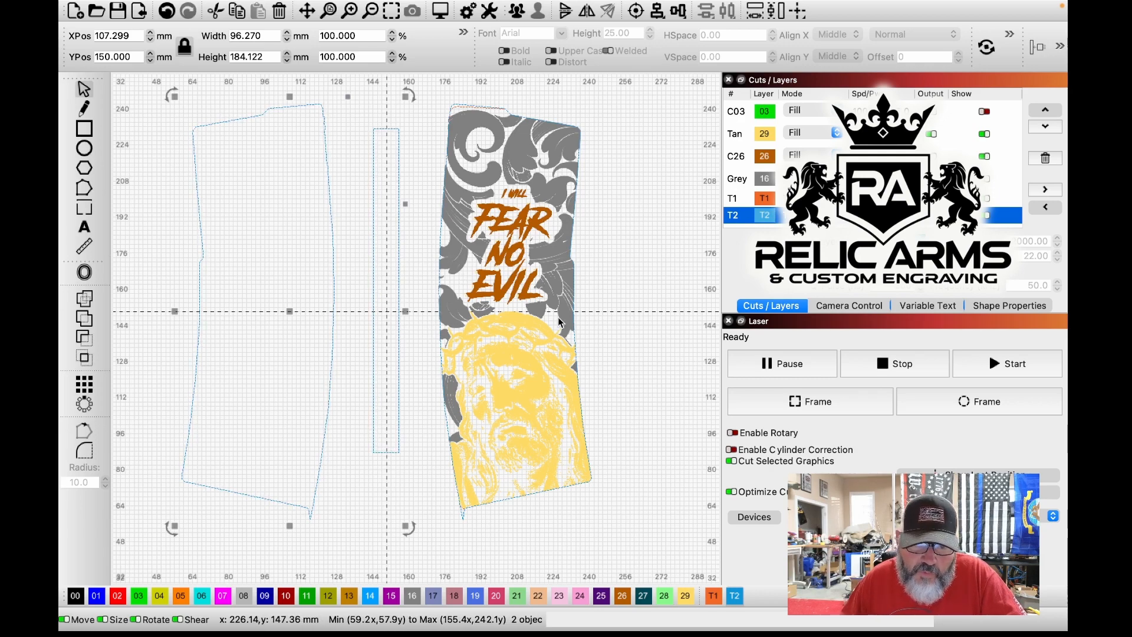
pyautogui.click(969, 114)
pyautogui.click(1045, 159)
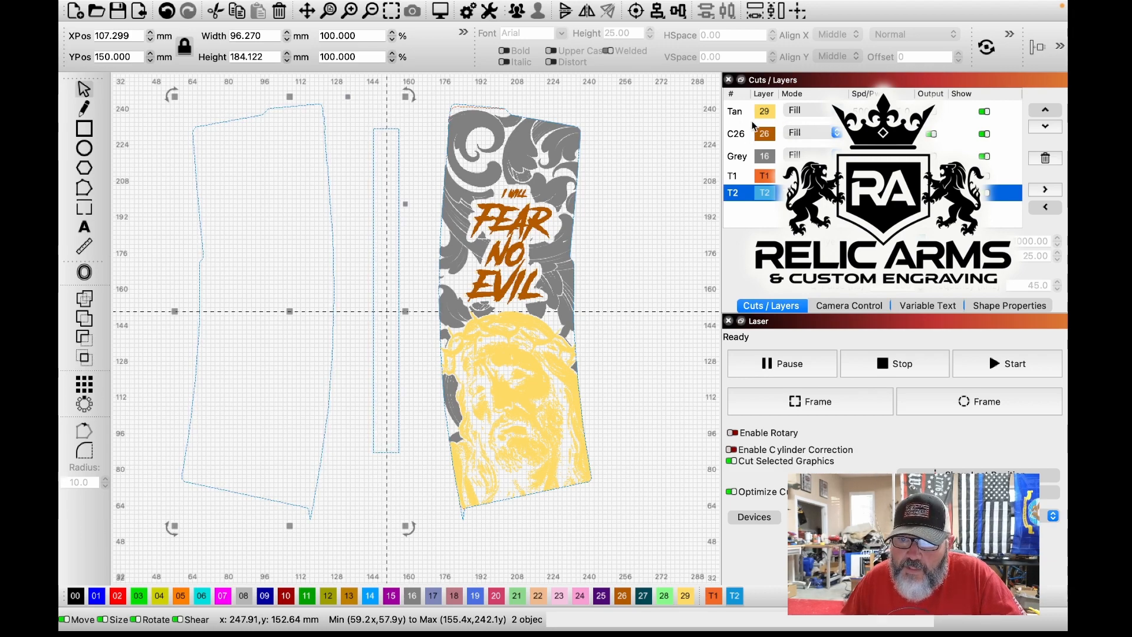
# Step: Assign the FDE preset from PMAG Black, Multicam Colors 300 in the material library to layer C26
pyautogui.click(739, 136)
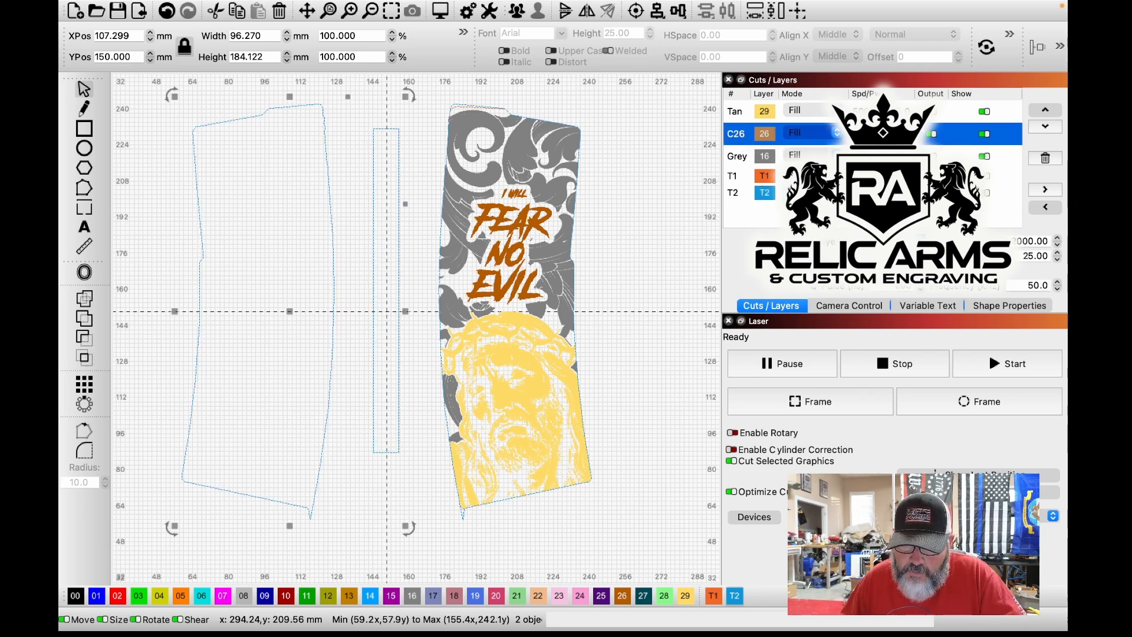
pyautogui.click(912, 578)
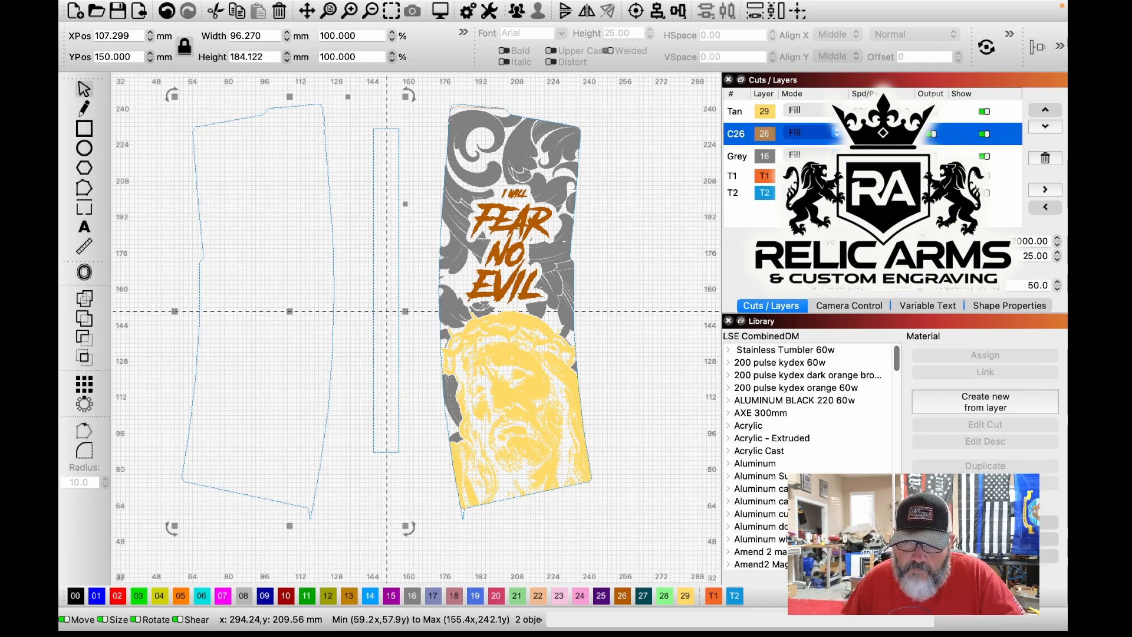
pyautogui.scroll(-12, 843, 507)
pyautogui.scroll(-9, 814, 454)
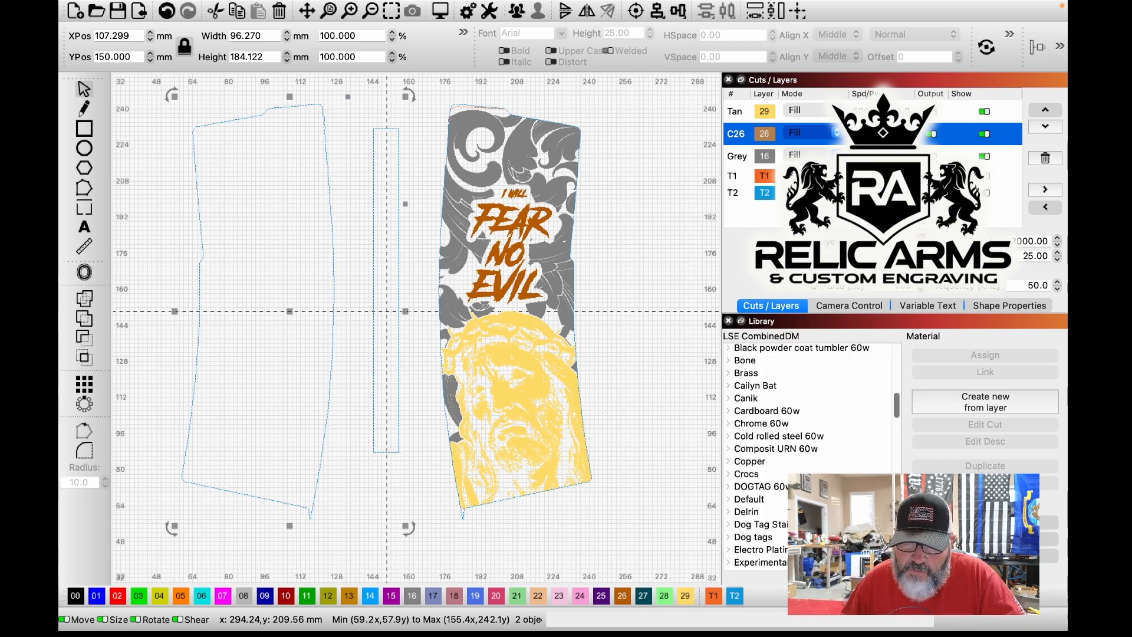
pyautogui.scroll(-3, 810, 454)
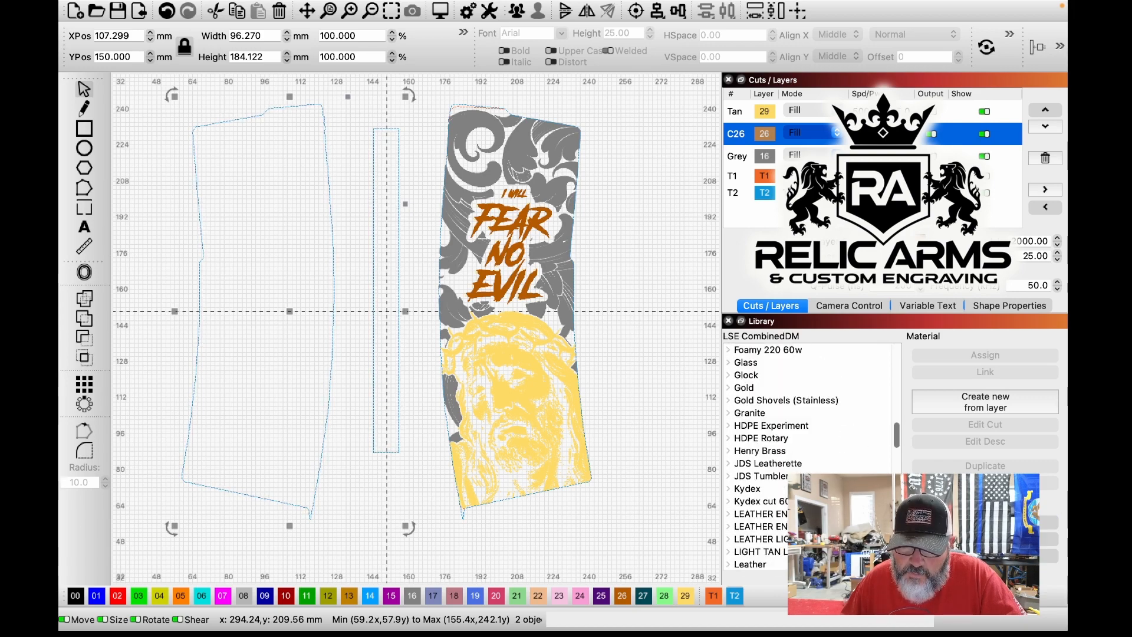
pyautogui.scroll(-6, 810, 454)
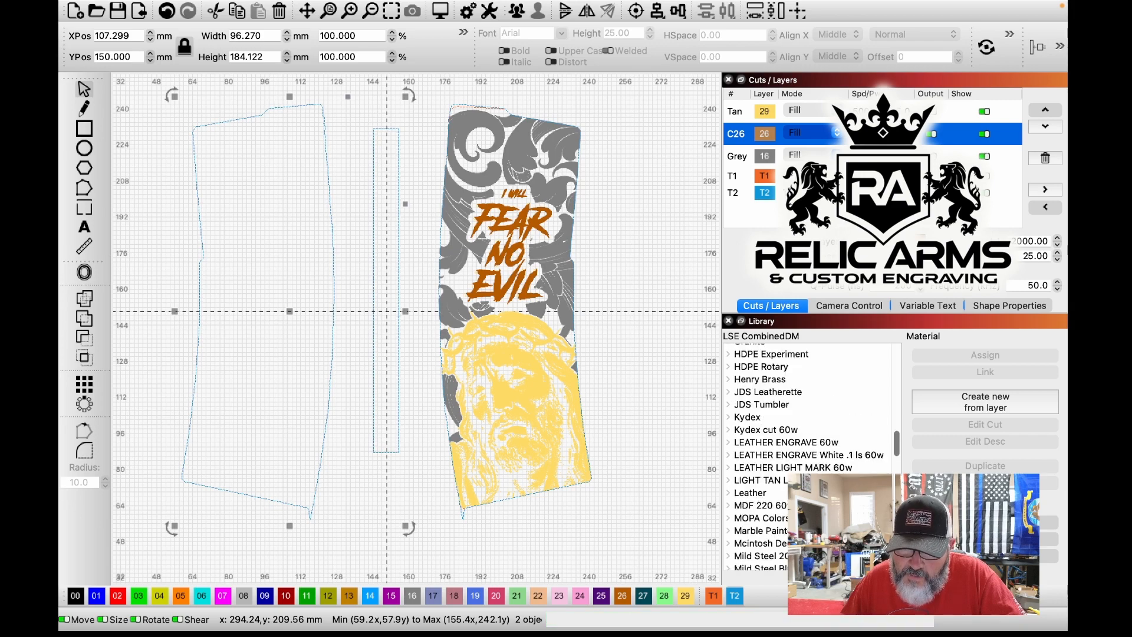
pyautogui.scroll(3, 810, 454)
pyautogui.scroll(-8, 810, 454)
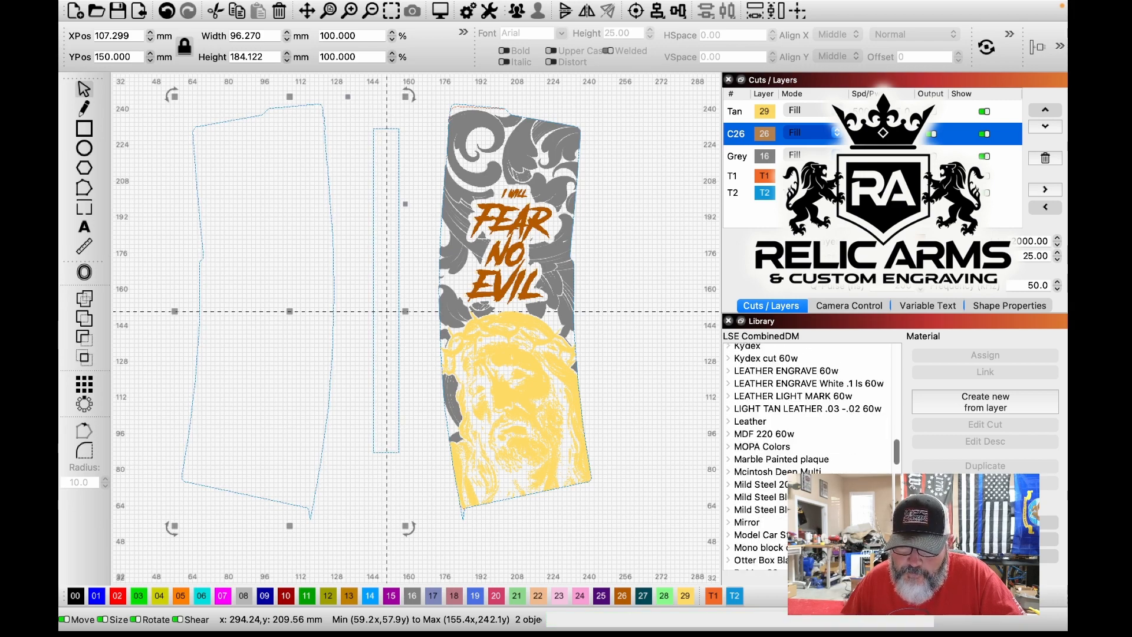
pyautogui.scroll(-14, 811, 454)
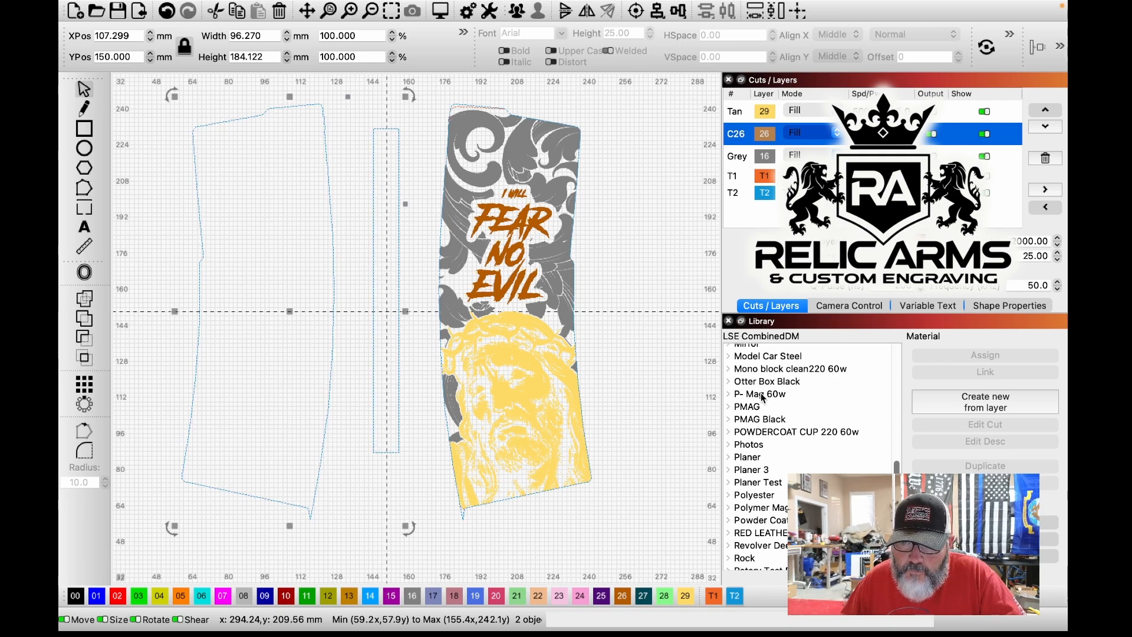
pyautogui.doubleClick(762, 419)
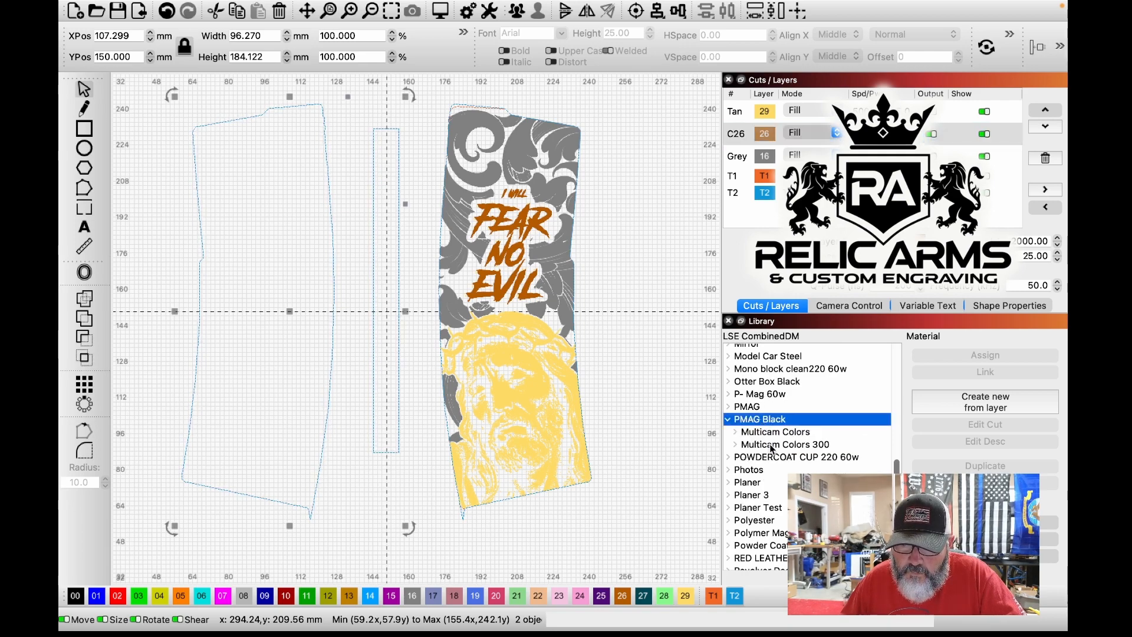
pyautogui.doubleClick(771, 445)
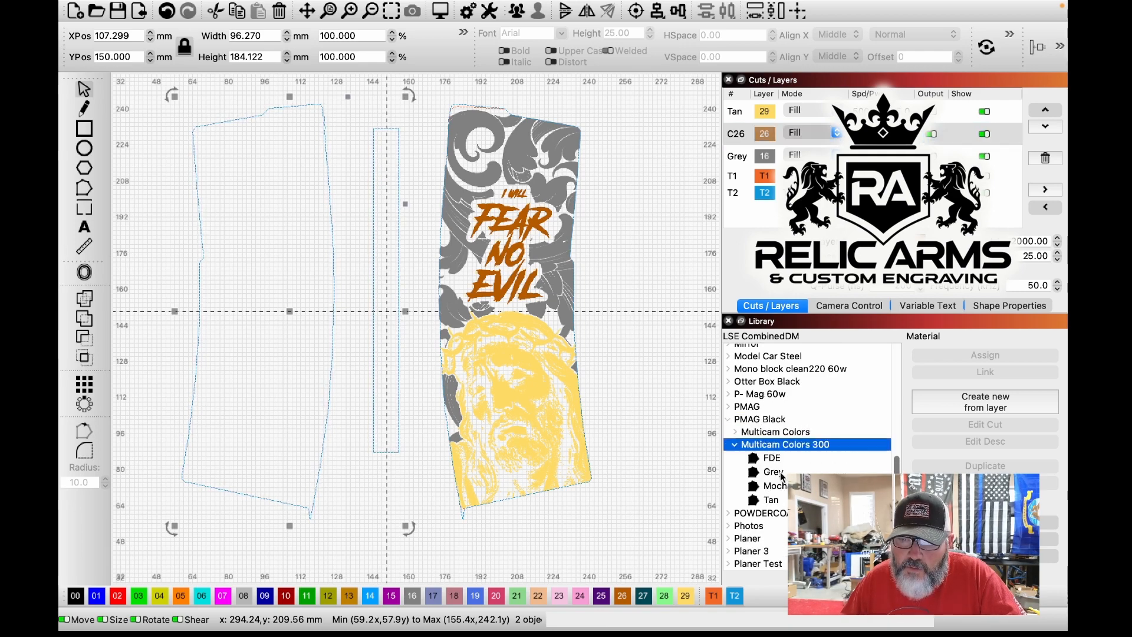
pyautogui.click(771, 460)
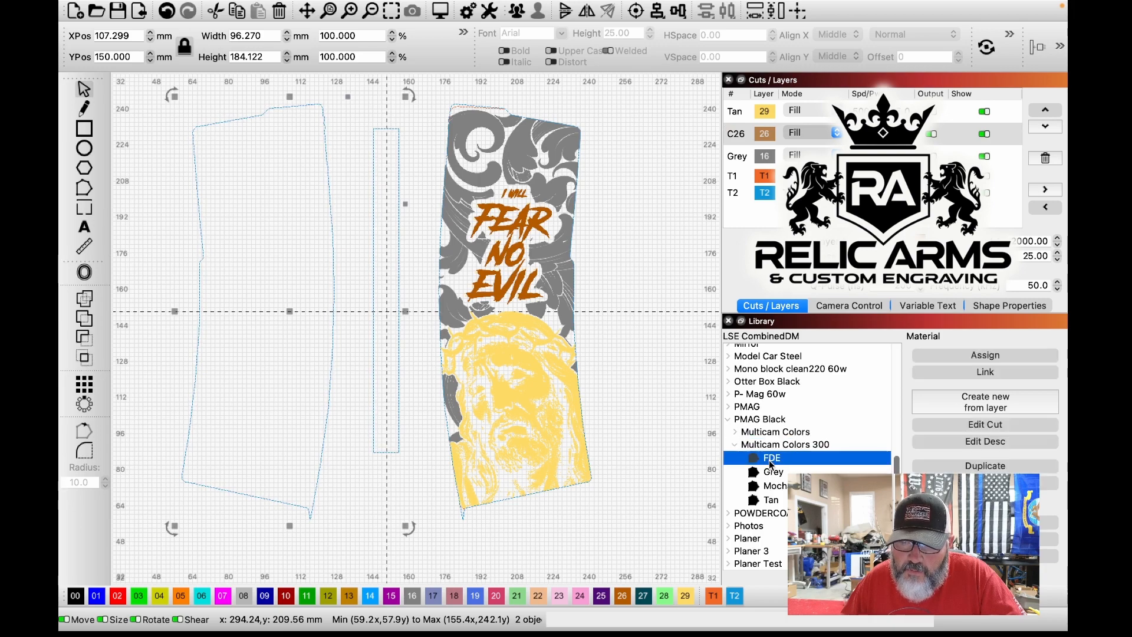
pyautogui.click(981, 356)
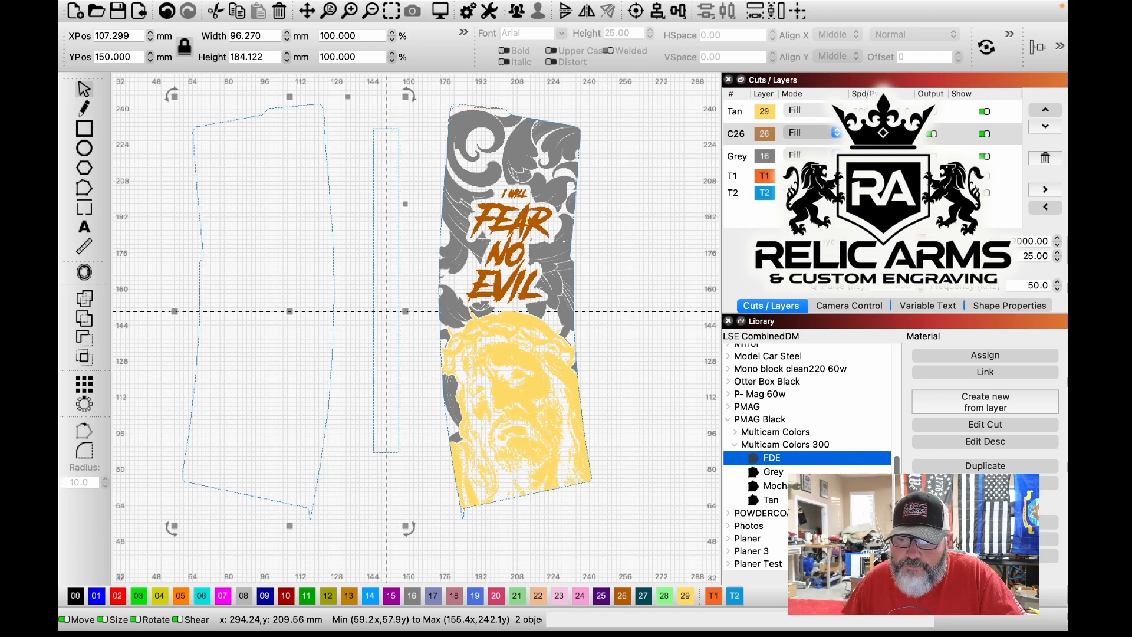
pyautogui.click(874, 577)
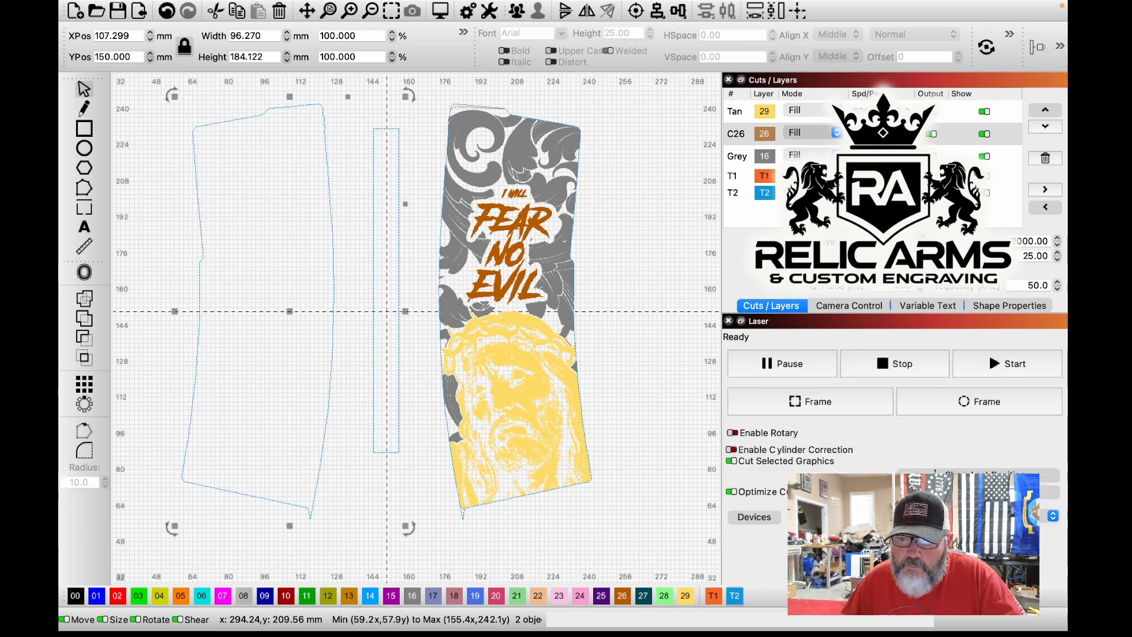
# Step: Check the cut settings of layer C26 without changing them, and assign the FDE preset to the layer again
pyautogui.doubleClick(742, 136)
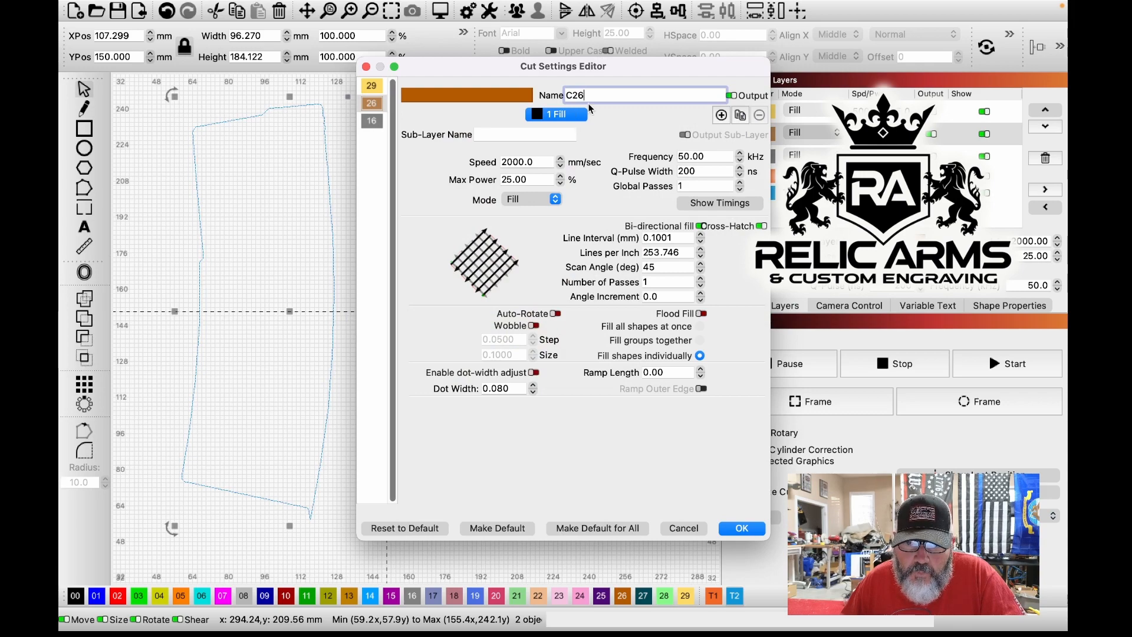
pyautogui.click(694, 530)
pyautogui.click(913, 578)
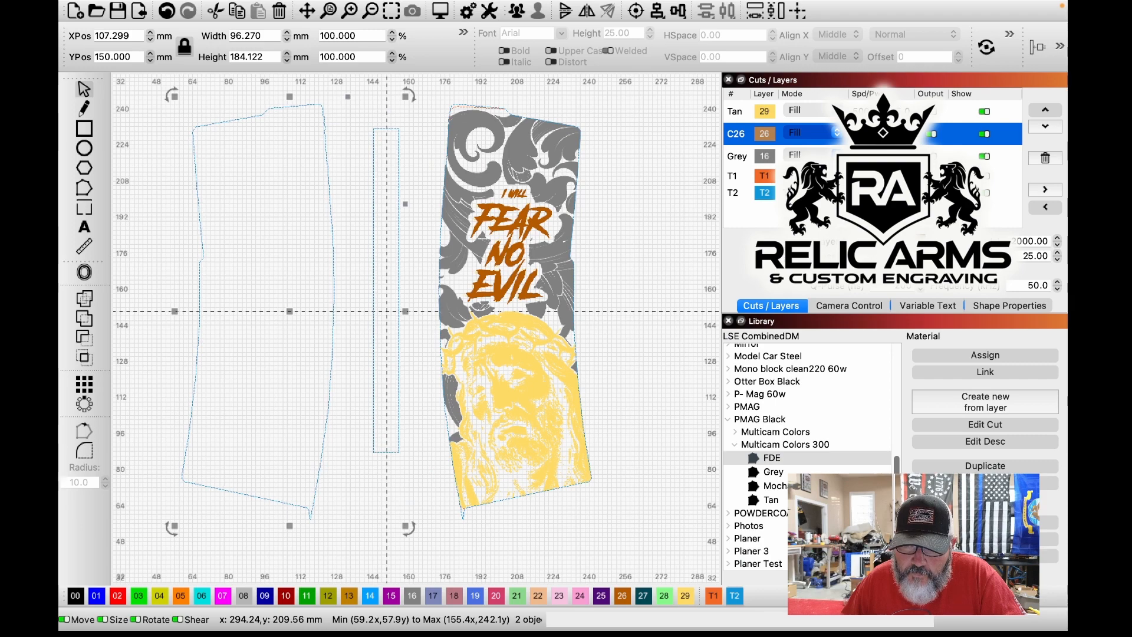
pyautogui.click(824, 459)
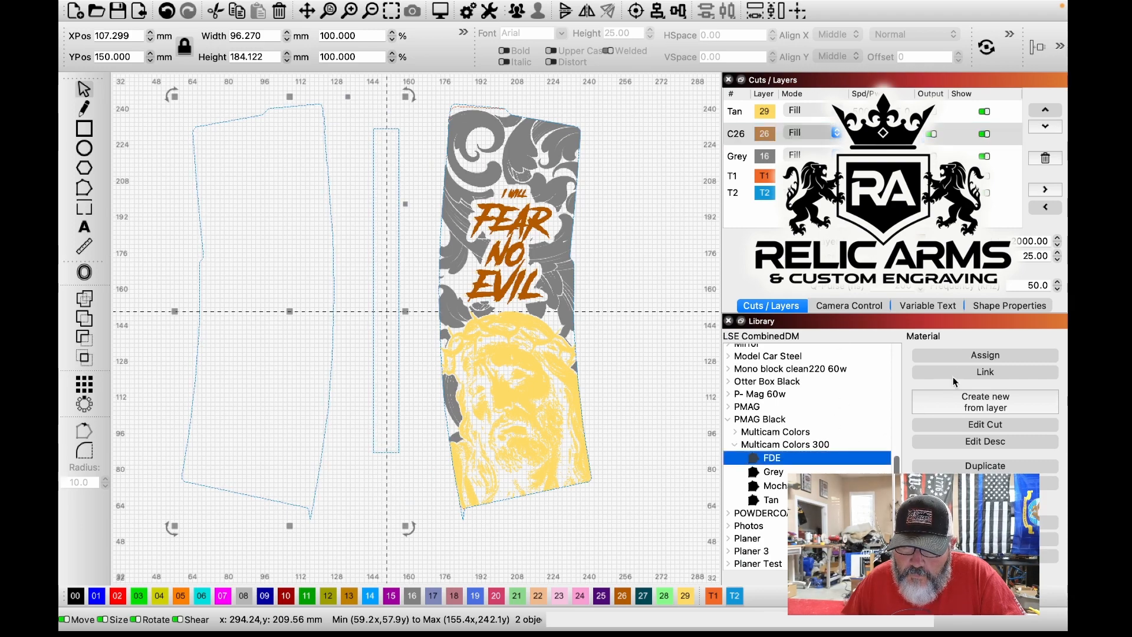
pyautogui.click(973, 356)
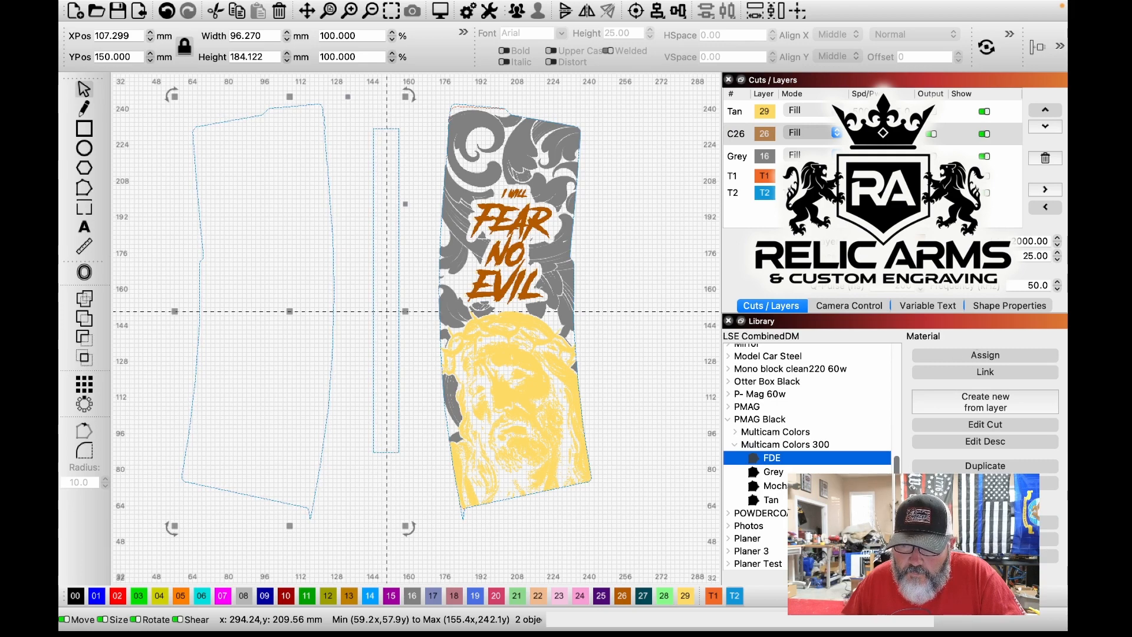
pyautogui.click(876, 578)
# Step: Rename layer C26 to FDE in its cut settings
pyautogui.doubleClick(951, 143)
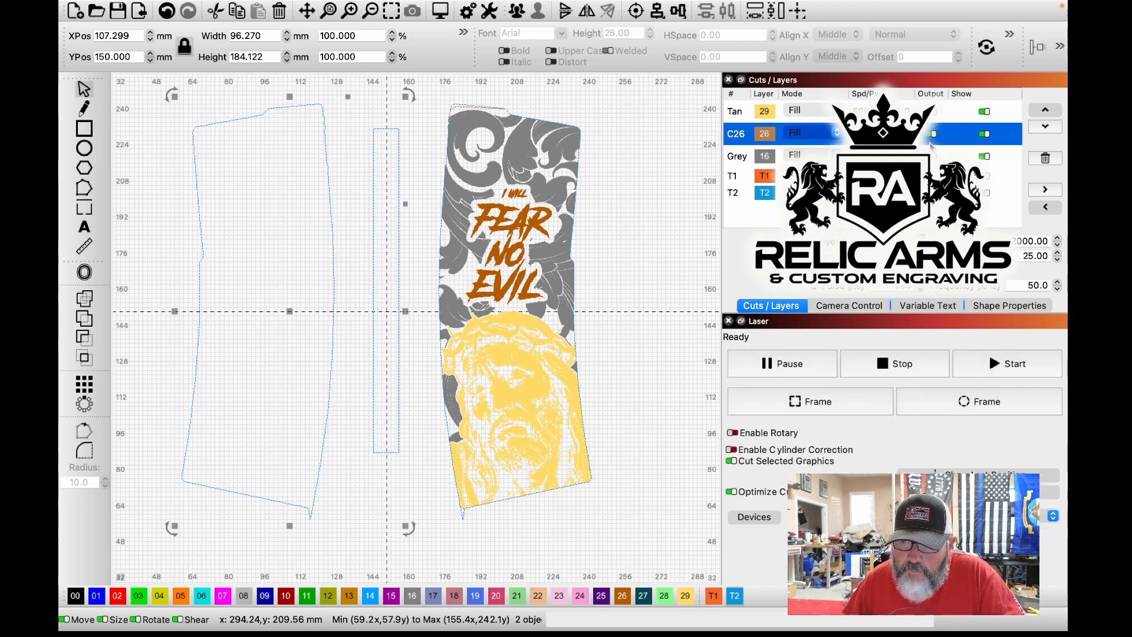
pyautogui.moveTo(600, 90); pyautogui.dragTo(557, 93)
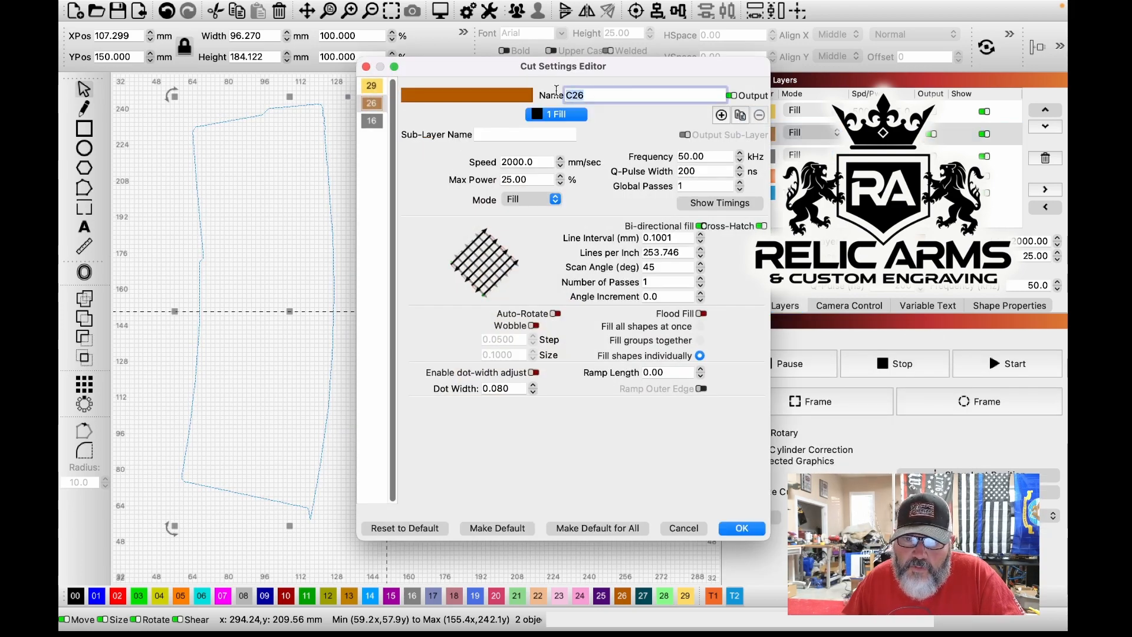
pyautogui.write('FDE')
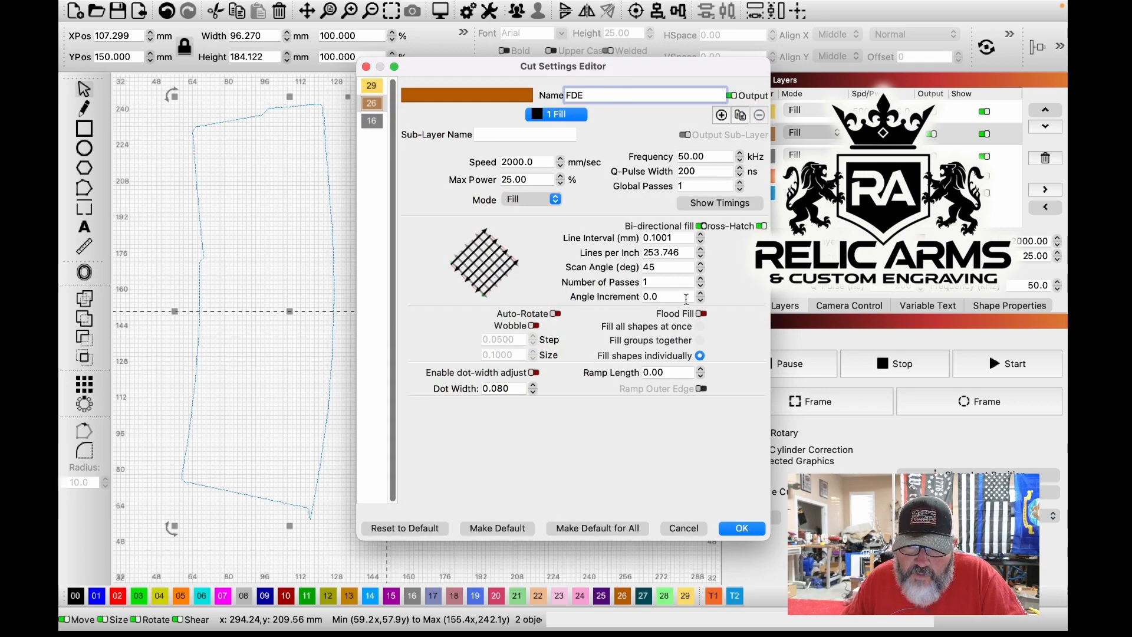
pyautogui.click(741, 526)
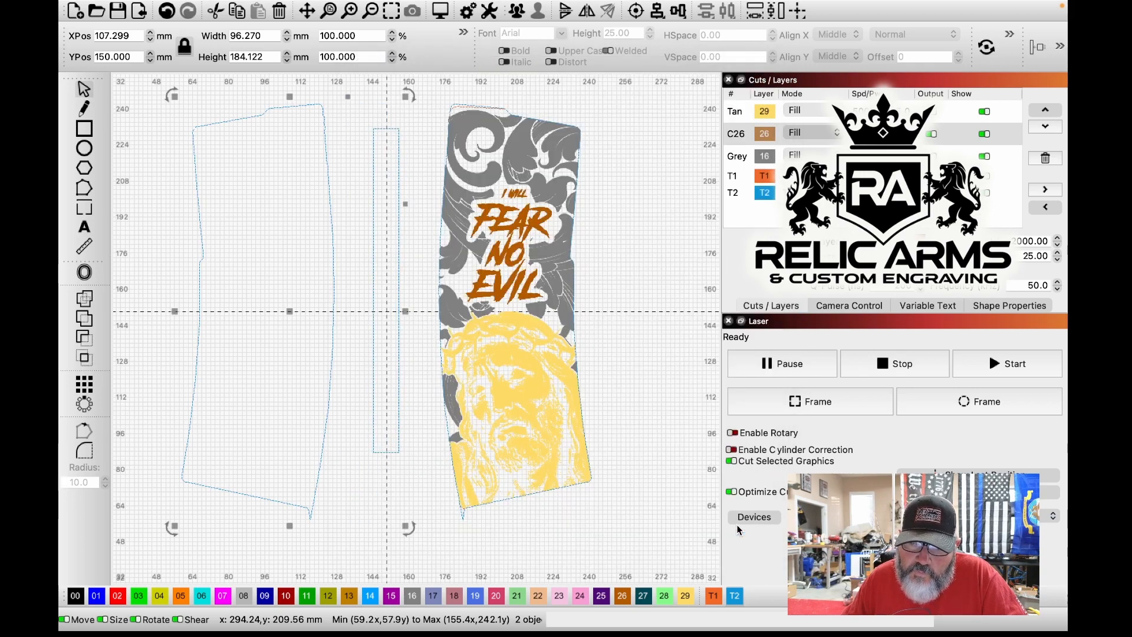
# Step: Review the cut settings of the Tan and Grey layers, including speed, power and line interval
pyautogui.doubleClick(959, 112)
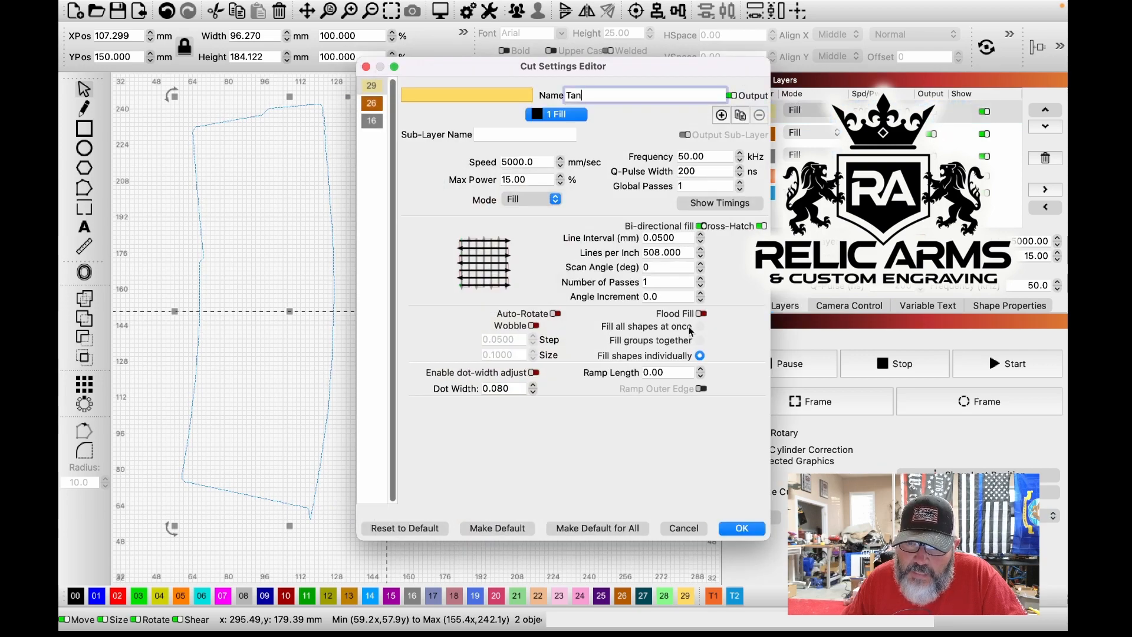
pyautogui.click(740, 527)
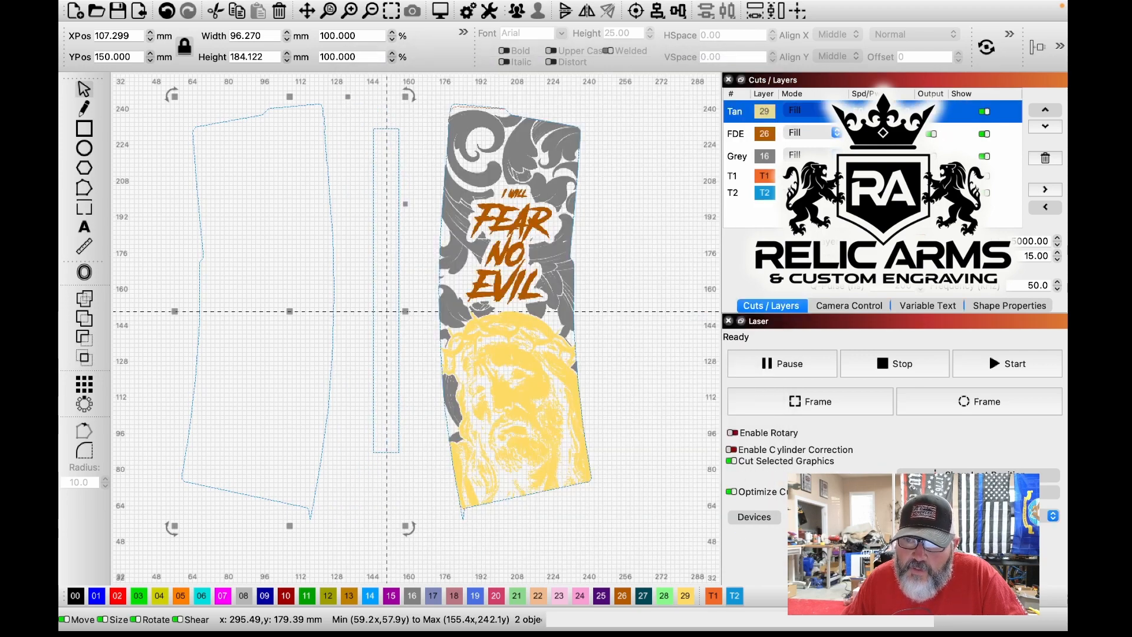
pyautogui.doubleClick(945, 156)
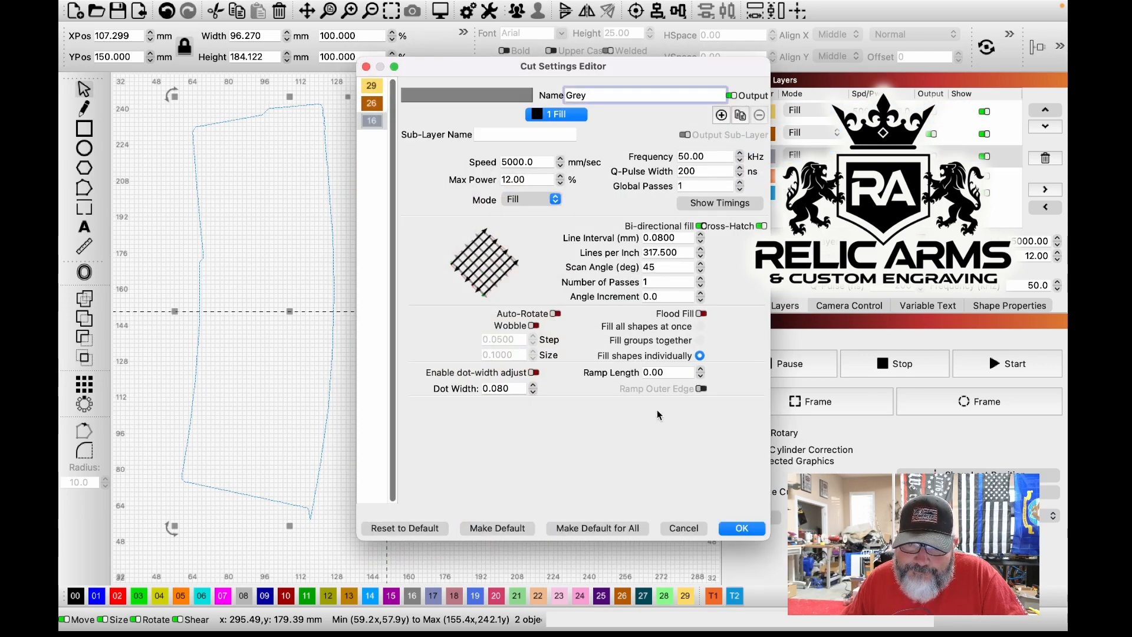
pyautogui.click(742, 527)
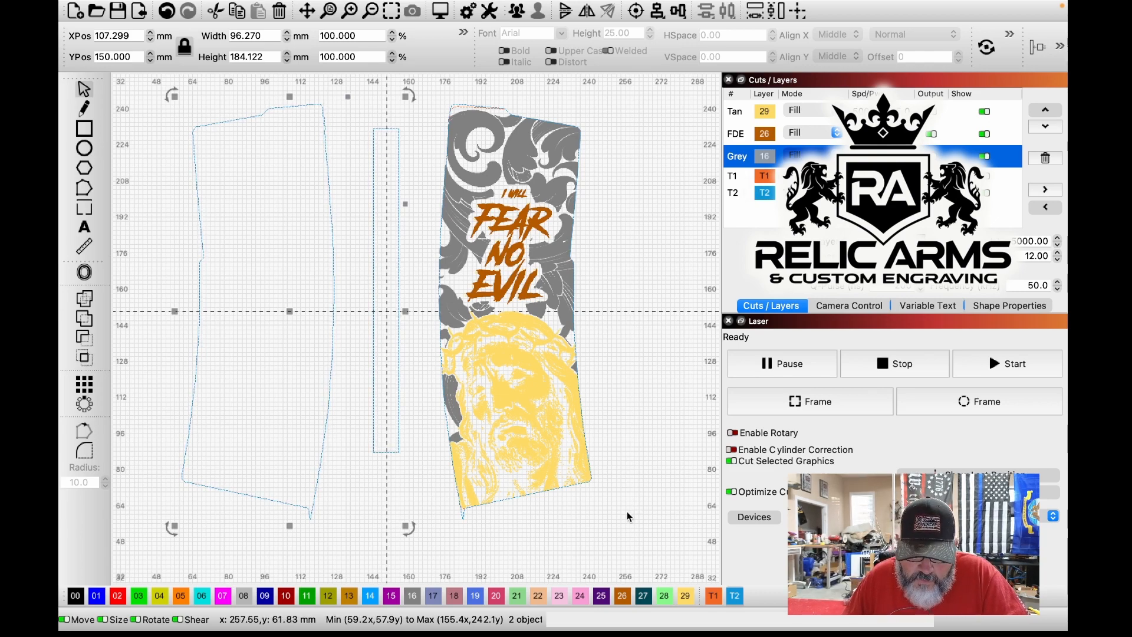
# Step: Select the complete right-hand artwork panel and start rectangular framing of it with the laser
pyautogui.moveTo(627, 511); pyautogui.dragTo(417, 118)
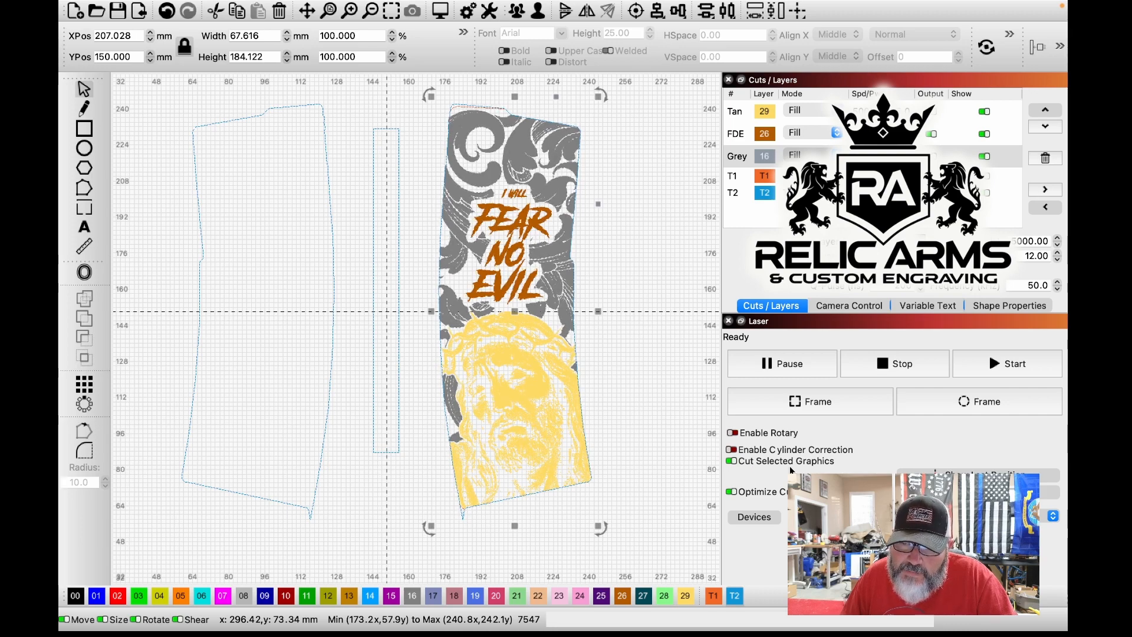
pyautogui.click(796, 407)
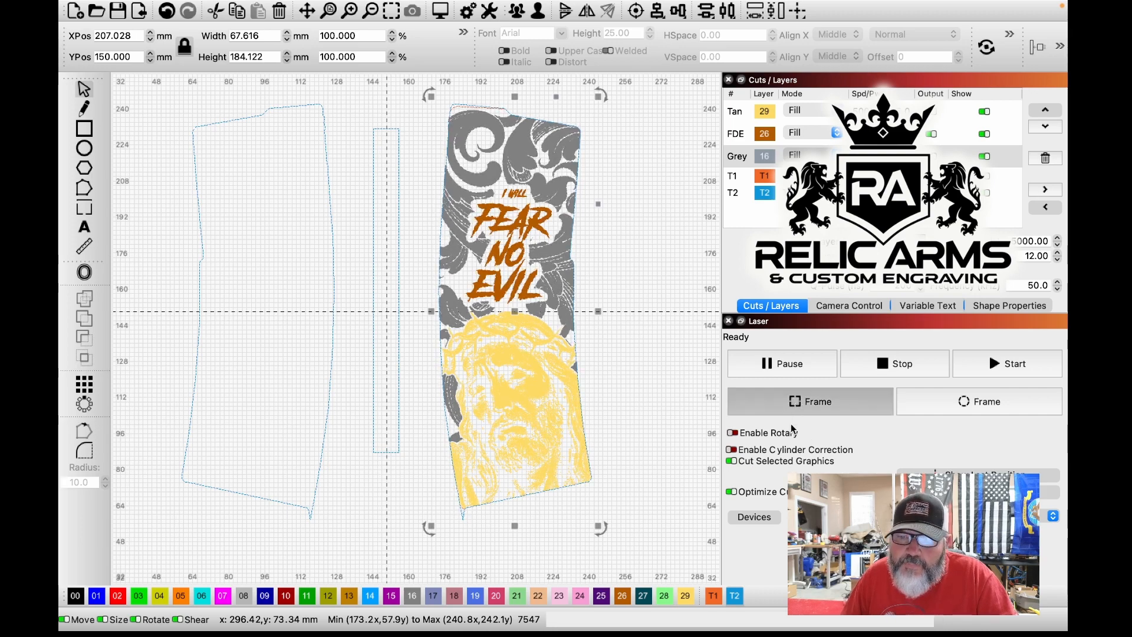